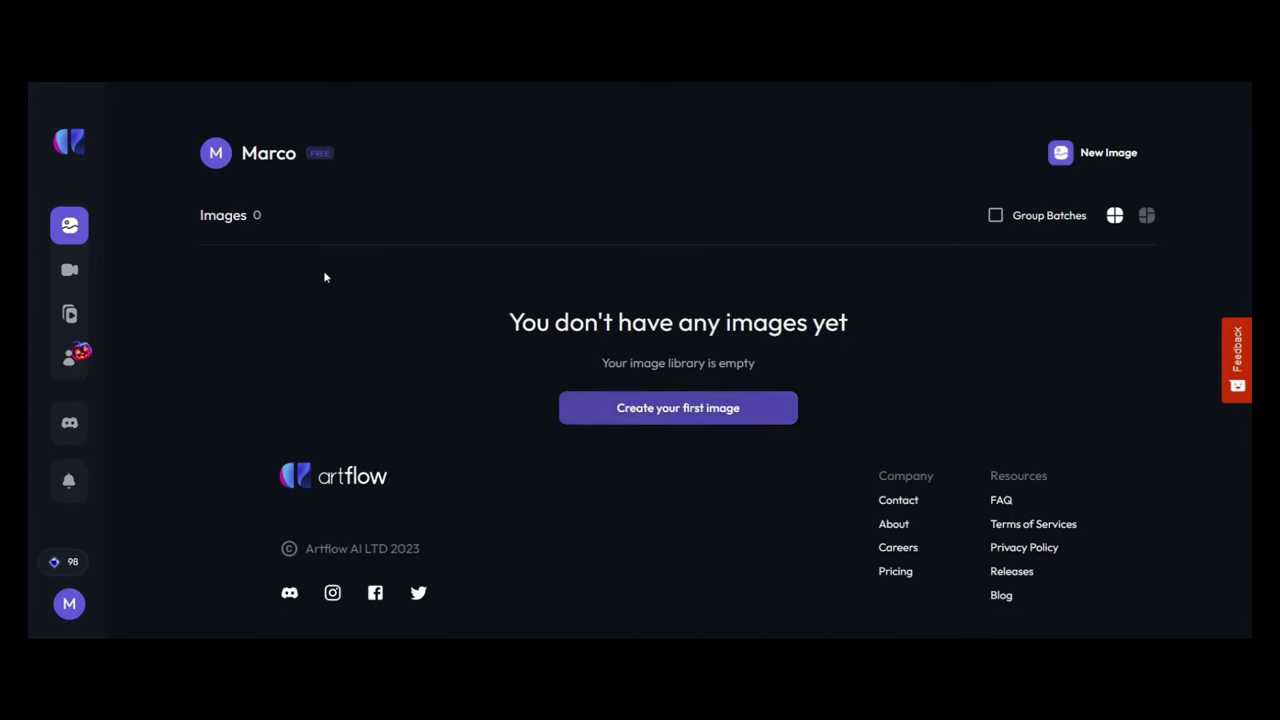
- Start a new story in Story Studio using AI help to write the outline
{"action": "mouse_move", "coordinate": [76, 215]}
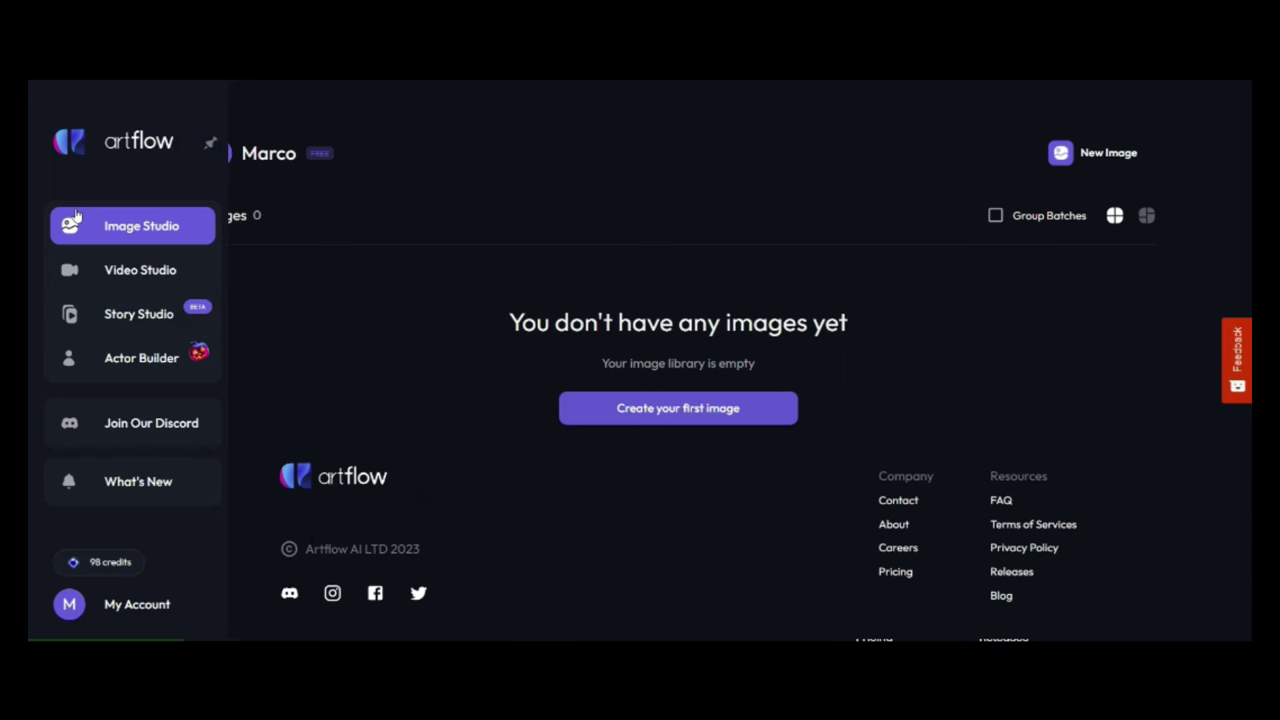
{"action": "left_click", "coordinate": [119, 316]}
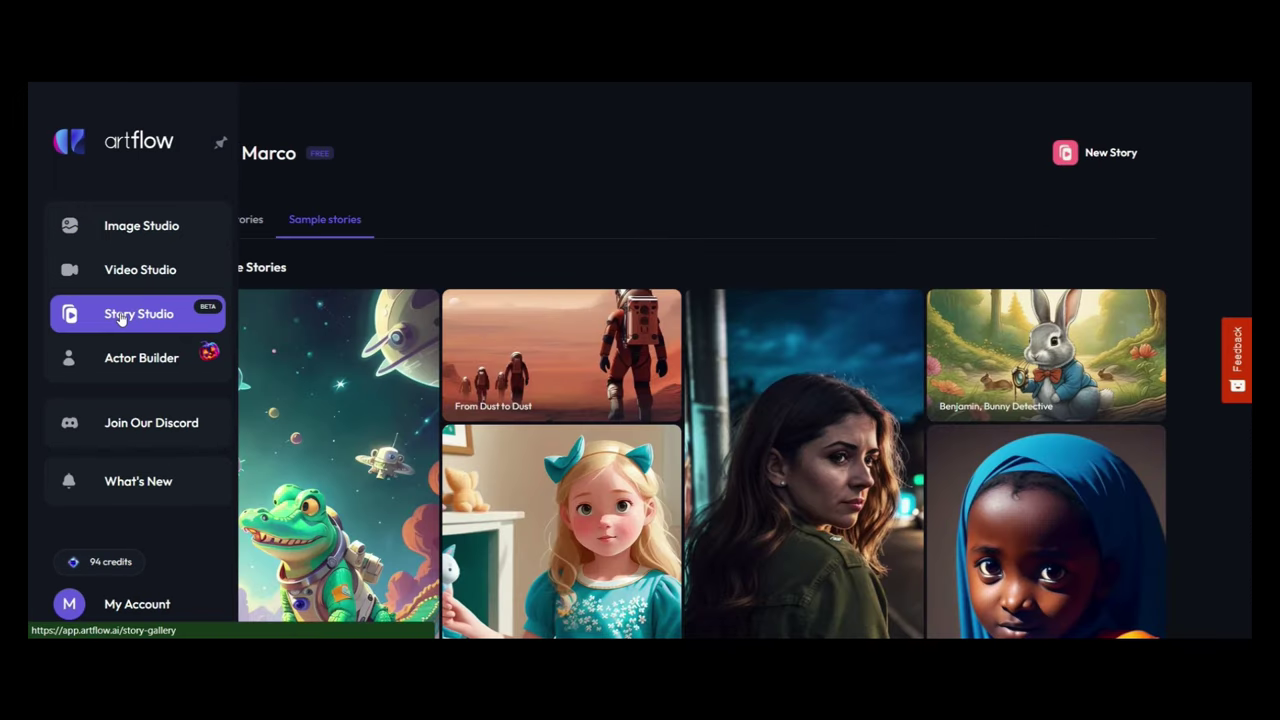
{"action": "left_click", "coordinate": [1097, 160]}
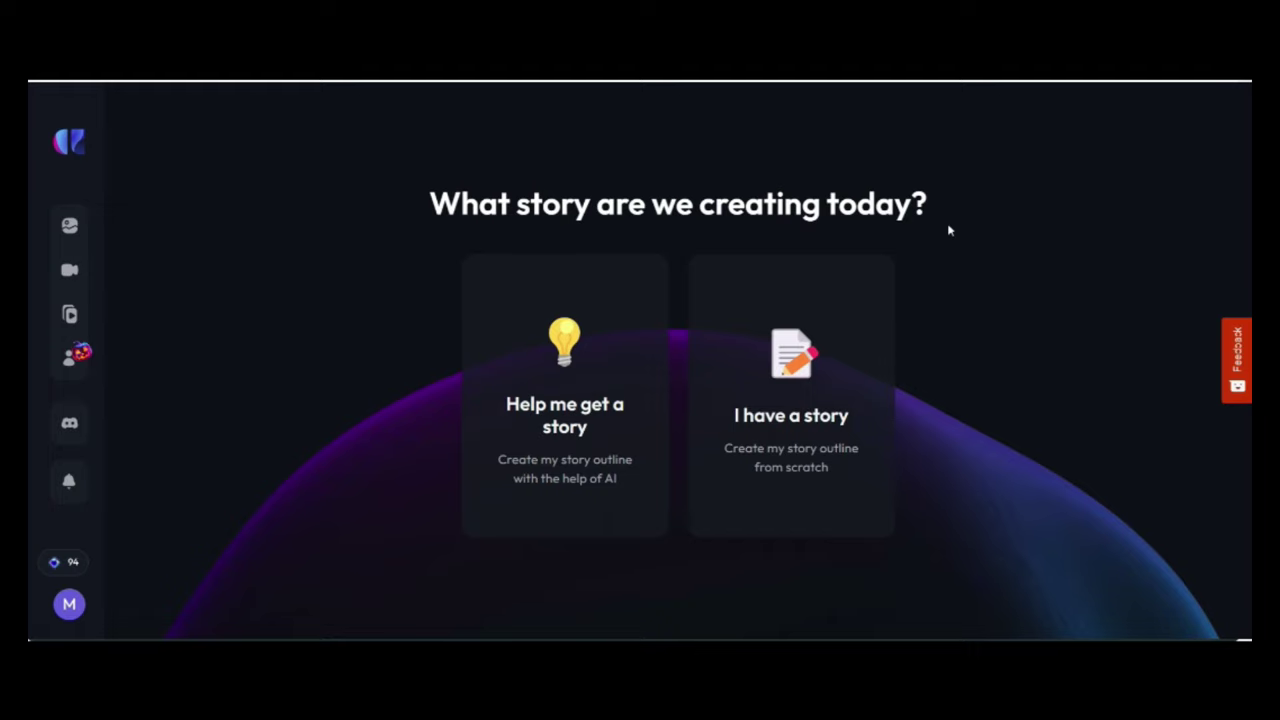
{"action": "left_click", "coordinate": [550, 415]}
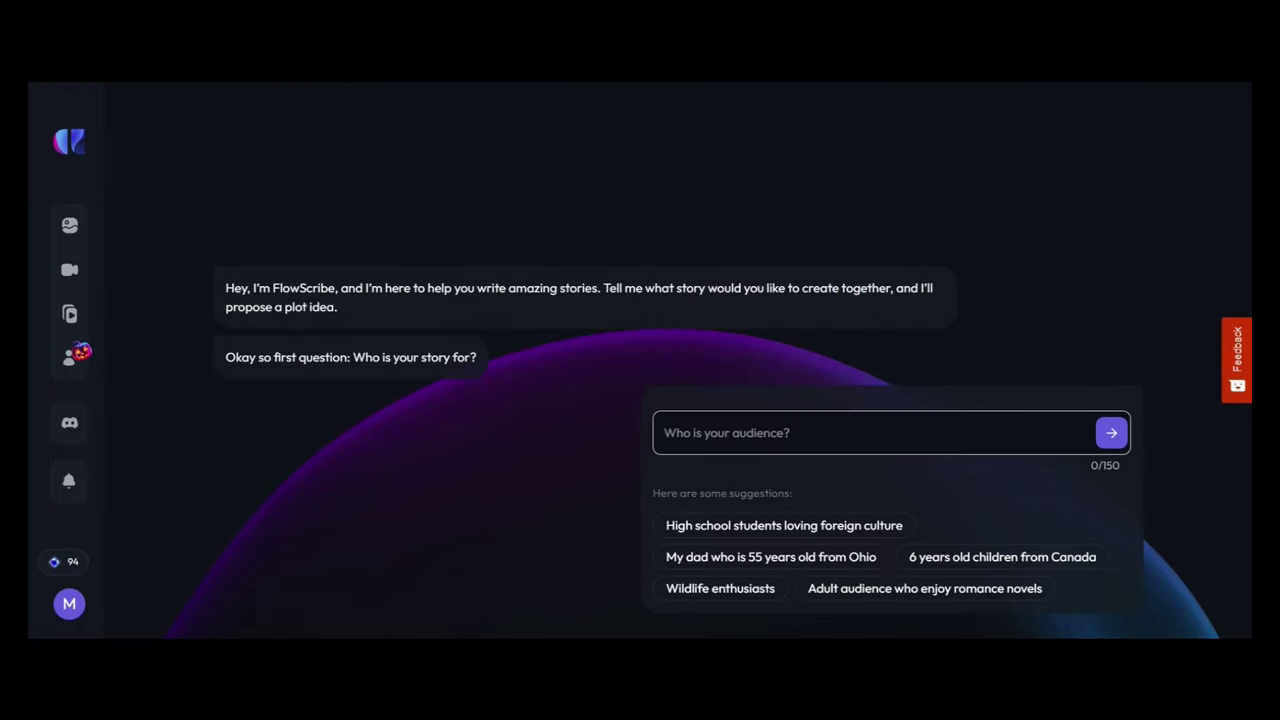
- Set the story's audience to kids and its purpose to 'to entertain them'
{"action": "left_click", "coordinate": [706, 432]}
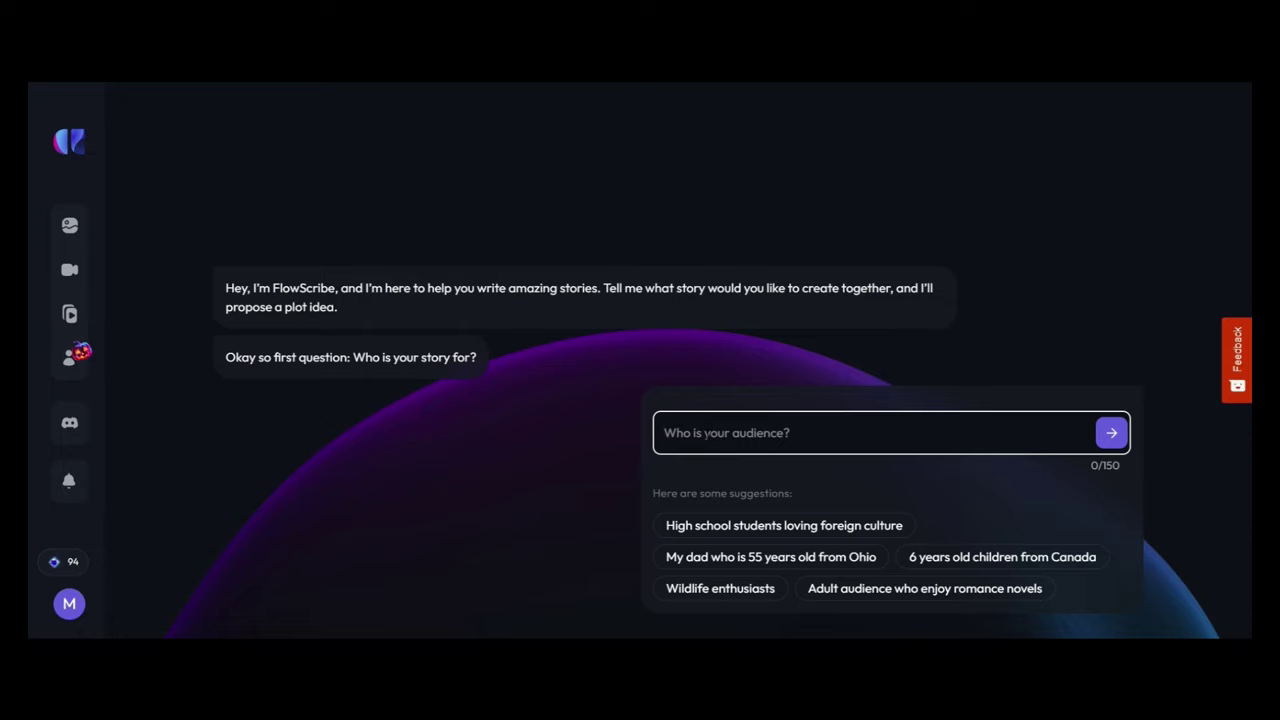
{"action": "type", "text": "kids"}
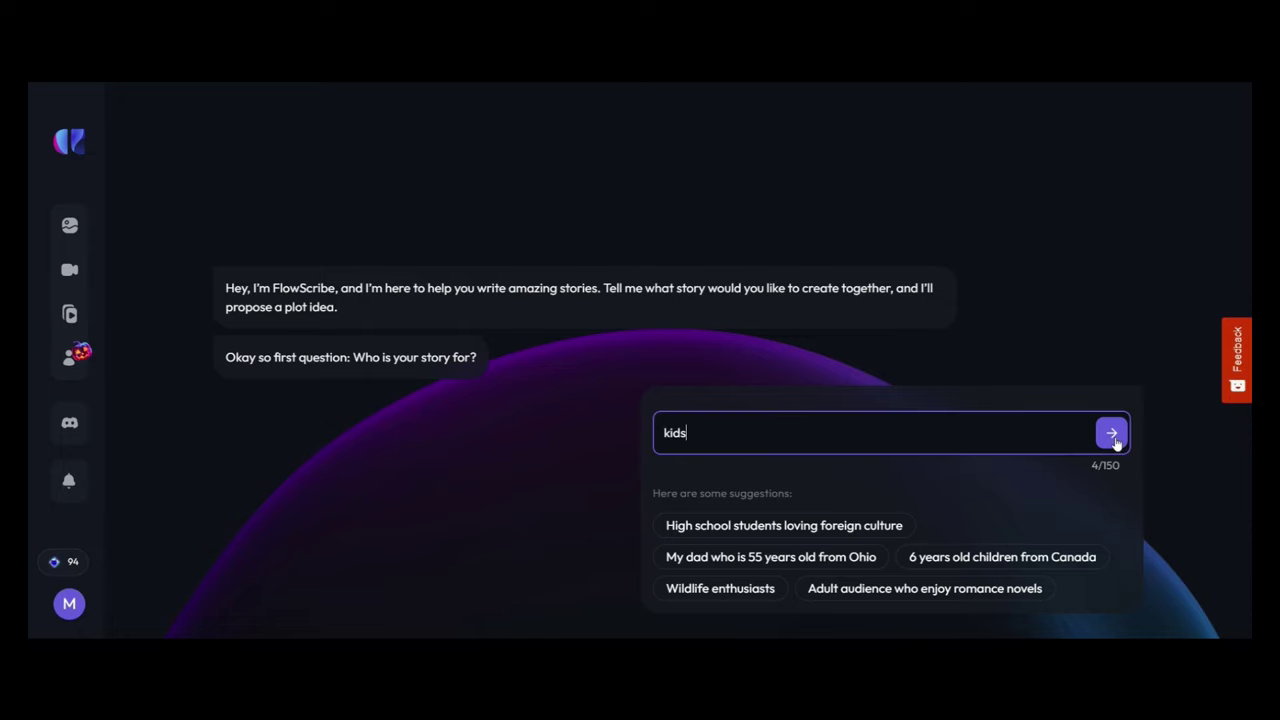
{"action": "left_click", "coordinate": [1113, 436]}
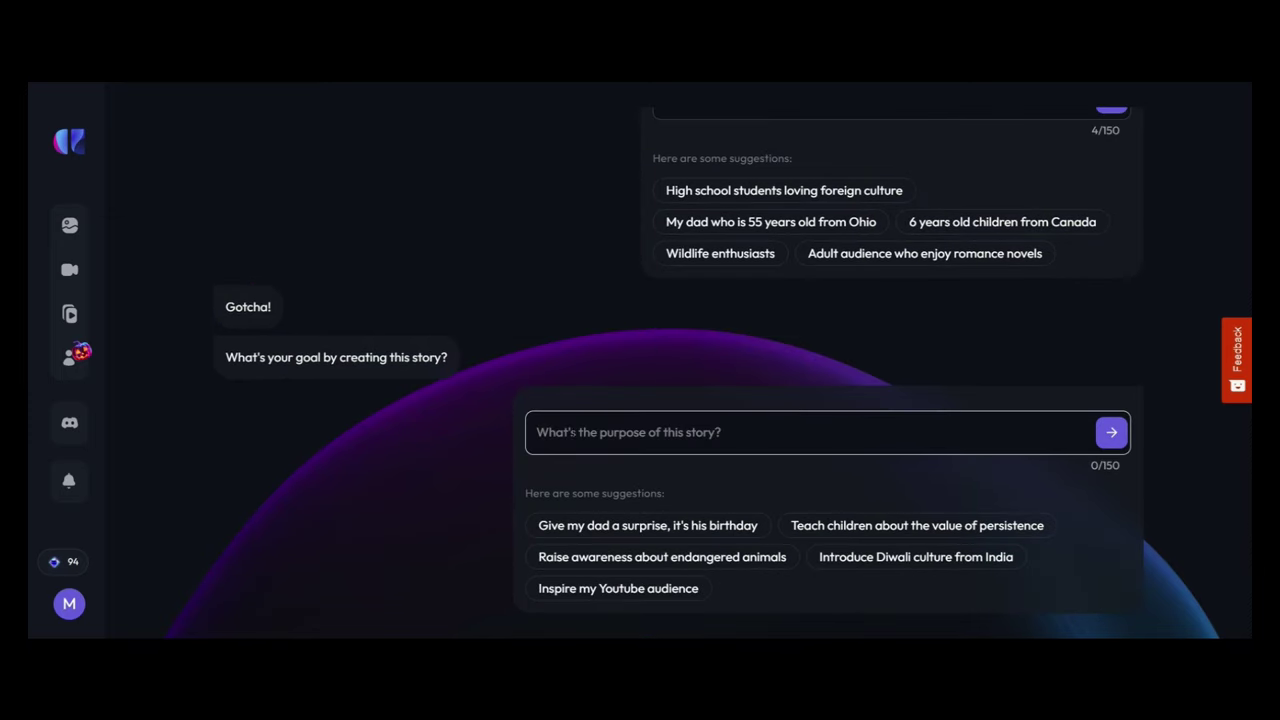
{"action": "left_click", "coordinate": [586, 432]}
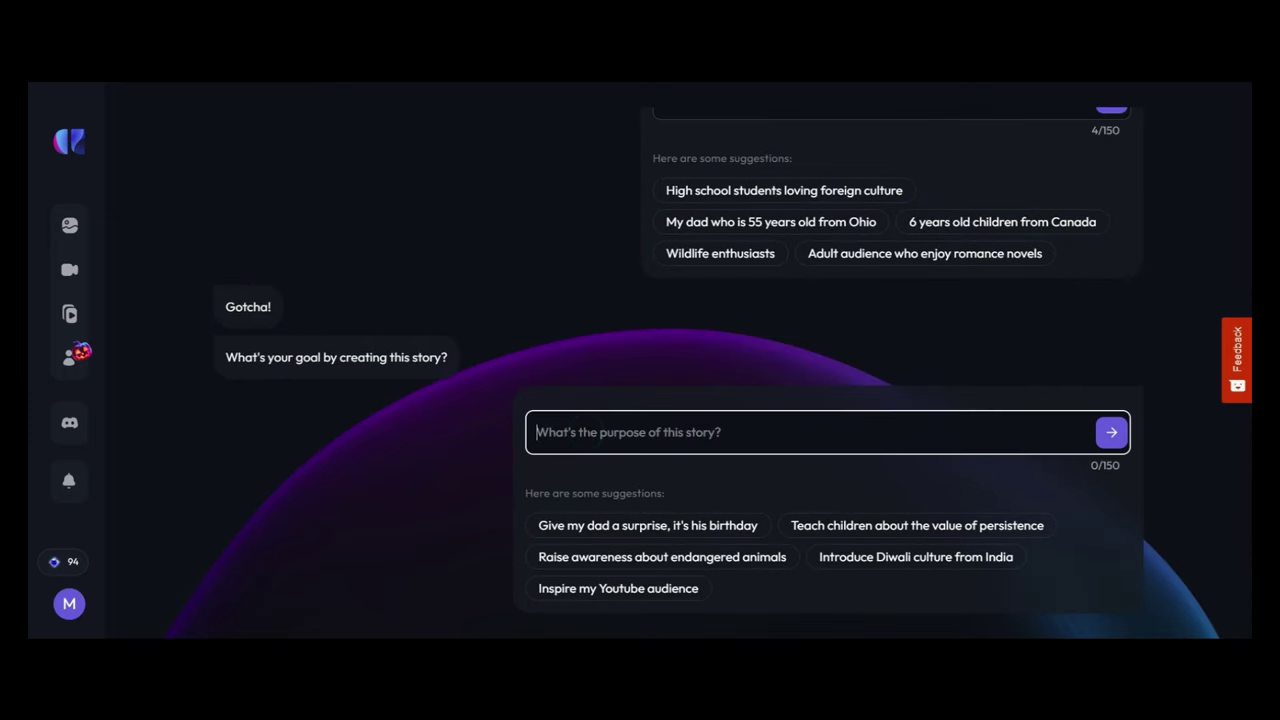
{"action": "type", "text": "to"}
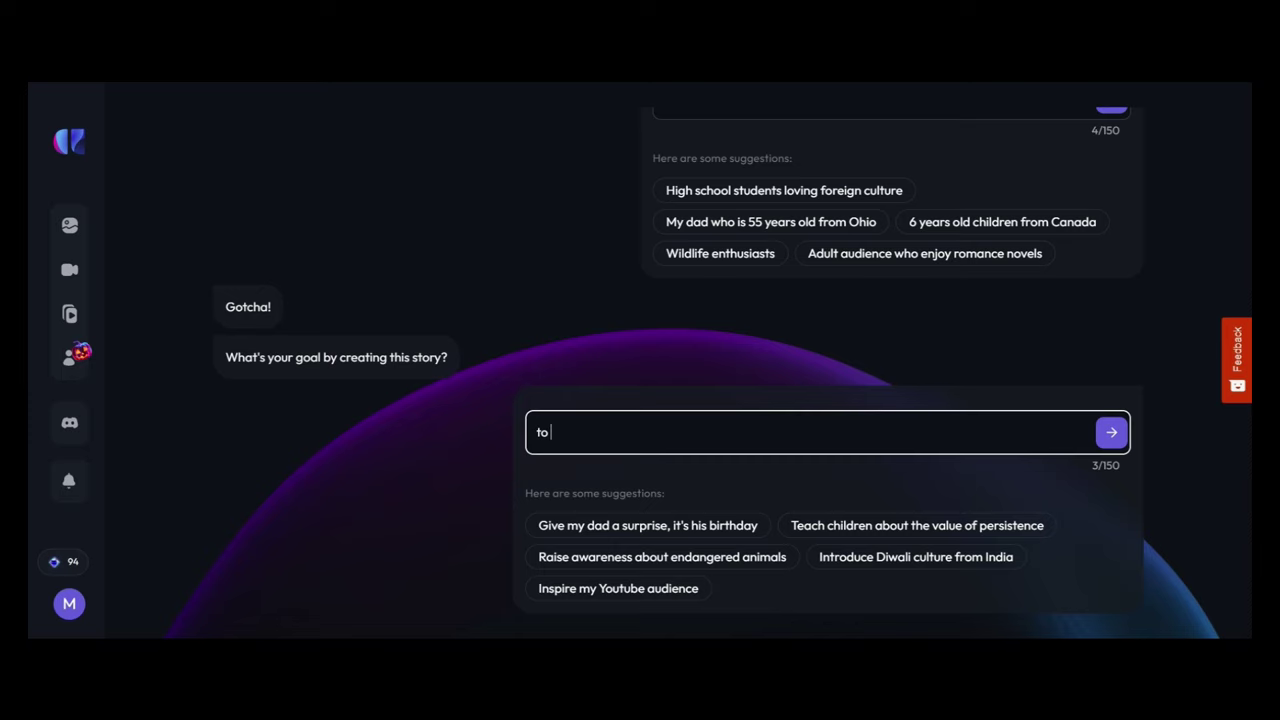
{"action": "type", "text": " entertain them"}
{"action": "key", "text": "Return"}
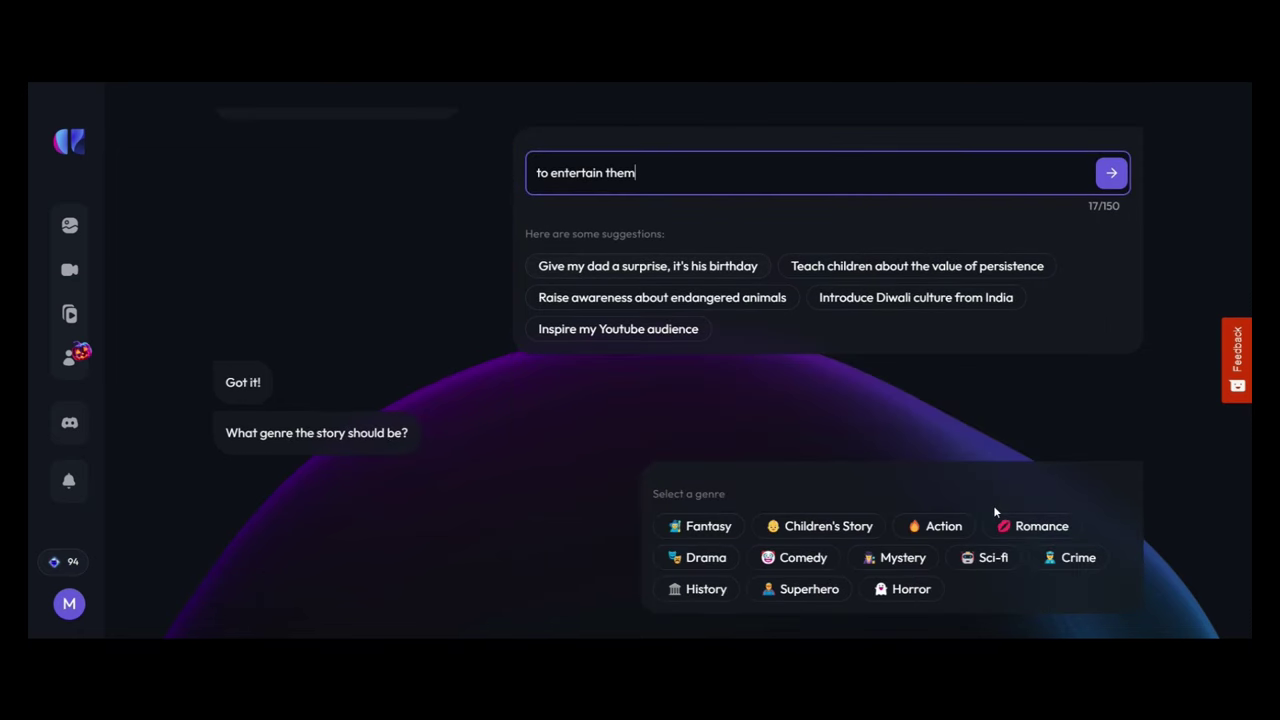
- Choose the Fantasy genre and enter the idea 'A story about a boy riding a horse'
{"action": "left_click", "coordinate": [700, 526]}
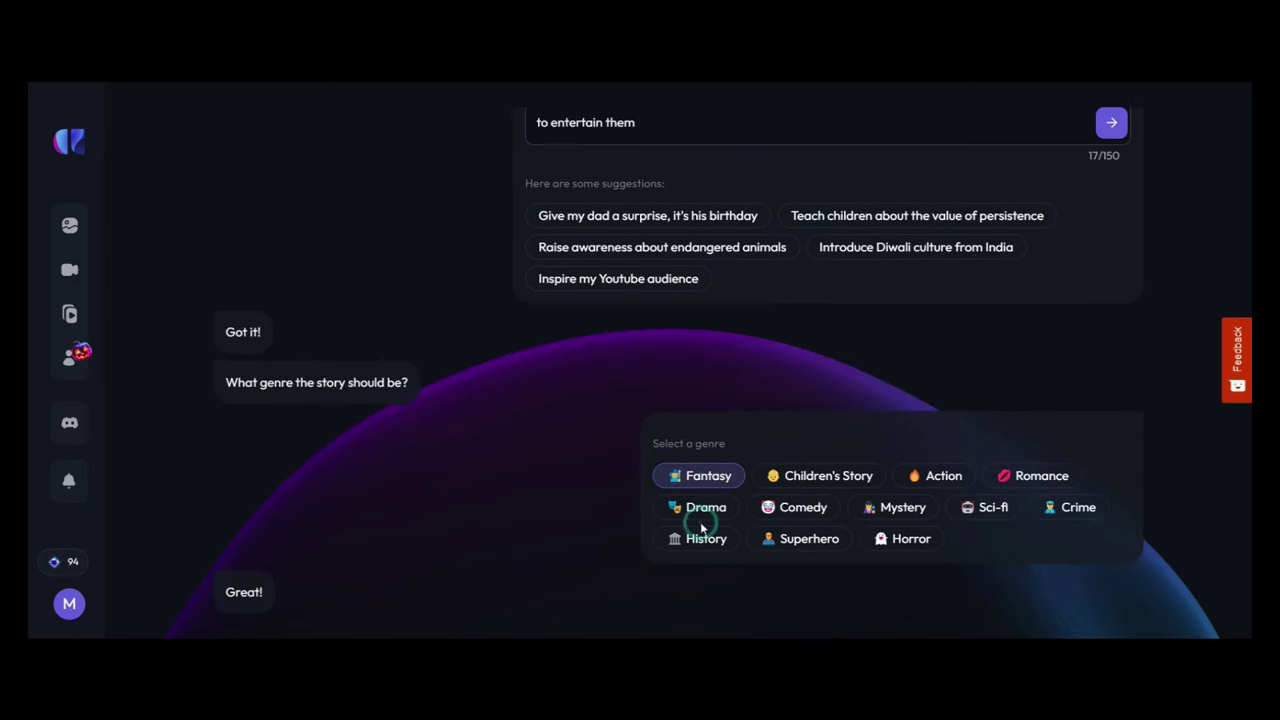
{"action": "left_click", "coordinate": [714, 412]}
{"action": "type", "text": "A story ab"}
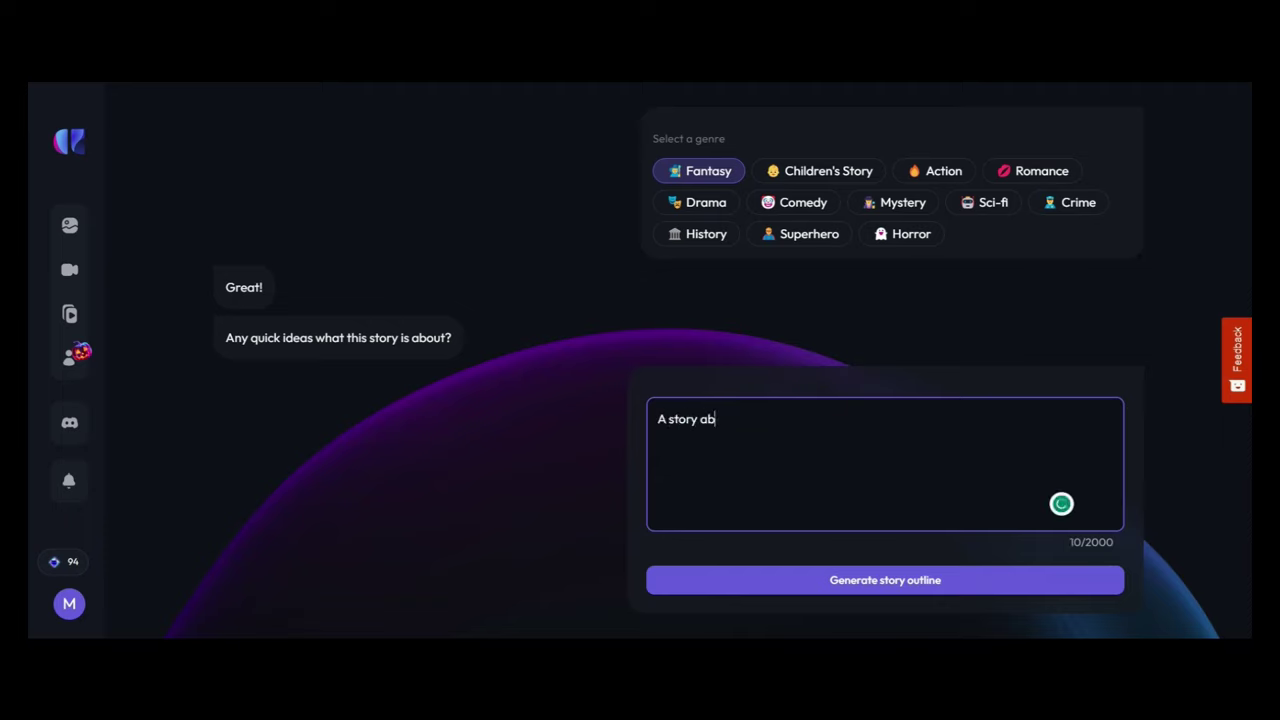
{"action": "type", "text": "out a boy riding a horse"}
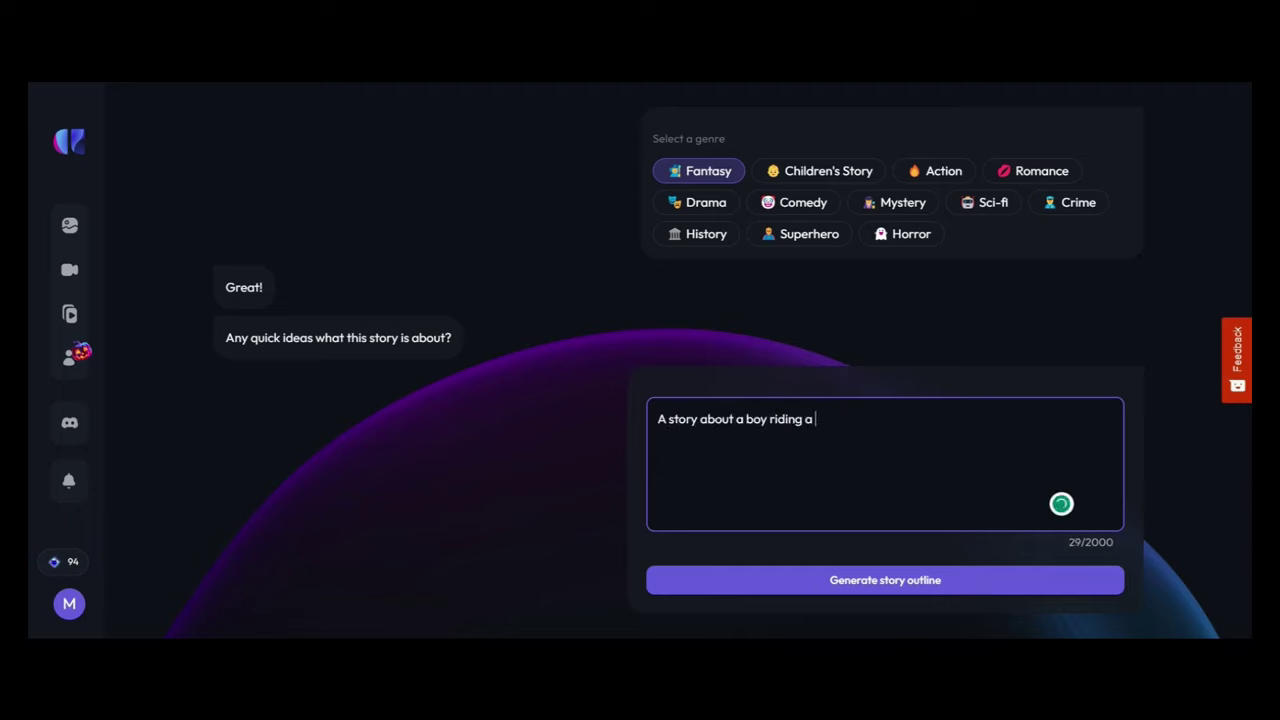
- Generate the story outline from the answers and look it over
{"action": "left_click", "coordinate": [912, 586]}
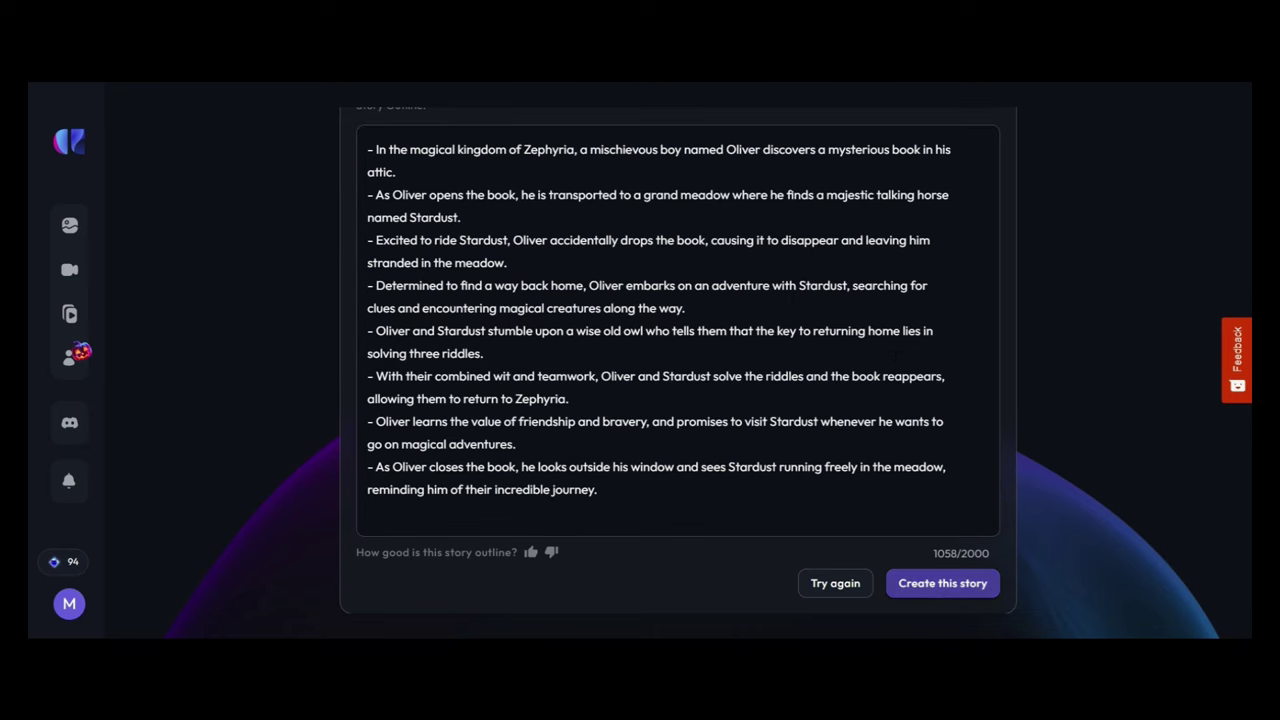
{"action": "scroll", "coordinate": [942, 583], "scroll_direction": "up", "scroll_amount": 2}
{"action": "scroll", "coordinate": [942, 583], "scroll_direction": "down", "scroll_amount": 2}
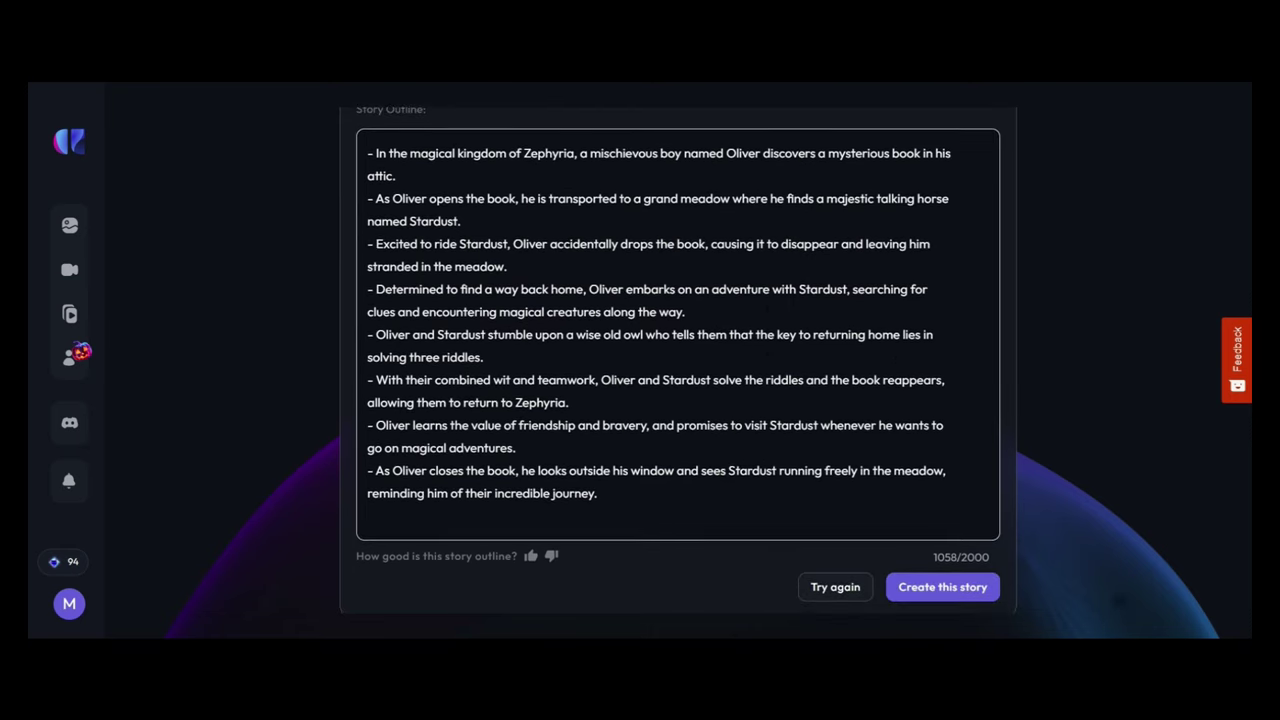
{"action": "scroll", "coordinate": [942, 583], "scroll_direction": "down", "scroll_amount": 1}
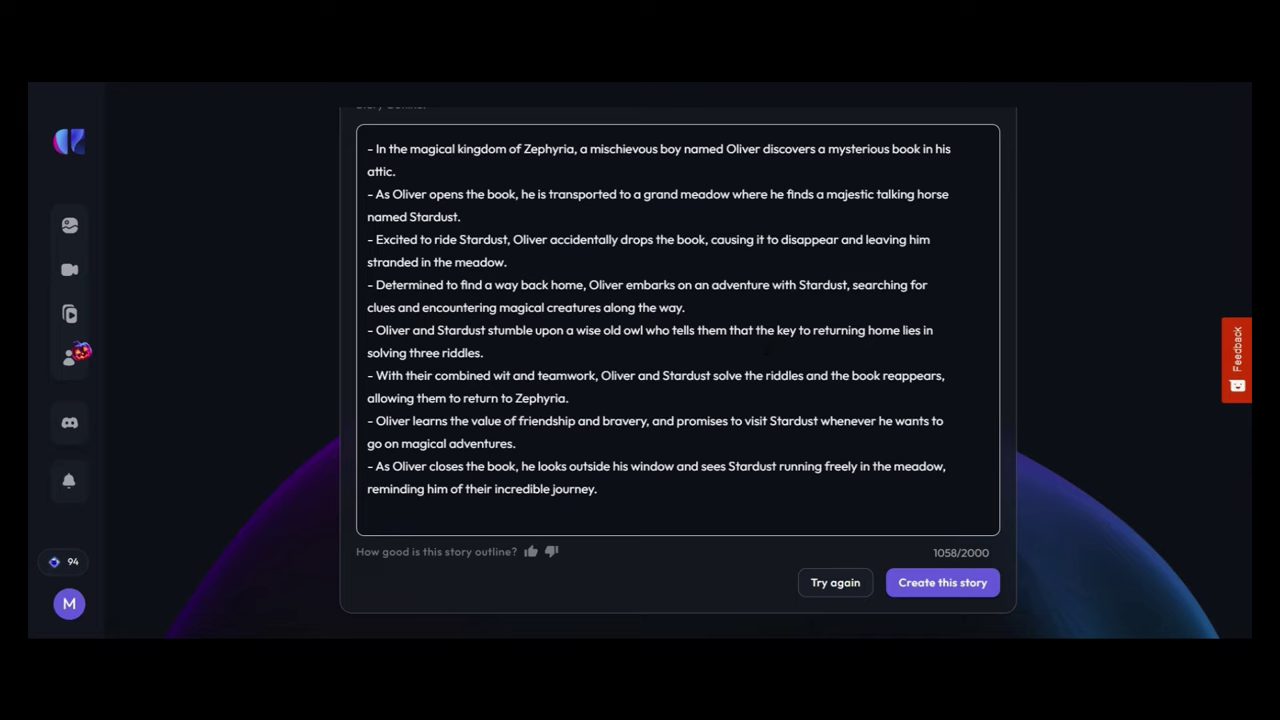
- Create the story in horizontal 16:9 format and continue to character creation
{"action": "left_click", "coordinate": [940, 583]}
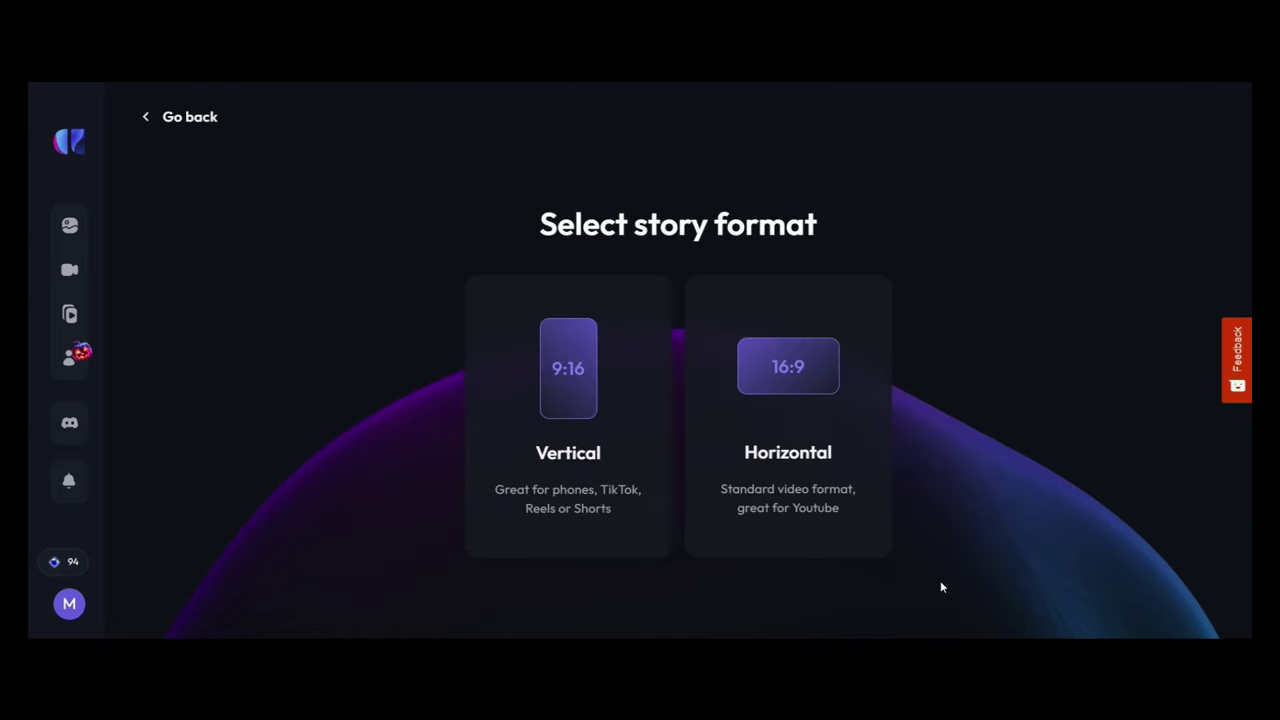
{"action": "left_click", "coordinate": [799, 367]}
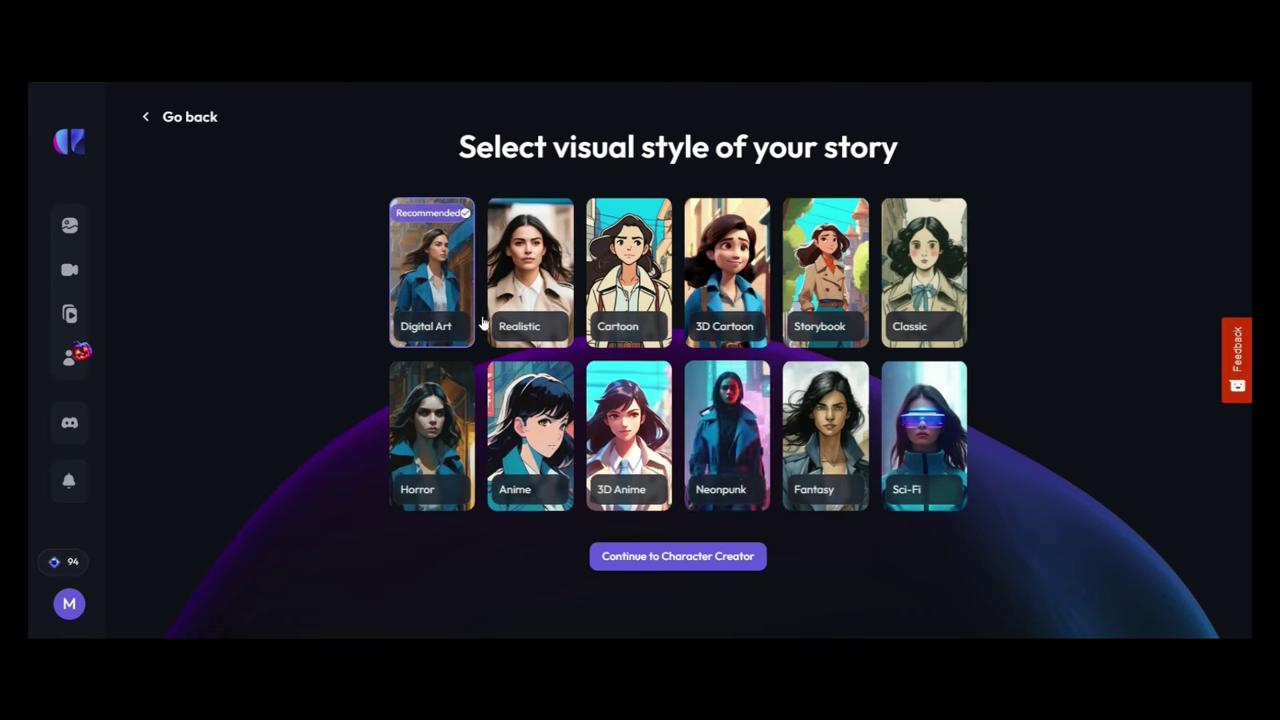
{"action": "left_click", "coordinate": [703, 560]}
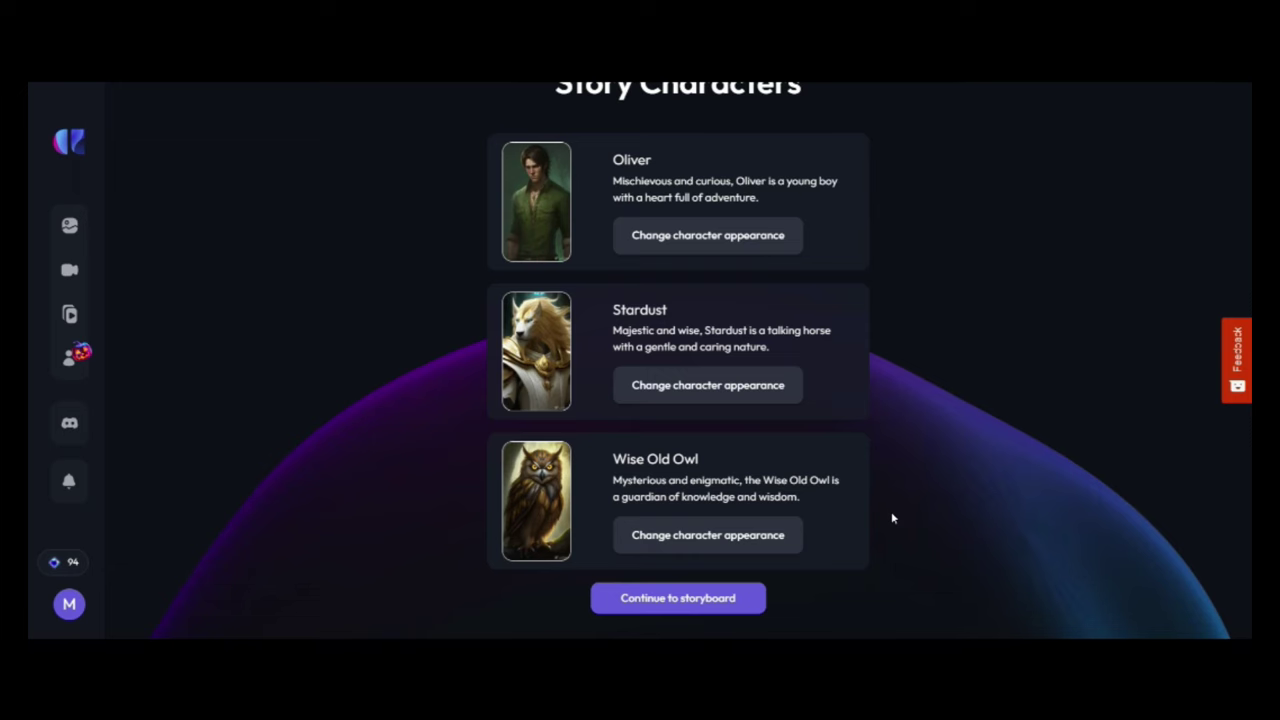
- Continue to the storyboard so each scene of 'The Enchanted Journey' gets generated
{"action": "left_click", "coordinate": [681, 598]}
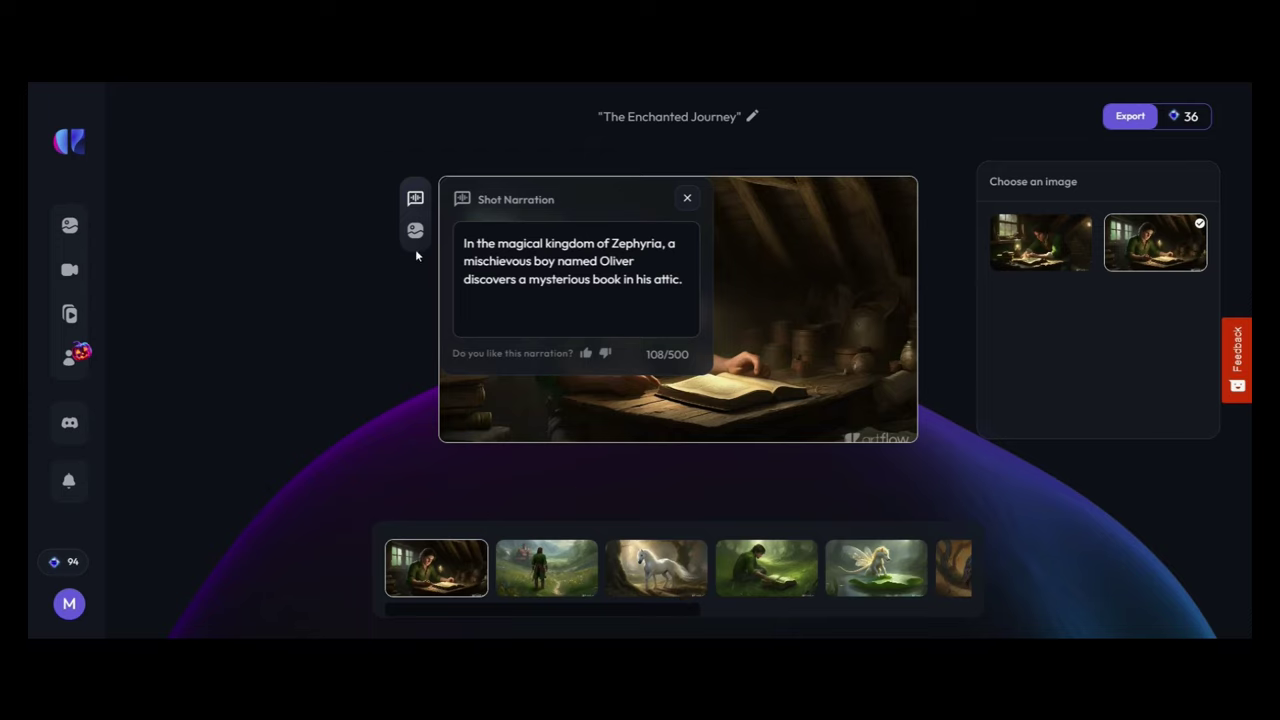
- Toggle the narration text, view the meadow and fourth shots, then export the story video
{"action": "left_click", "coordinate": [418, 199]}
{"action": "left_click", "coordinate": [418, 199]}
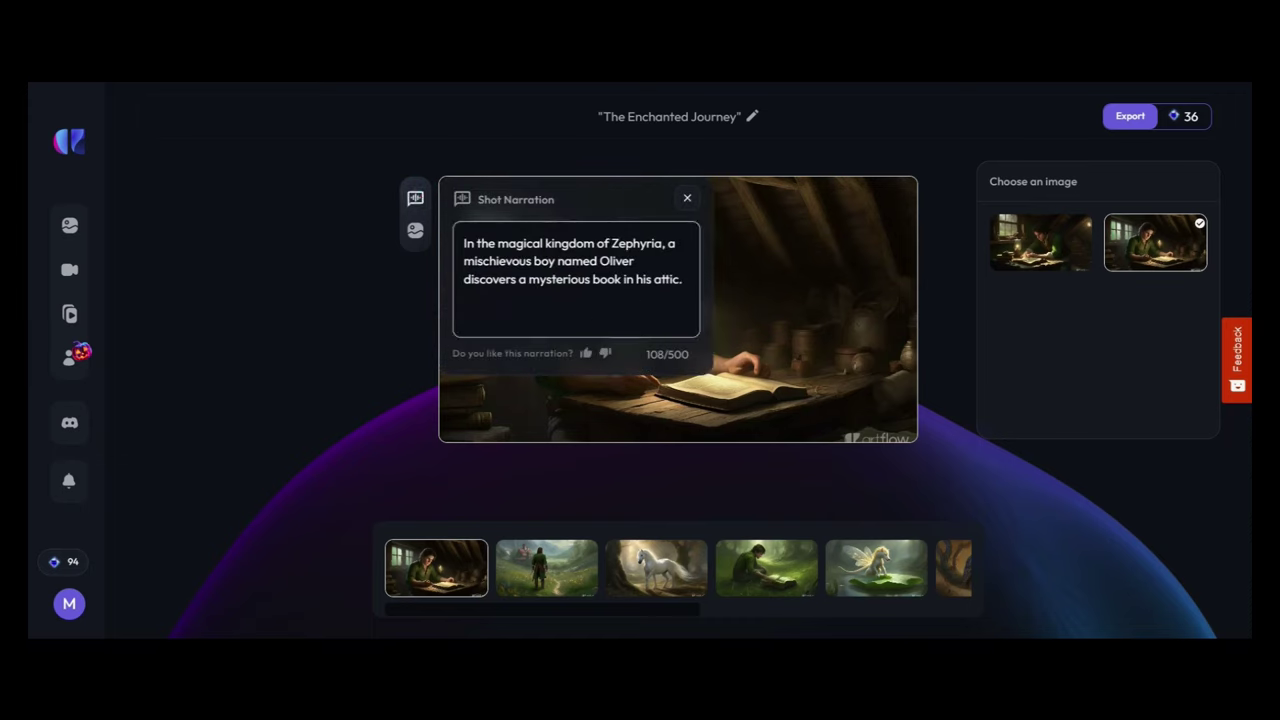
{"action": "left_click", "coordinate": [541, 573]}
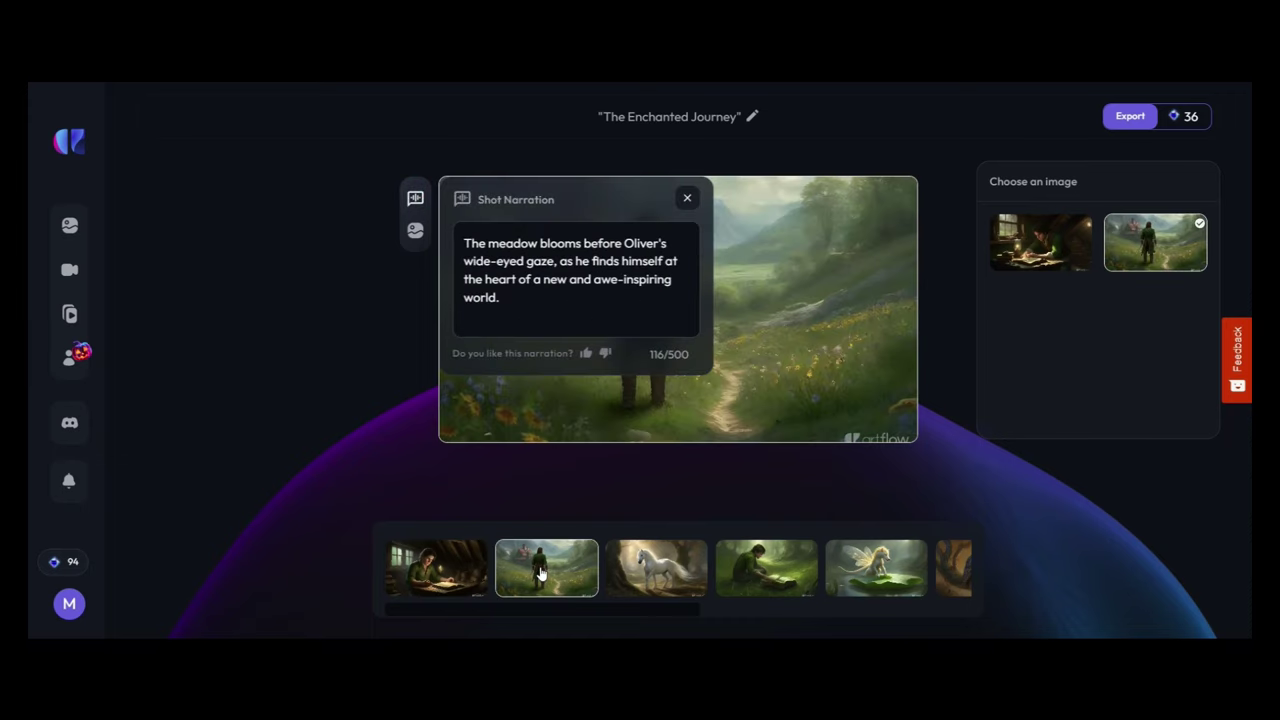
{"action": "left_click", "coordinate": [800, 566]}
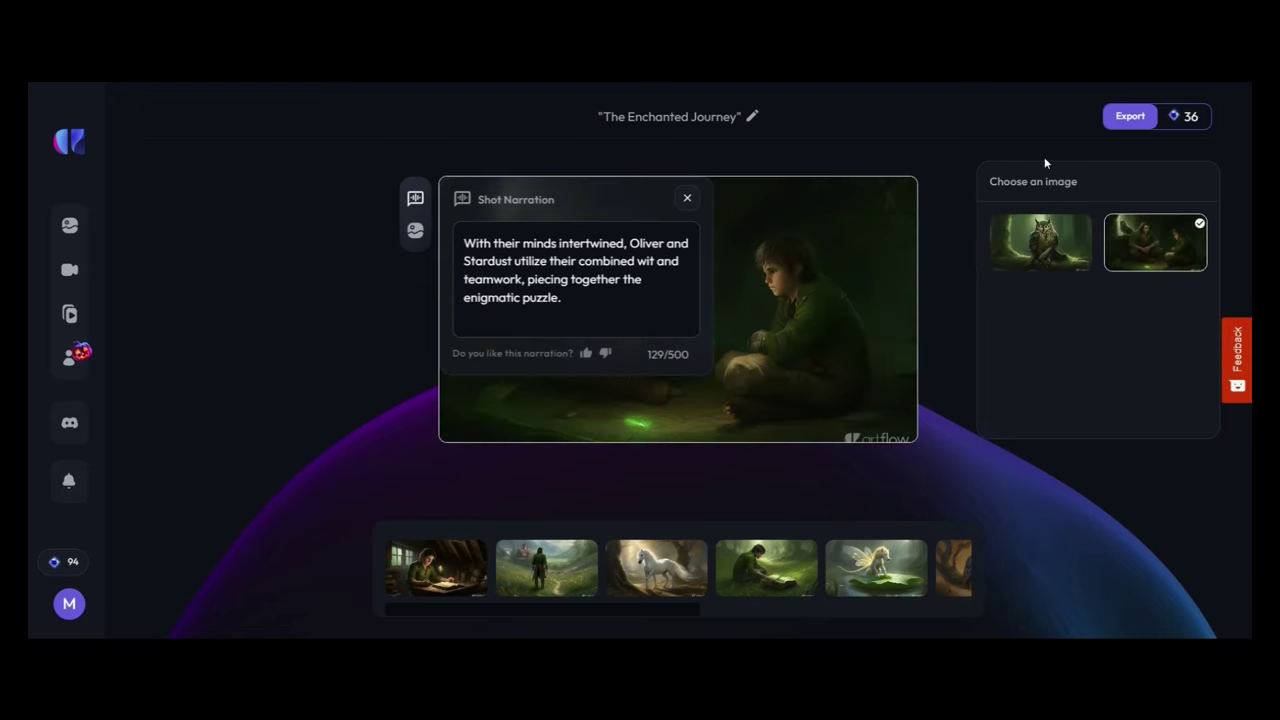
{"action": "left_click", "coordinate": [1130, 128]}
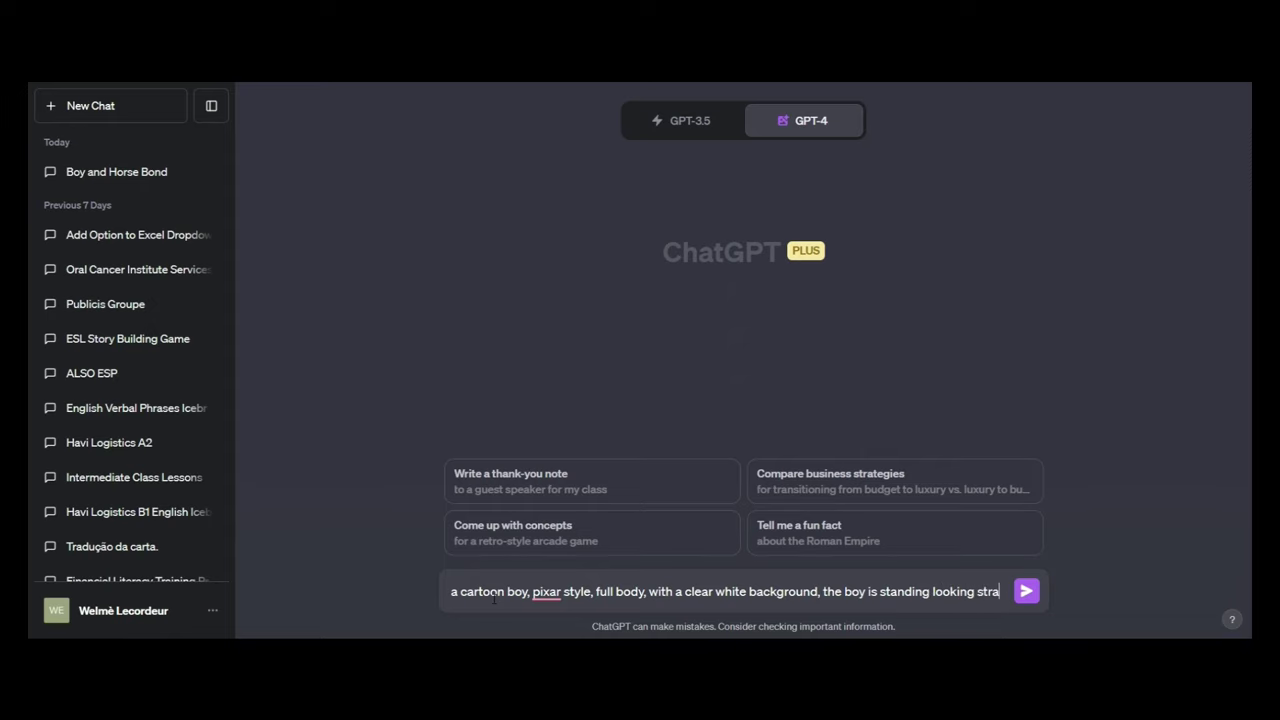
- Send the Pixar-style full-body cartoon boy prompt to DALL·E and review the results
{"action": "type", "text": "ight at us"}
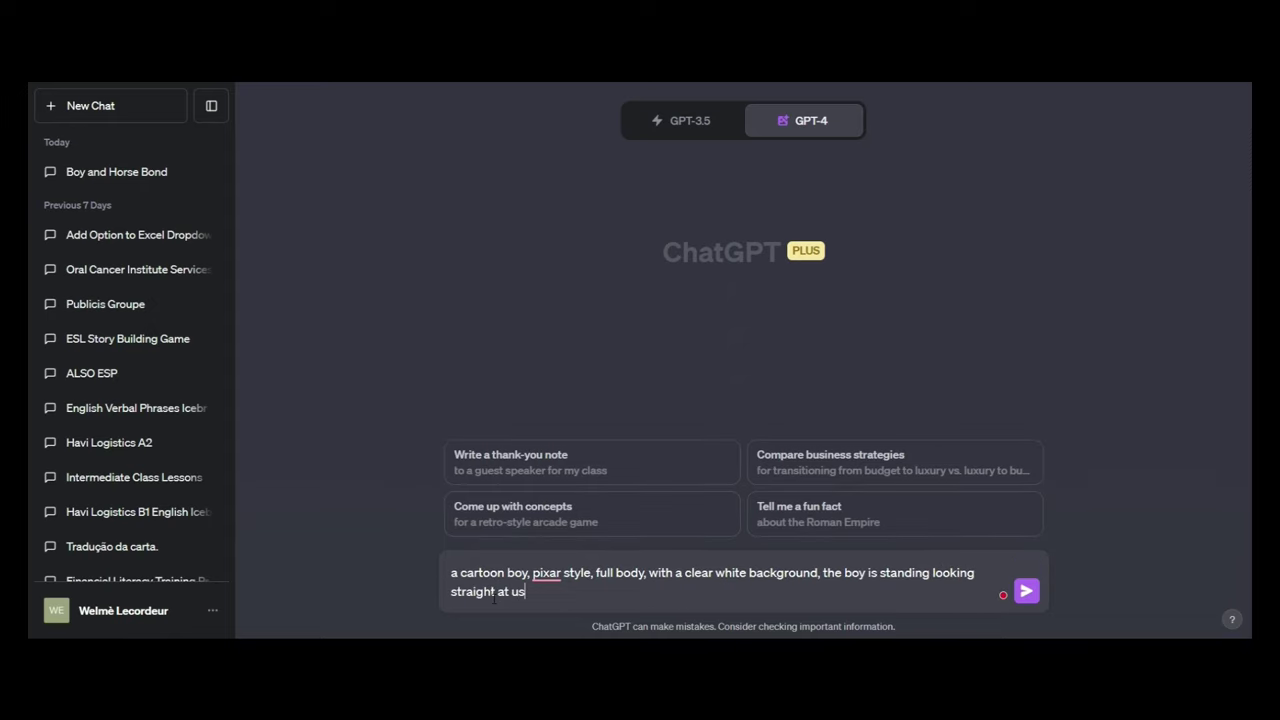
{"action": "key", "text": "Return"}
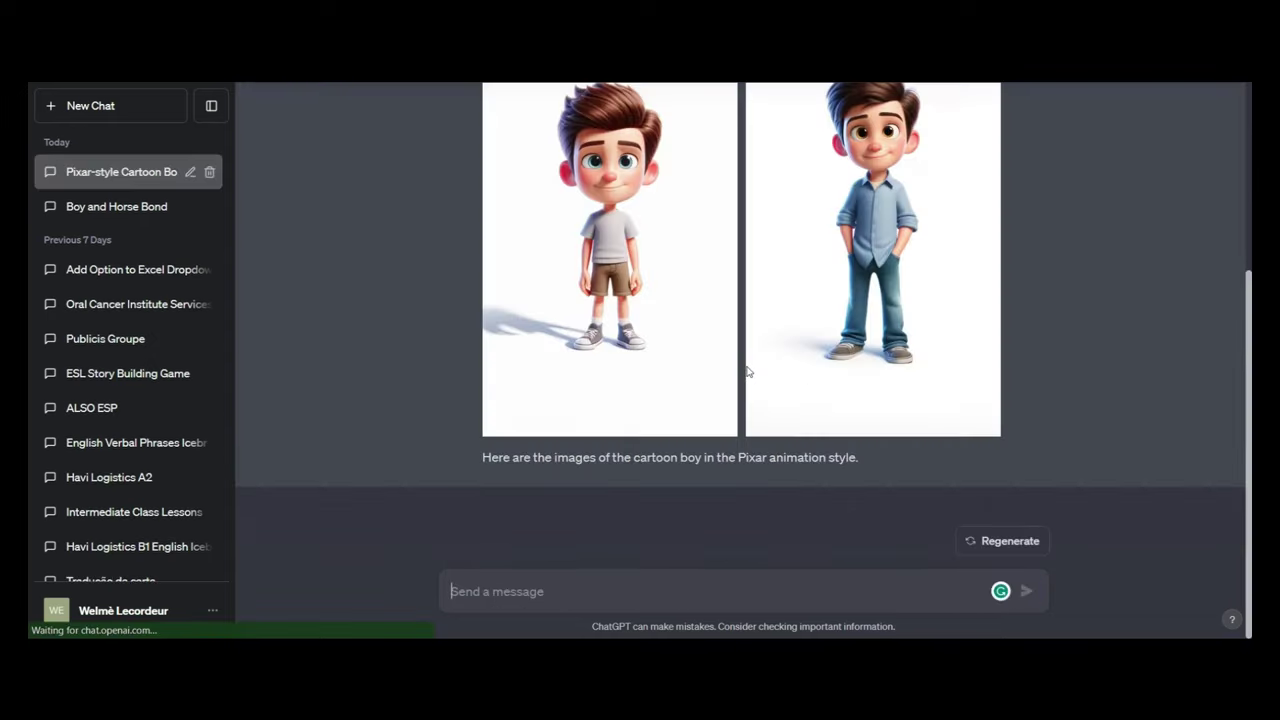
{"action": "scroll", "coordinate": [957, 366], "scroll_direction": "up", "scroll_amount": 3}
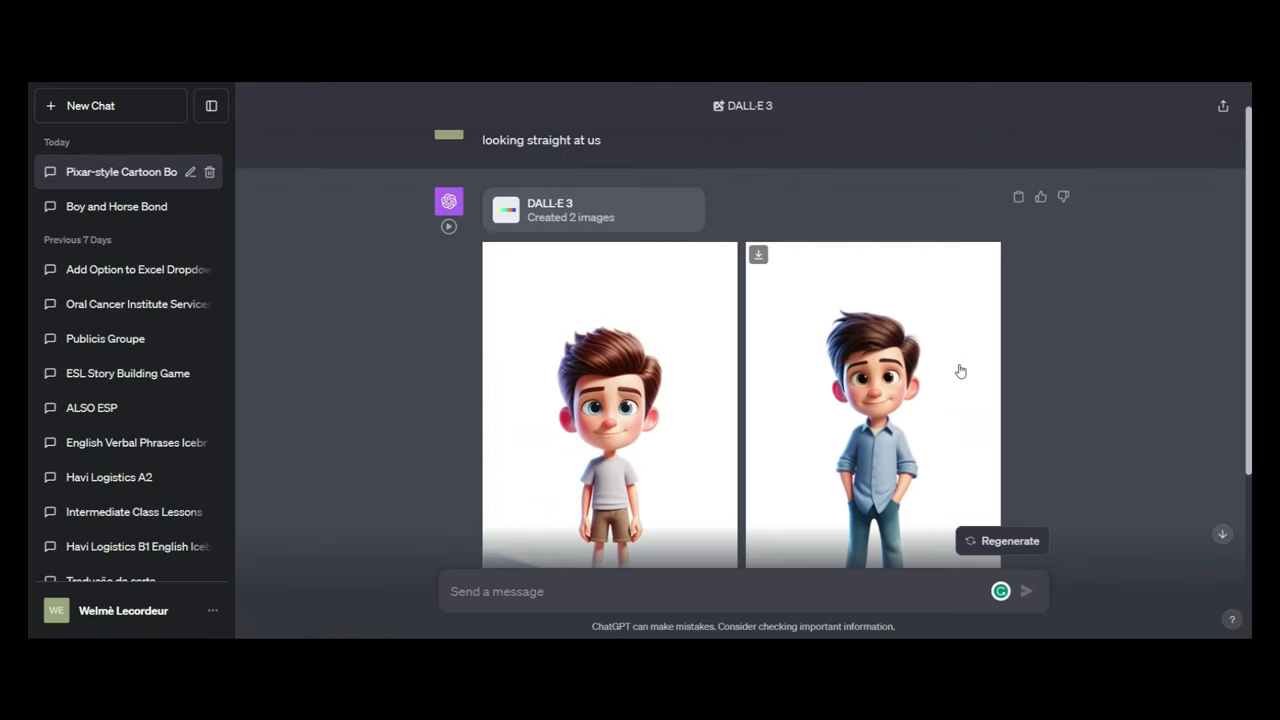
{"action": "scroll", "coordinate": [960, 371], "scroll_direction": "down", "scroll_amount": 3}
{"action": "scroll", "coordinate": [960, 371], "scroll_direction": "up", "scroll_amount": 1}
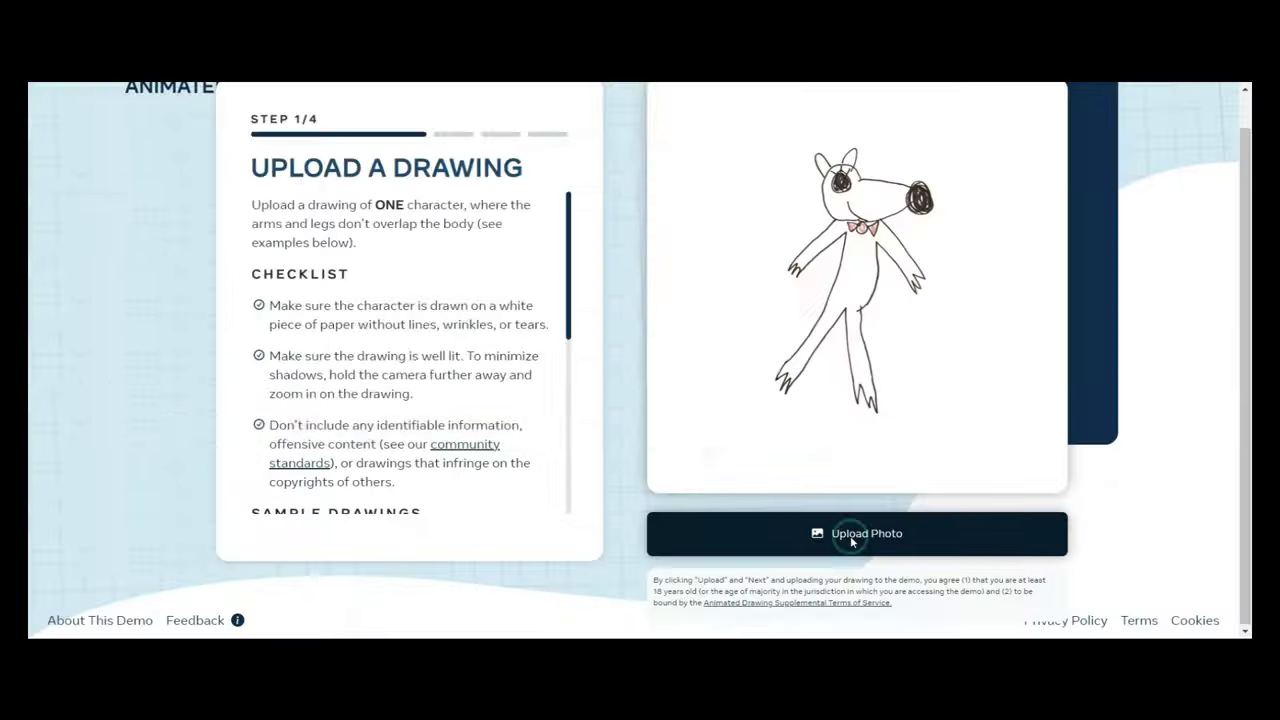
- Upload the DALL·E cartoon boy PNG from Downloads and proceed with it
{"action": "left_click", "coordinate": [840, 535]}
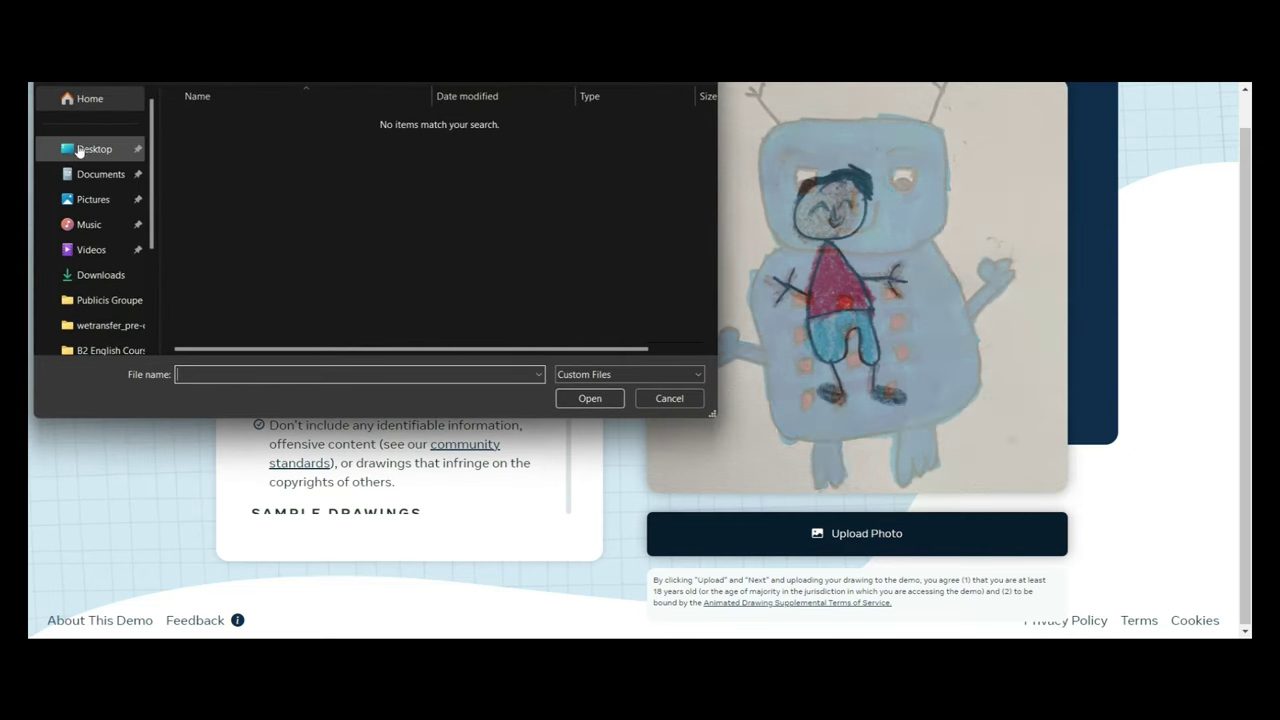
{"action": "left_click", "coordinate": [100, 274]}
{"action": "left_click", "coordinate": [231, 146]}
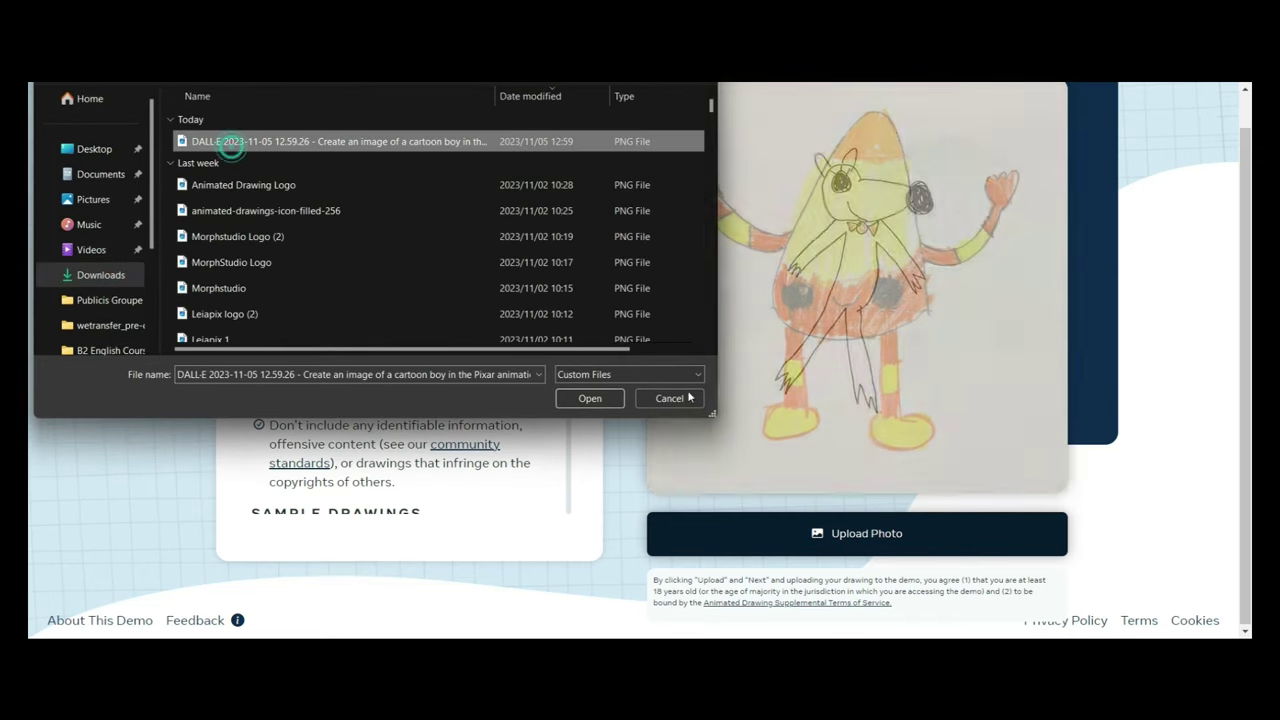
{"action": "left_click", "coordinate": [601, 398]}
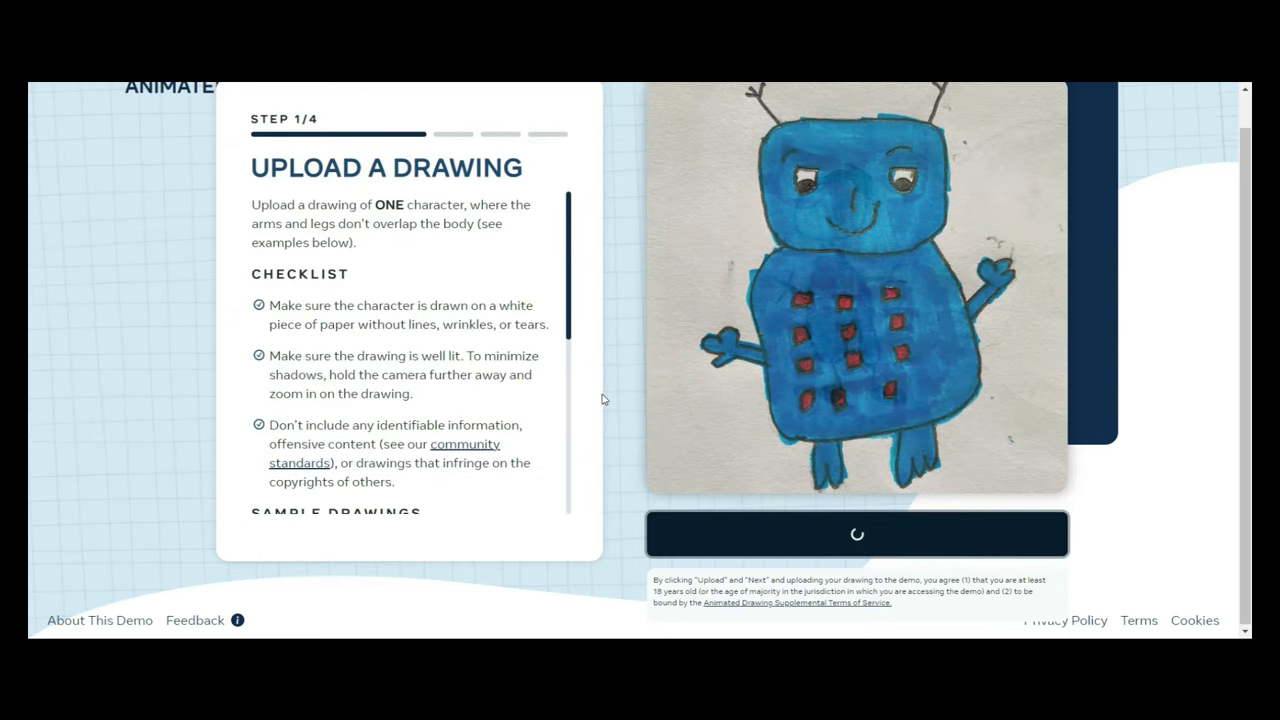
{"action": "scroll", "coordinate": [1147, 450], "scroll_direction": "up", "scroll_amount": 1}
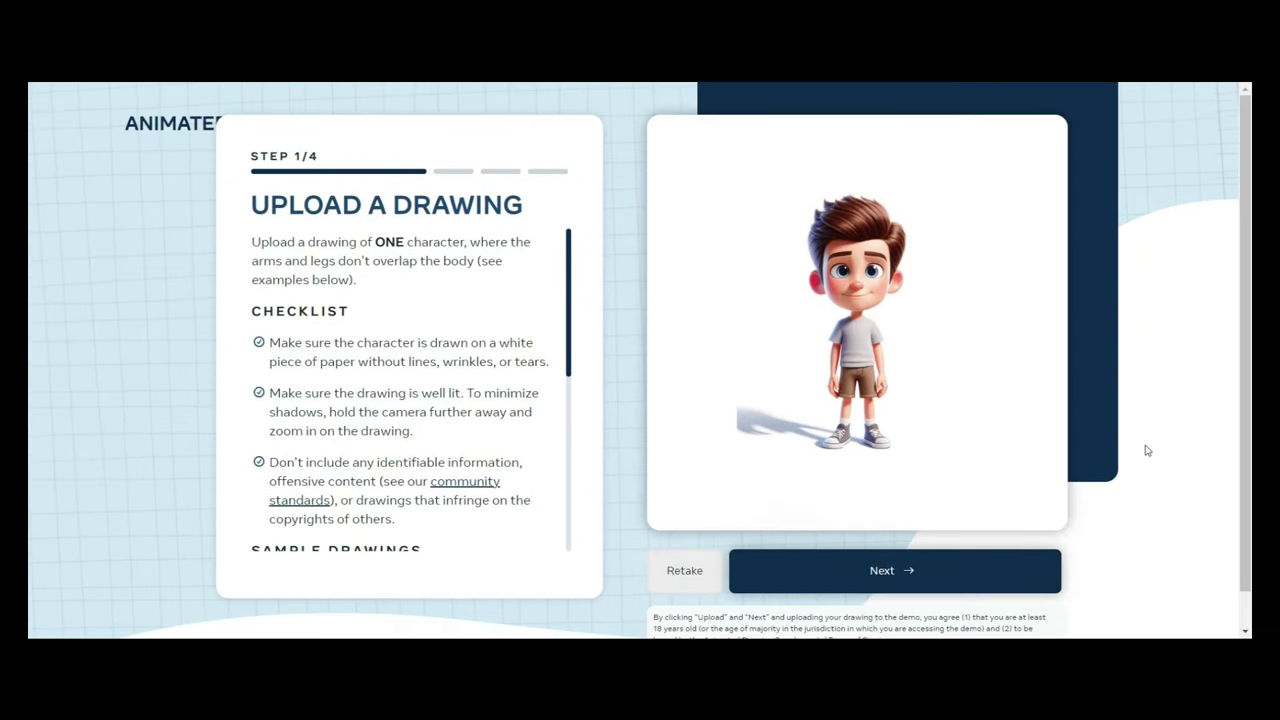
{"action": "left_click", "coordinate": [910, 583]}
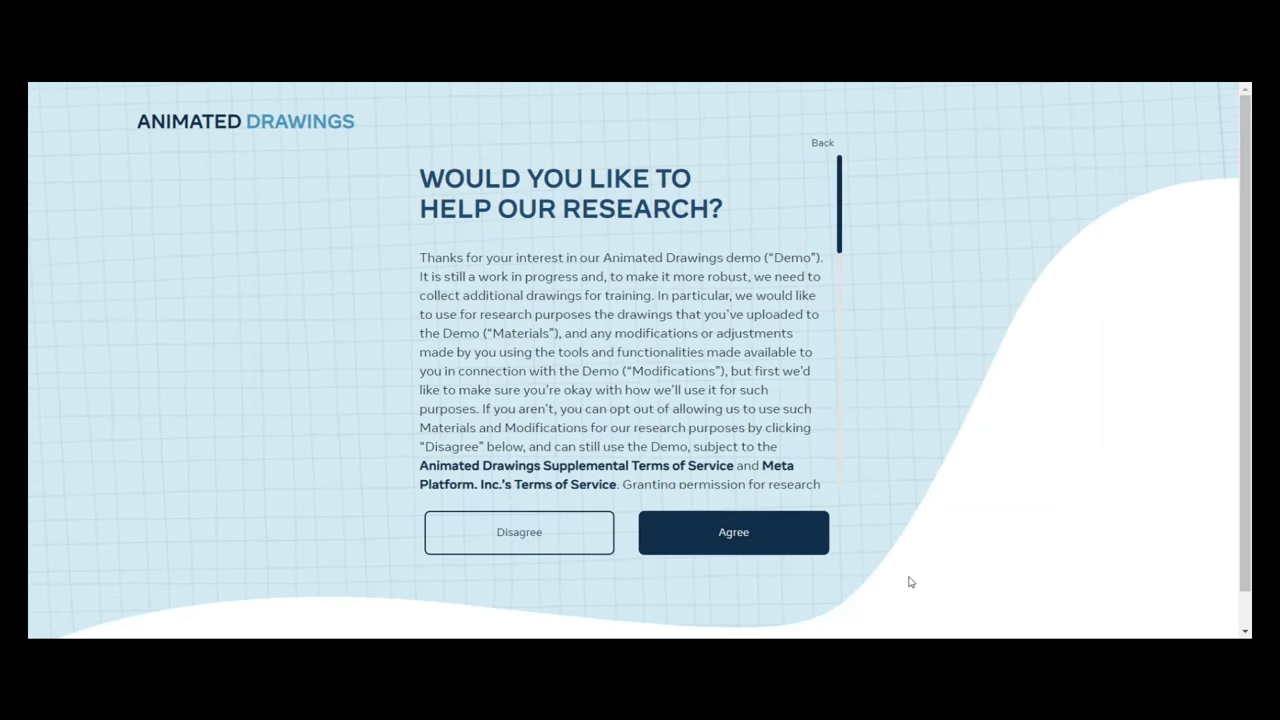
- Agree to the research terms, widen the box on both sides, and restore the boy's mask
{"action": "left_click", "coordinate": [766, 540]}
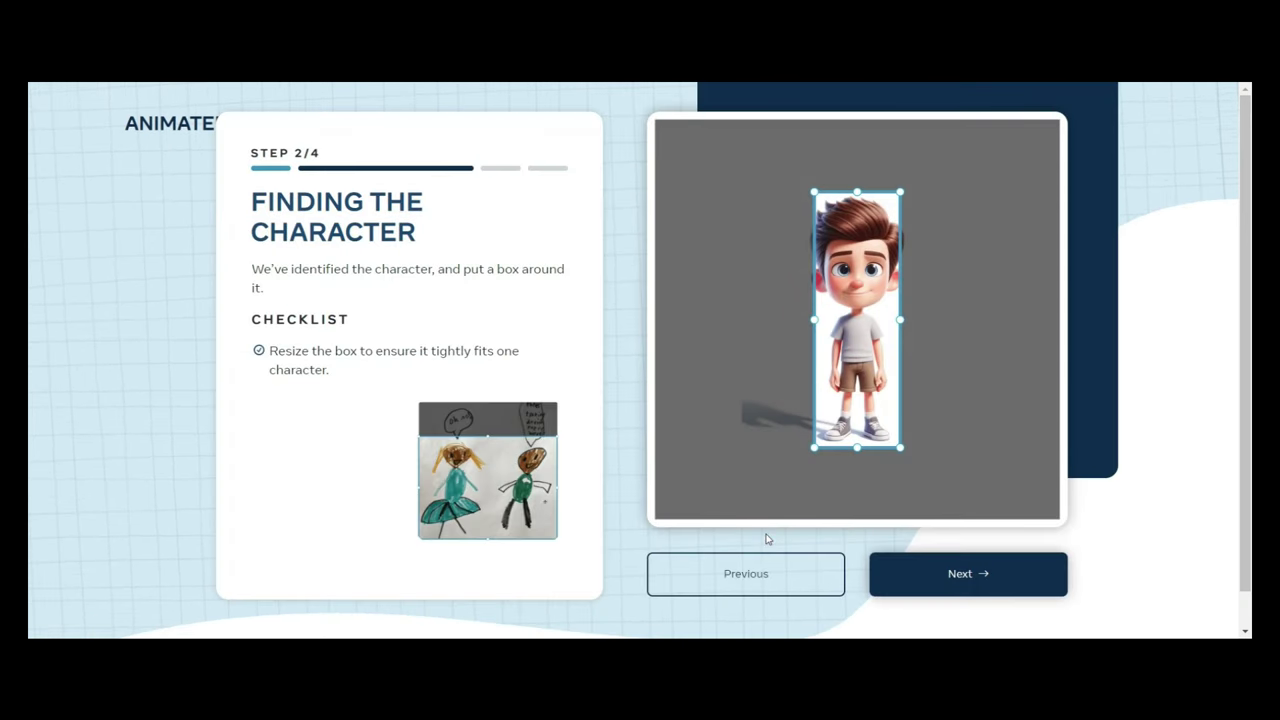
{"action": "left_click_drag", "start_coordinate": [810, 320], "coordinate": [806, 324]}
{"action": "right_click", "coordinate": [806, 325]}
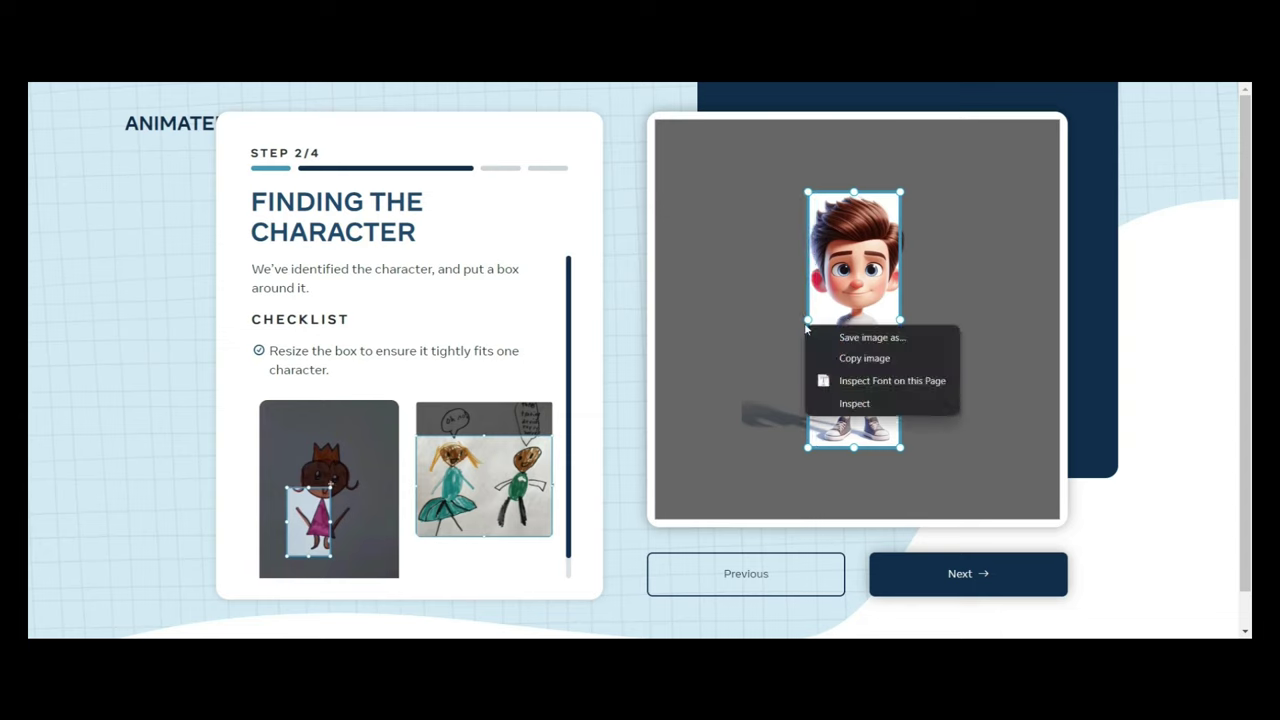
{"action": "left_click", "coordinate": [900, 319]}
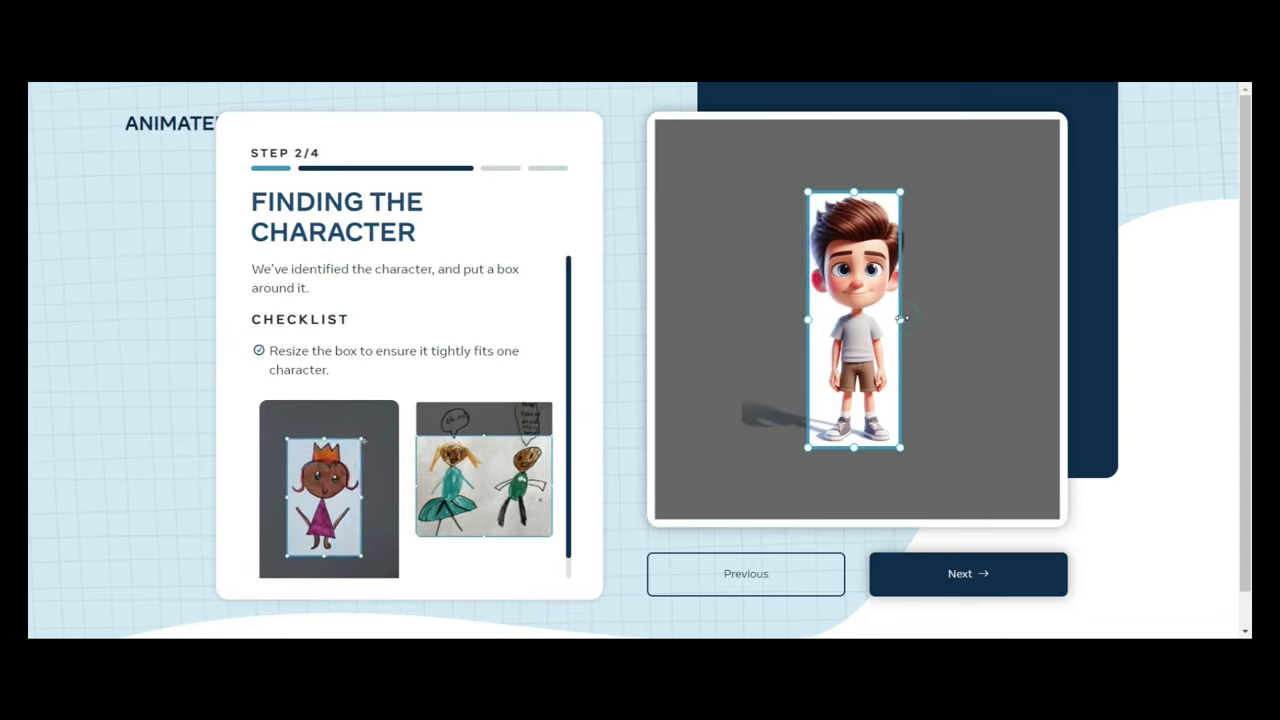
{"action": "left_click_drag", "start_coordinate": [901, 318], "coordinate": [910, 320]}
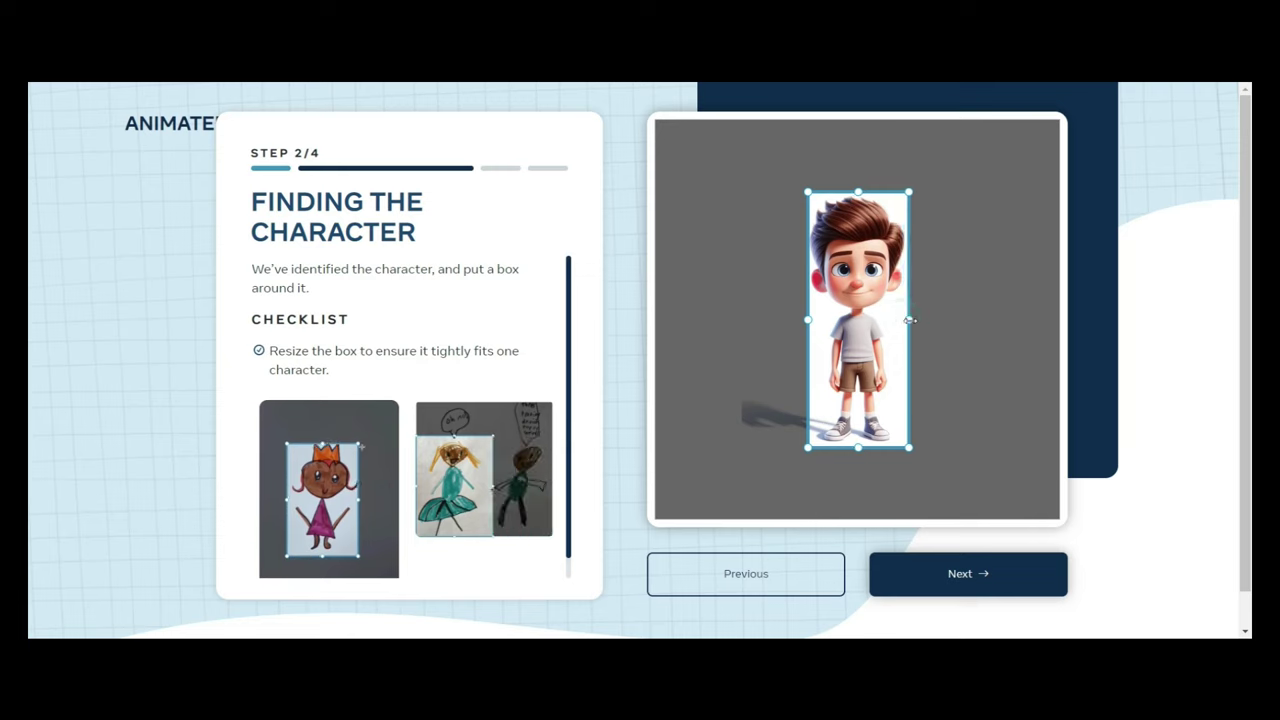
{"action": "left_click", "coordinate": [1003, 576]}
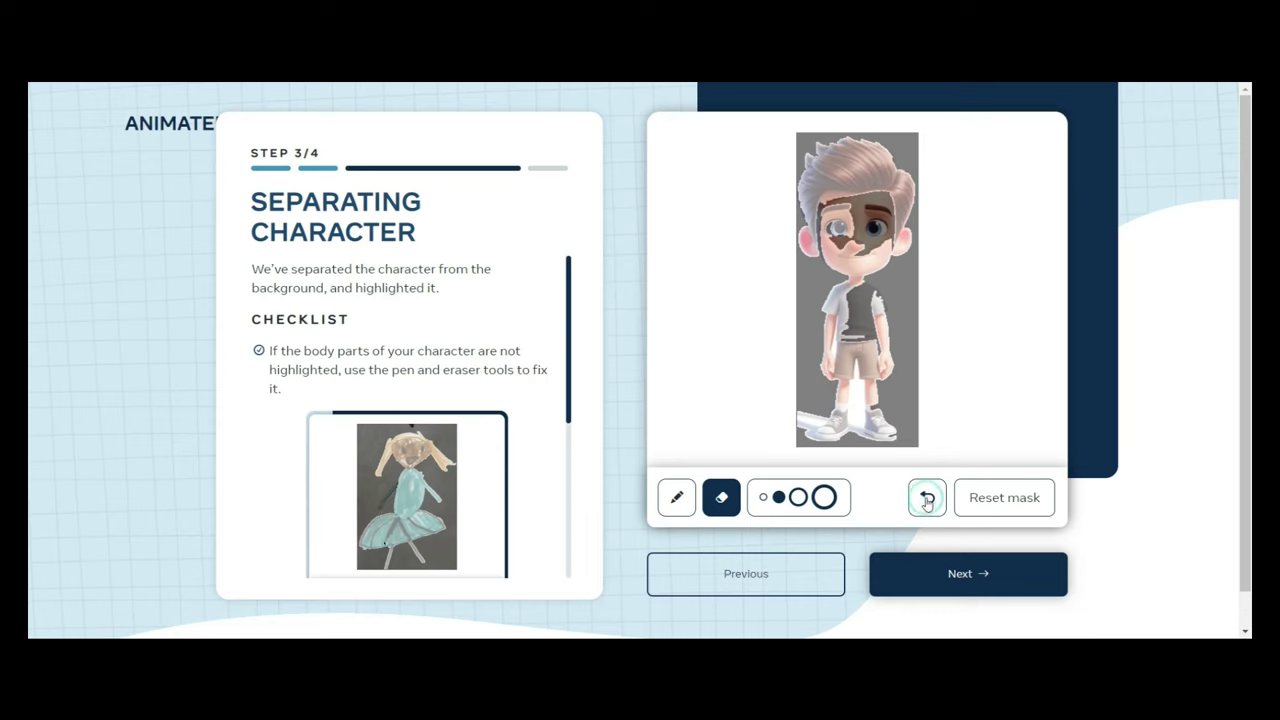
{"action": "left_click", "coordinate": [927, 500]}
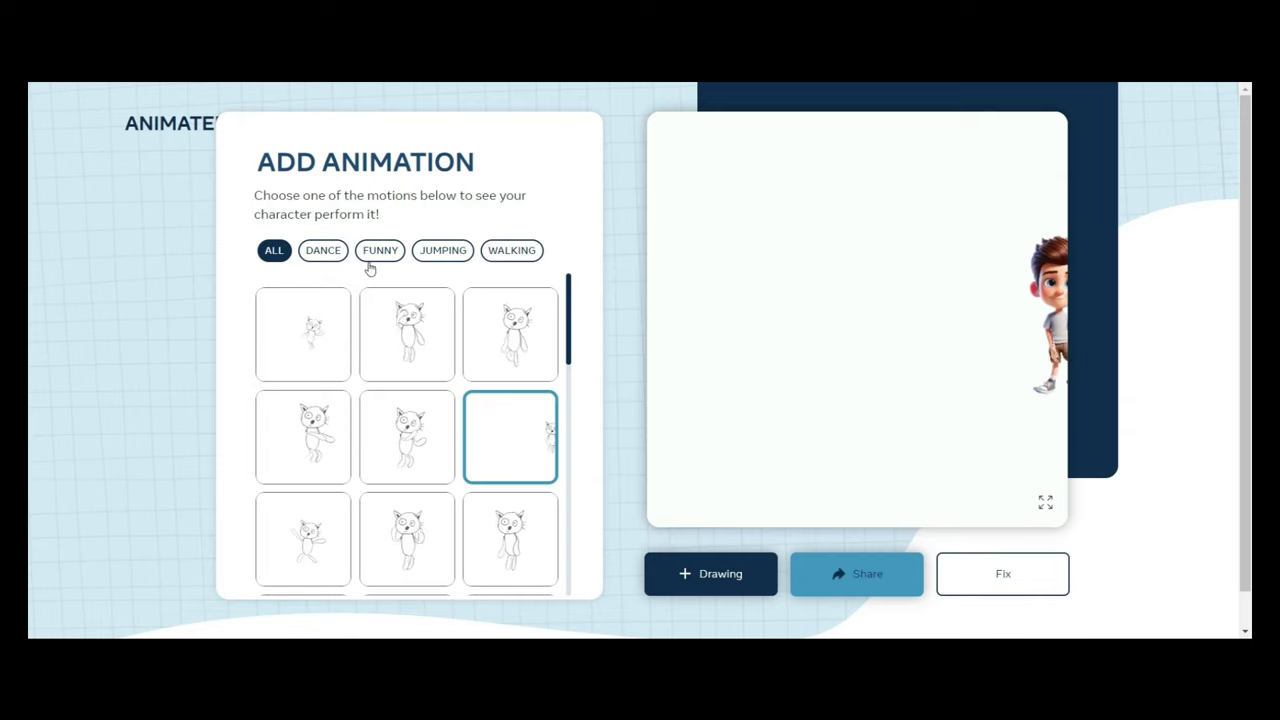
- Apply the bottom-right motion to the boy, then the middle-right motion
{"action": "left_click", "coordinate": [510, 537]}
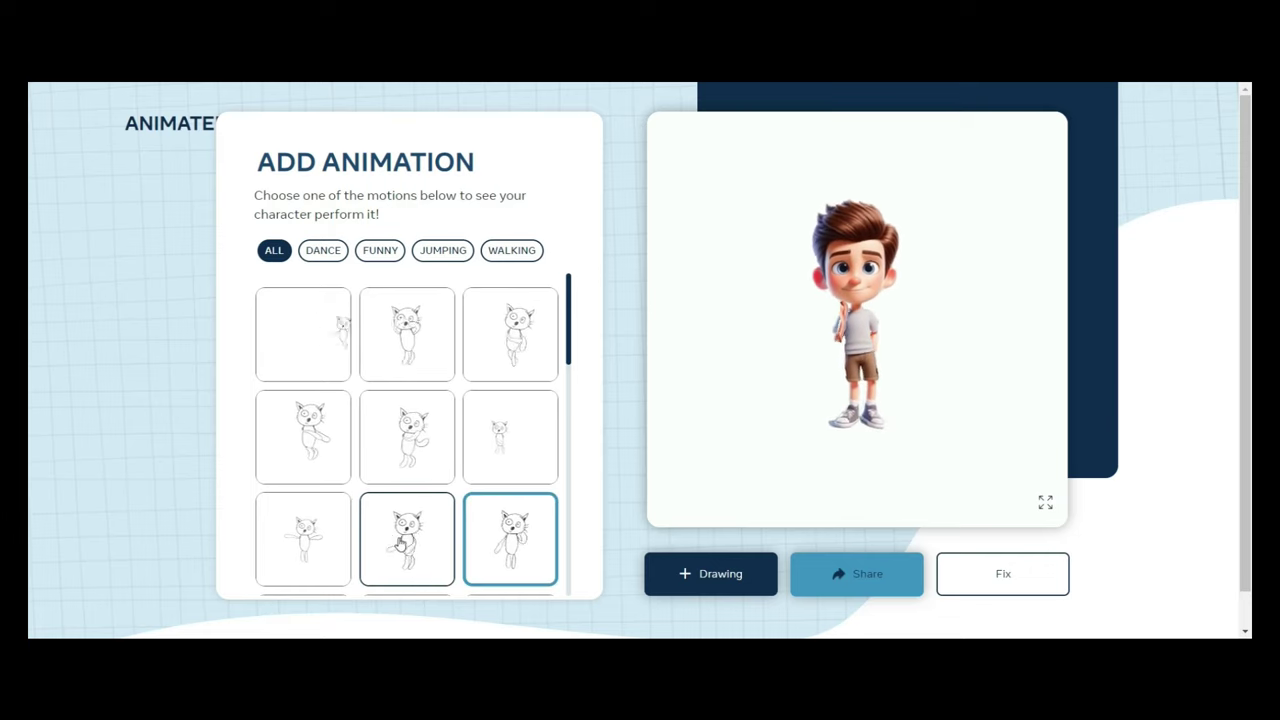
{"action": "left_click", "coordinate": [516, 438]}
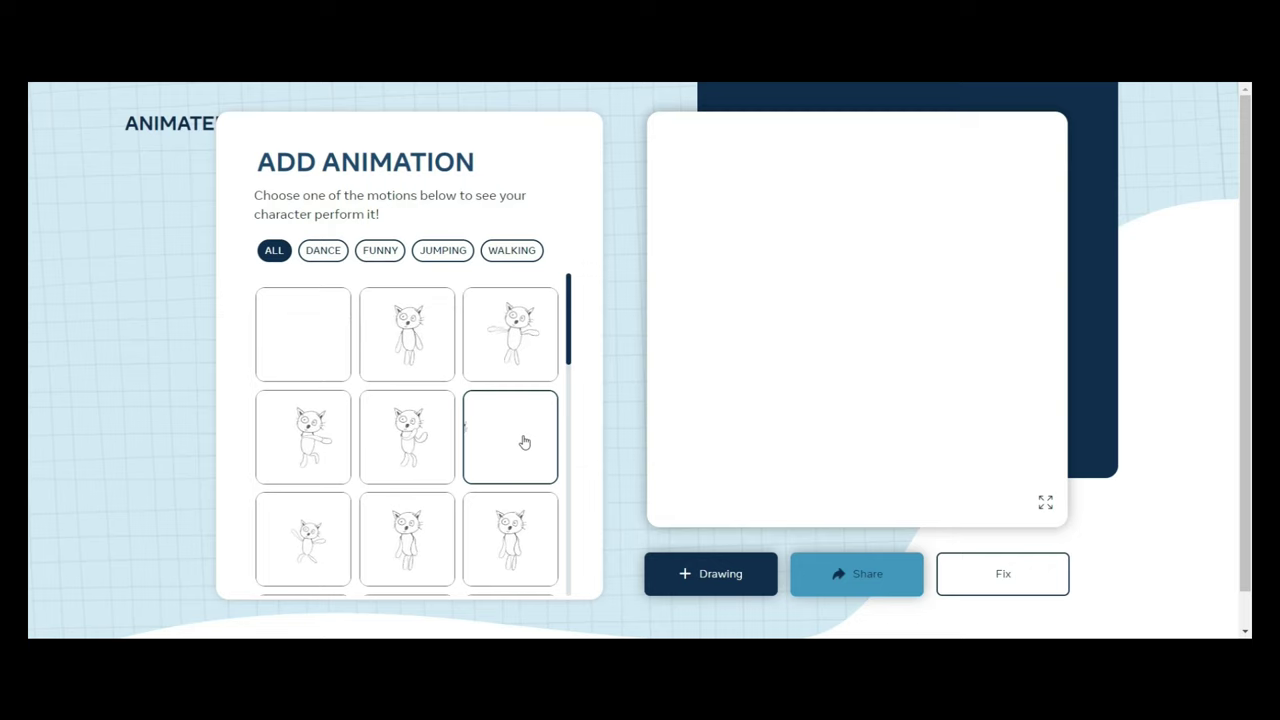
- Check the sharing options, close them, and play the boy's animation in the preview
{"action": "left_click", "coordinate": [864, 573]}
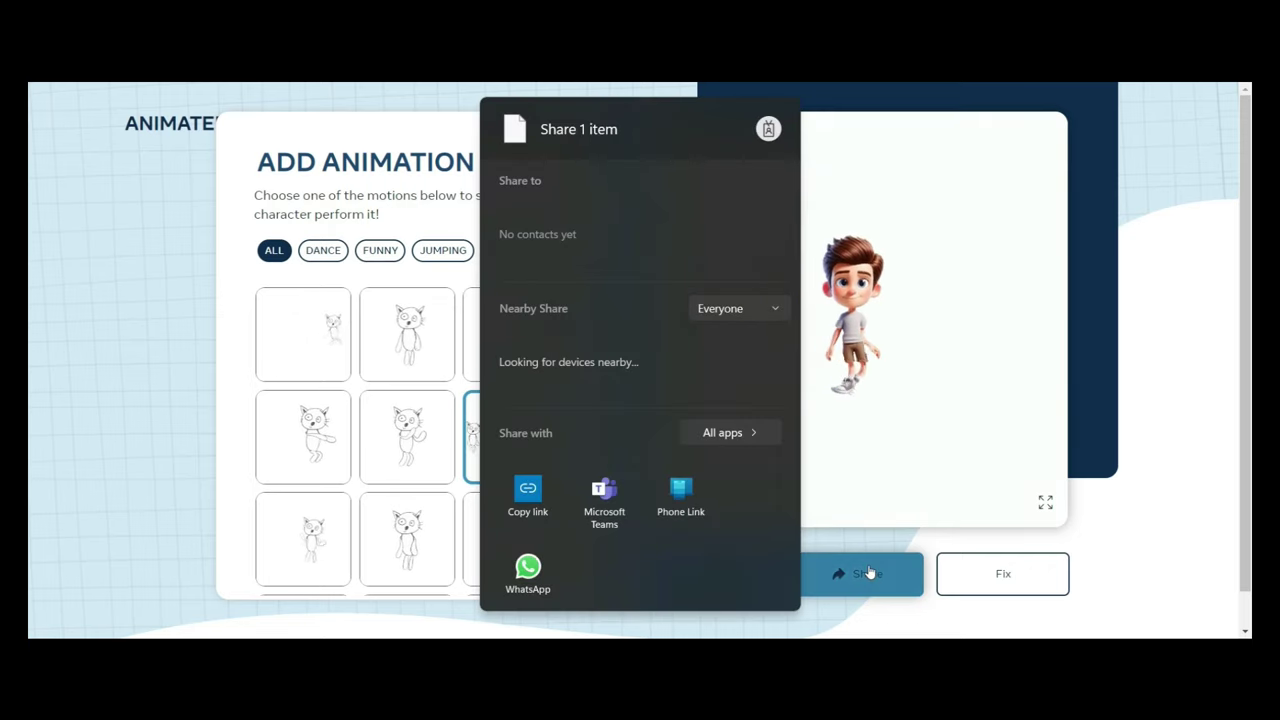
{"action": "left_click", "coordinate": [964, 329]}
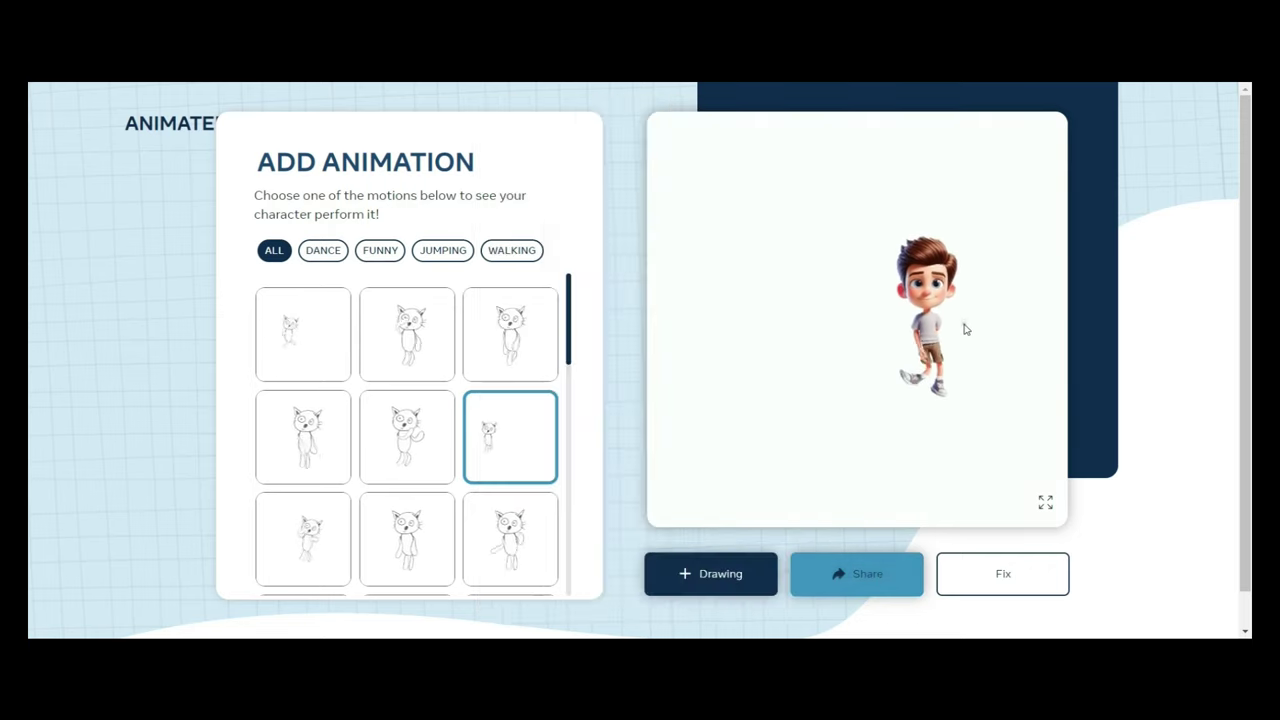
{"action": "left_click", "coordinate": [878, 346]}
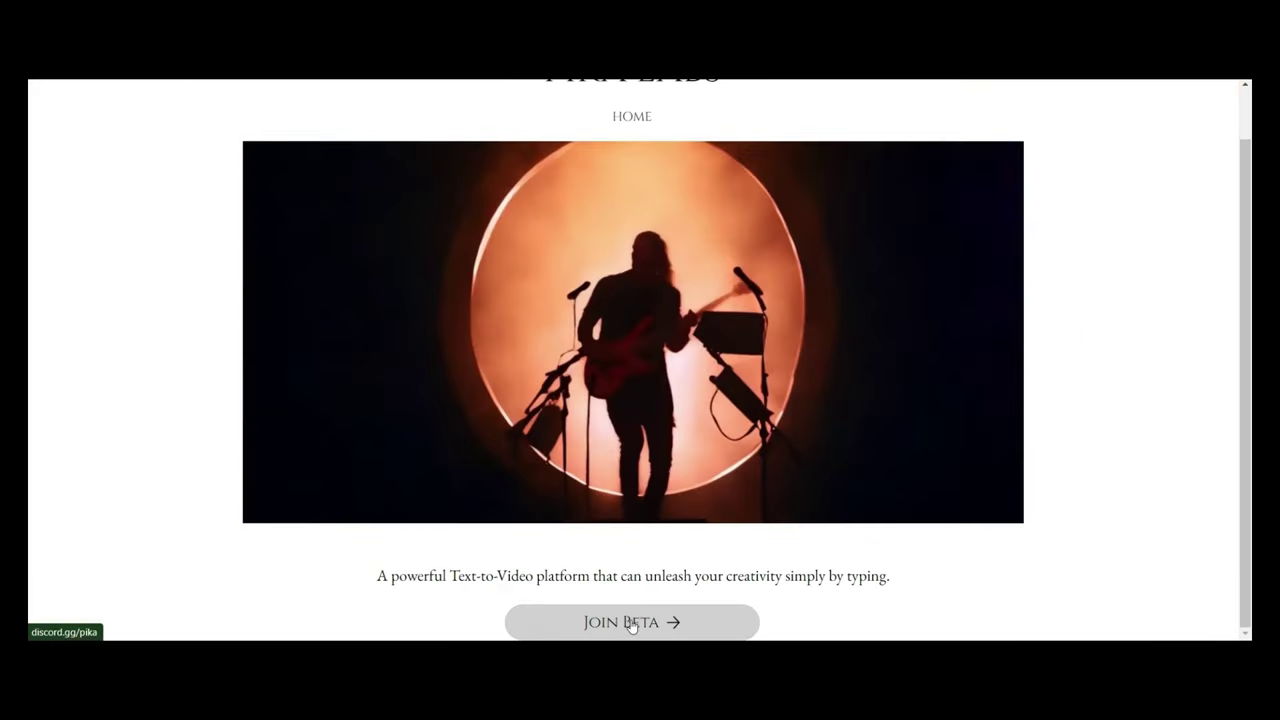
- Join the Pika Labs beta and accept the Pika Discord server invite
{"action": "left_click", "coordinate": [632, 622]}
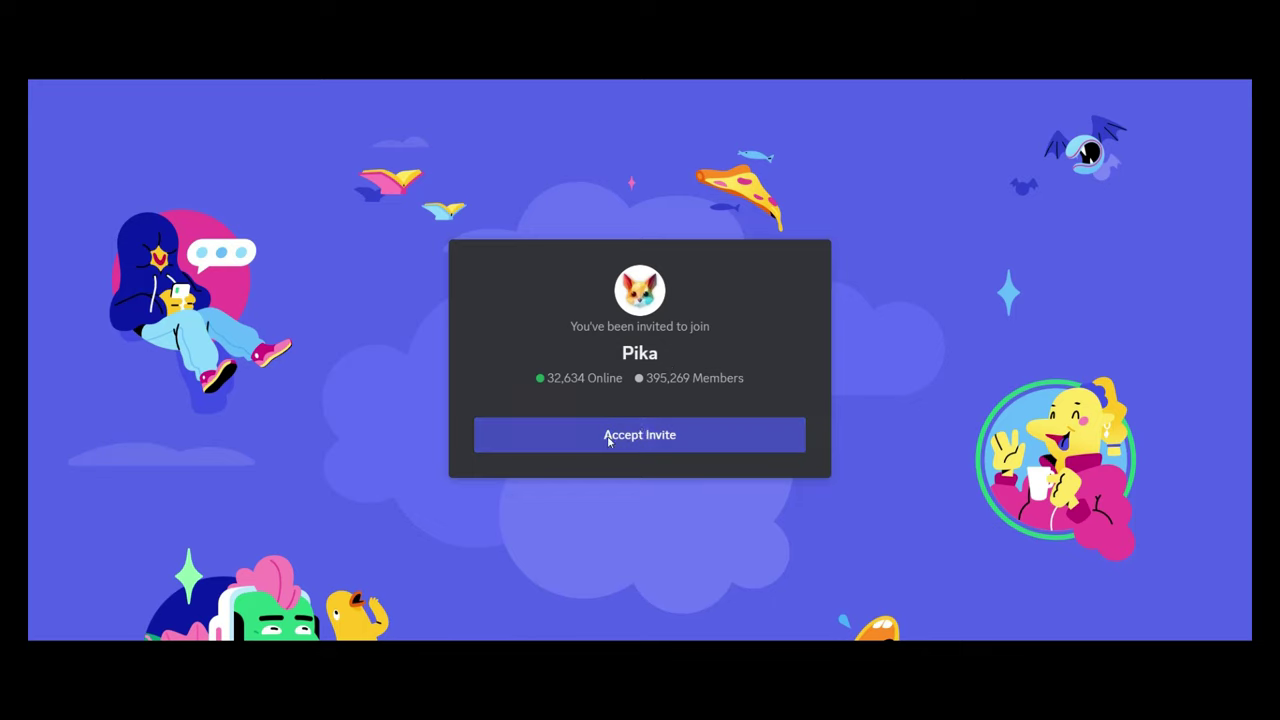
{"action": "left_click", "coordinate": [608, 440]}
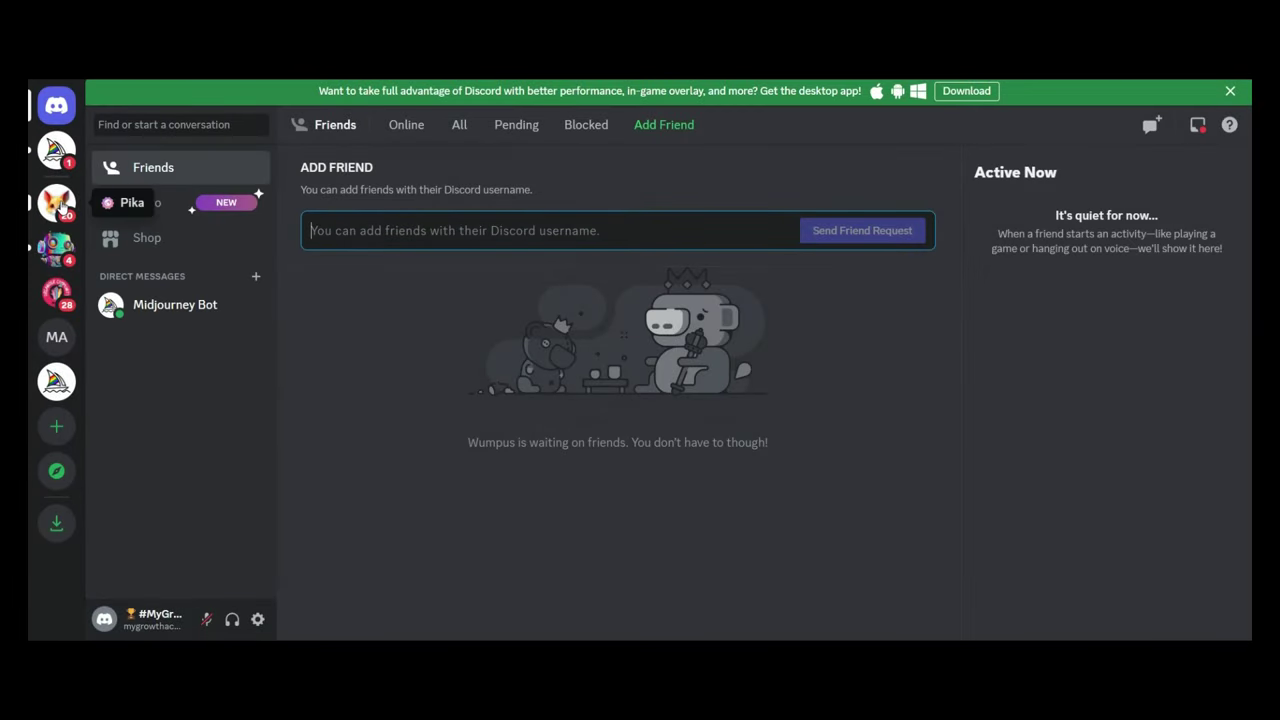
- Open the Pika server's generate-4 channel and list its slash commands, including /create
{"action": "left_click", "coordinate": [57, 203]}
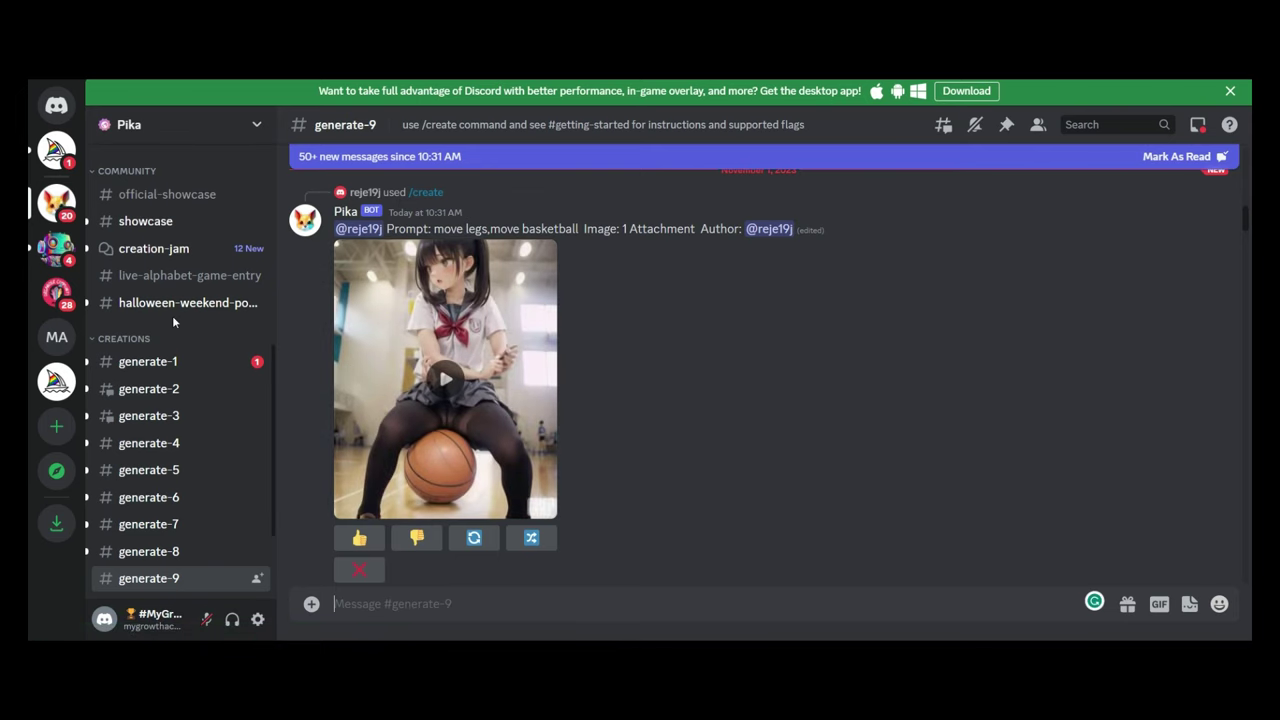
{"action": "mouse_move", "coordinate": [190, 388]}
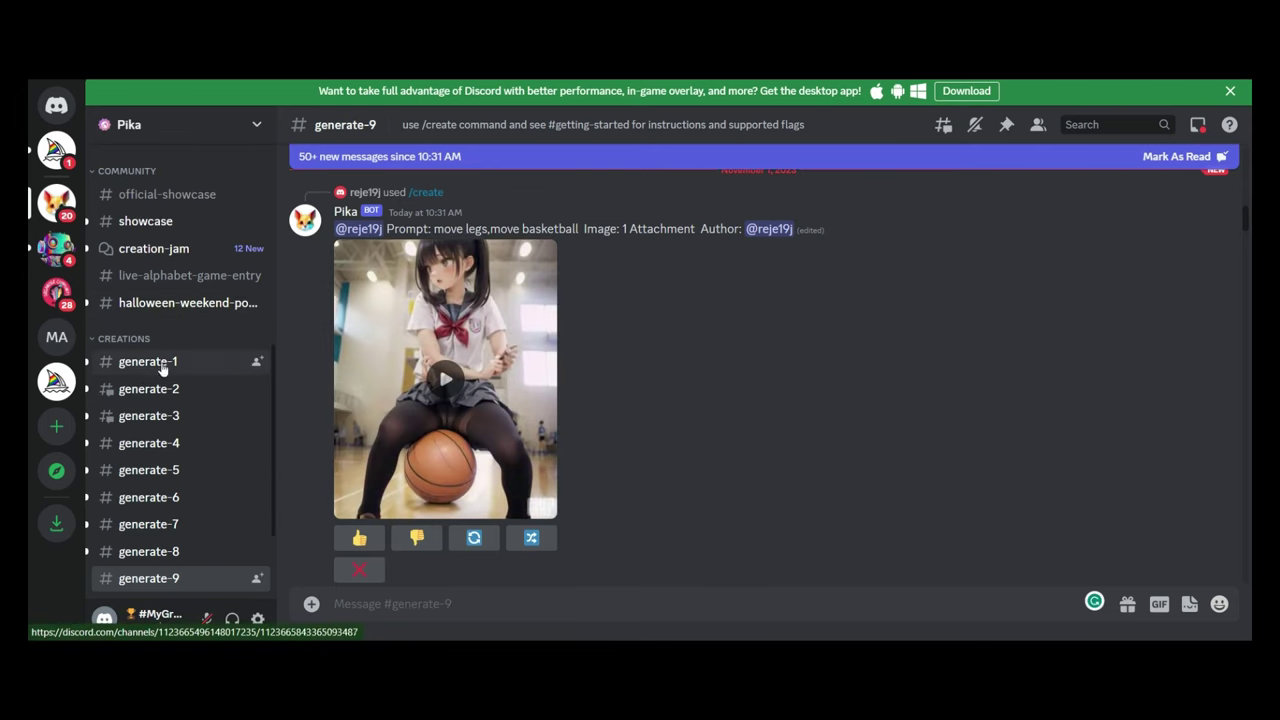
{"action": "left_click", "coordinate": [147, 450]}
{"action": "type", "text": "/"}
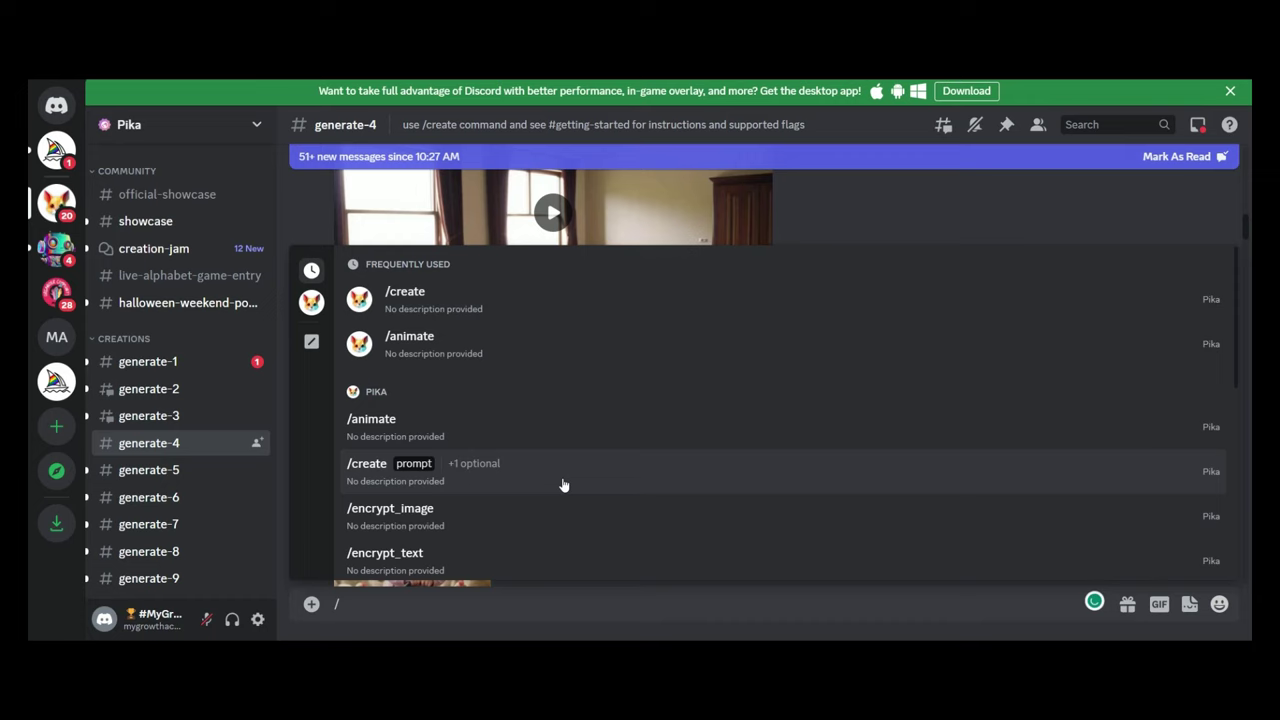
{"action": "scroll", "coordinate": [563, 485], "scroll_direction": "down", "scroll_amount": 5}
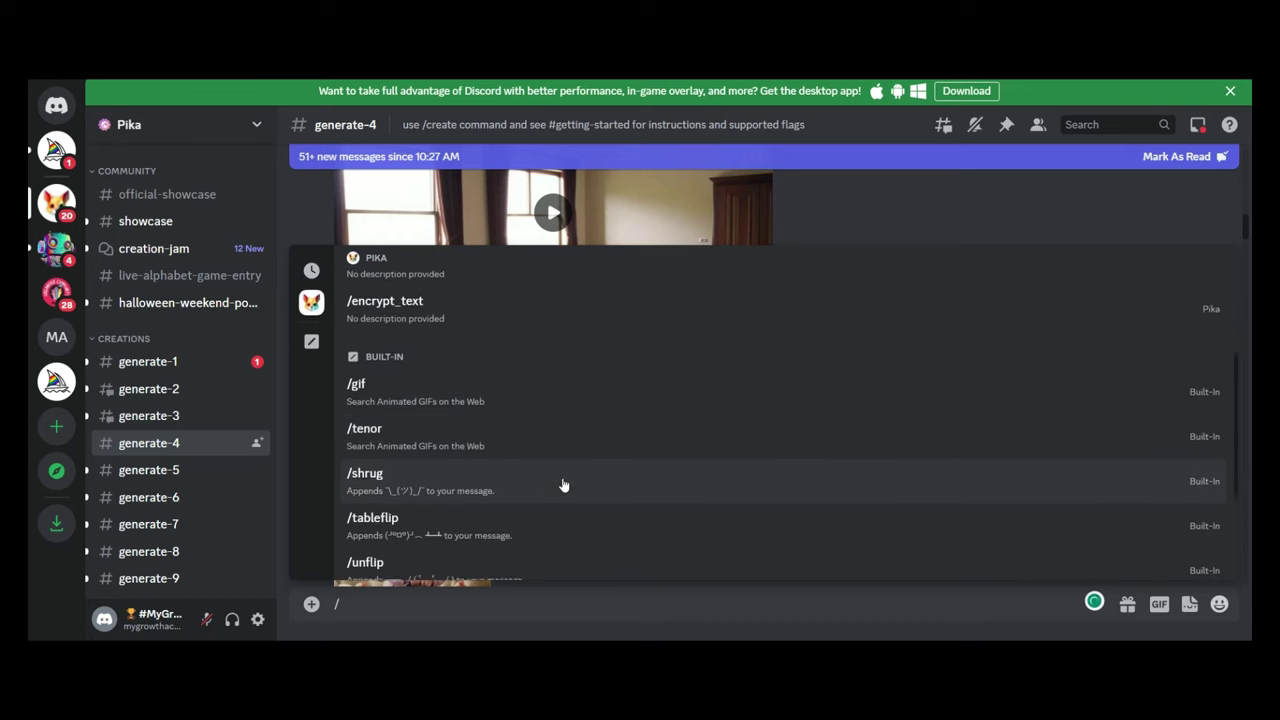
{"action": "scroll", "coordinate": [490, 305], "scroll_direction": "up", "scroll_amount": 5}
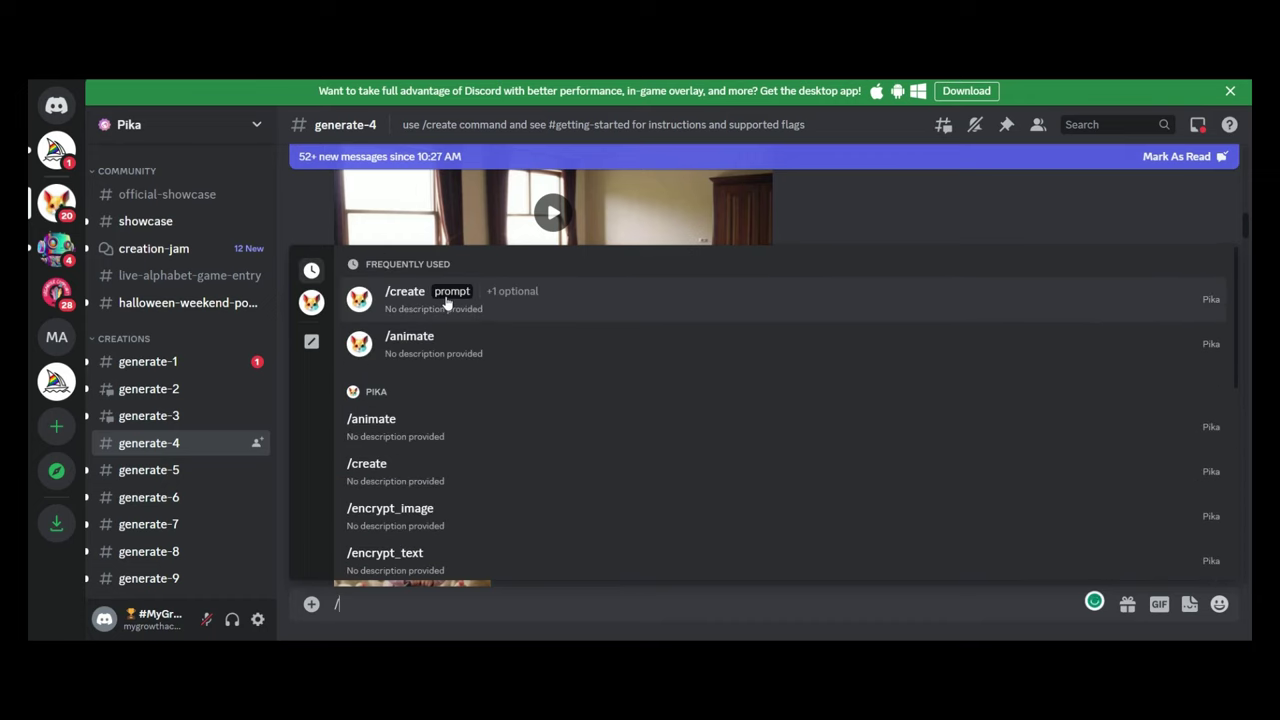
- Send Pika's /create with the prompt 'a boy riding a horse through a field'
{"action": "left_click", "coordinate": [447, 302]}
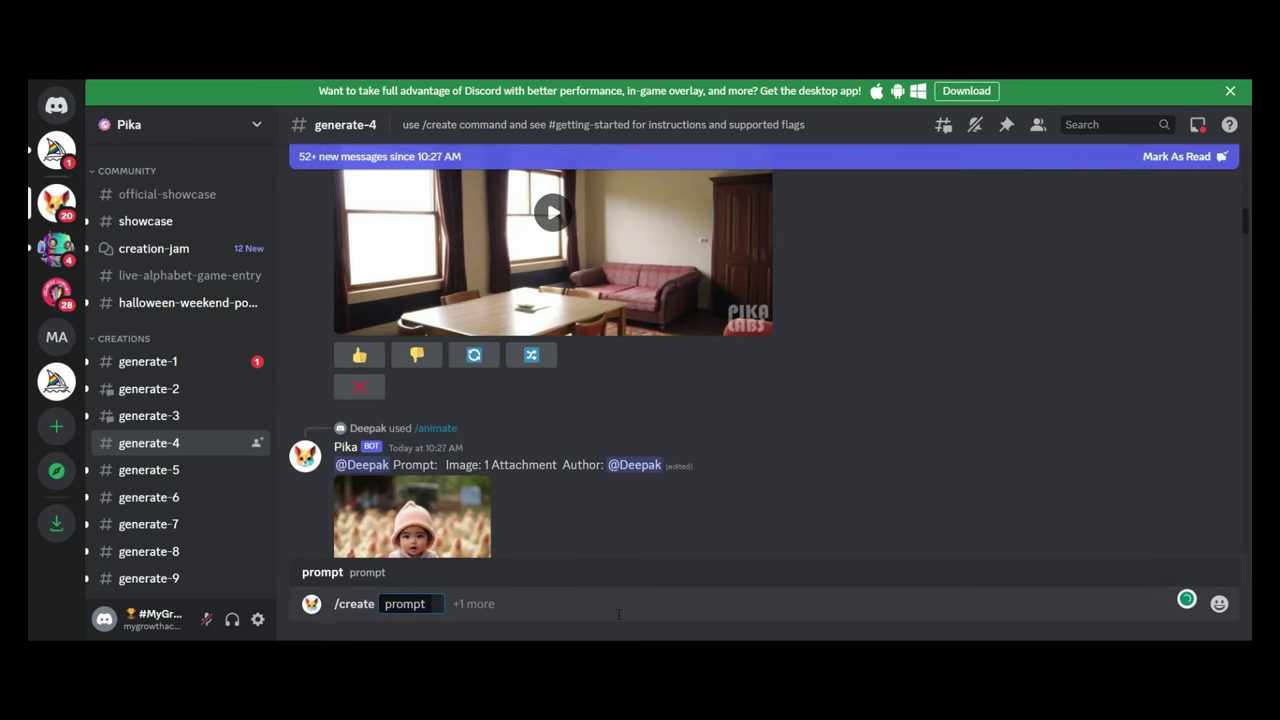
{"action": "type", "text": "a boy riding"}
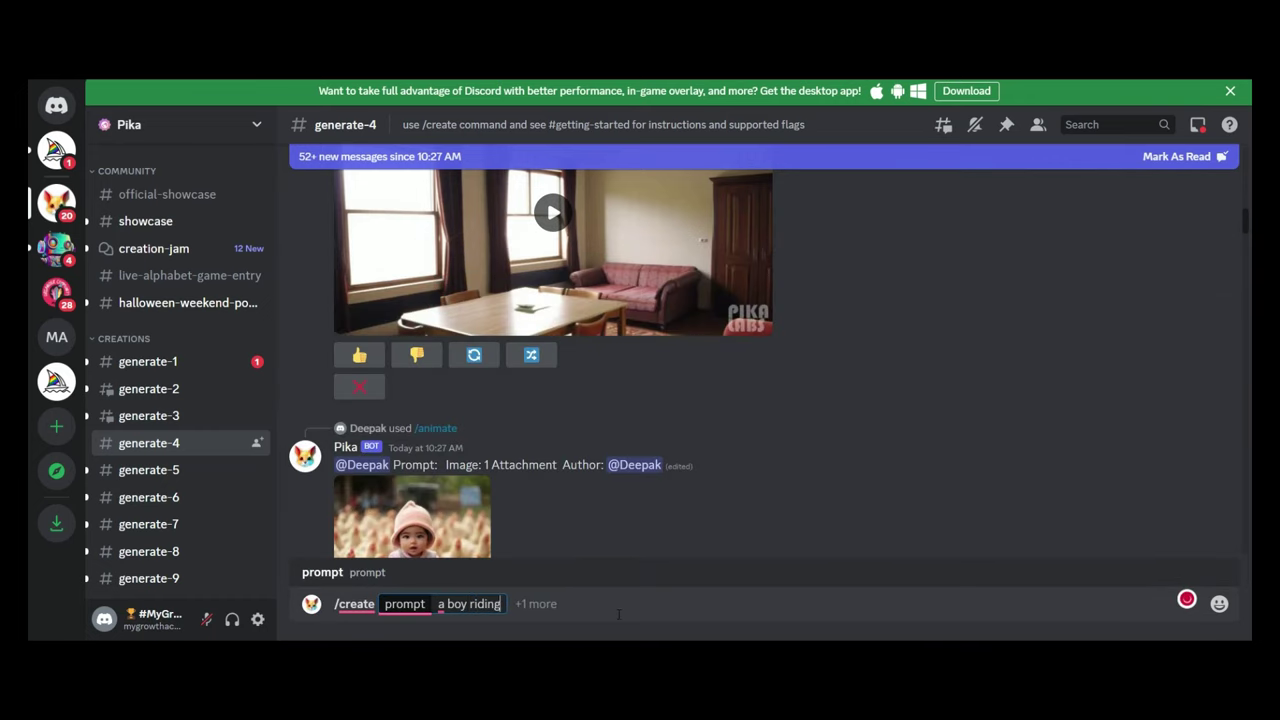
{"action": "type", "text": " a horse through a field"}
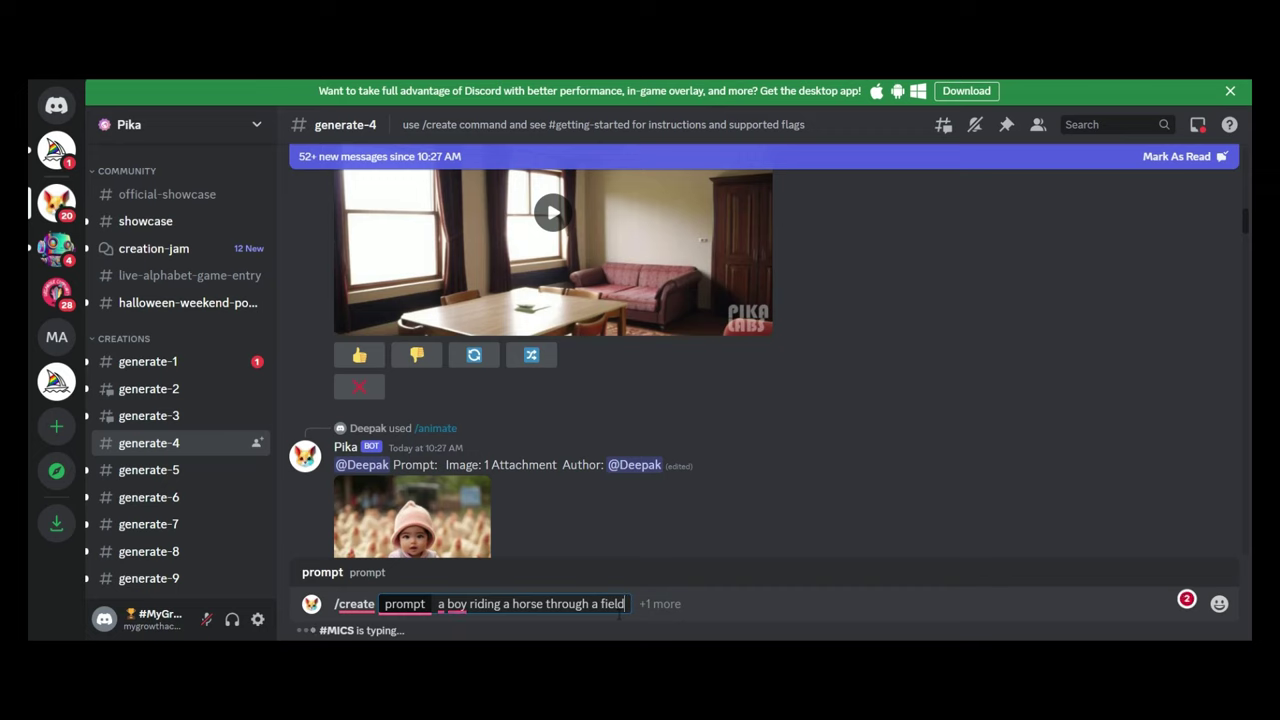
{"action": "key", "text": "Return"}
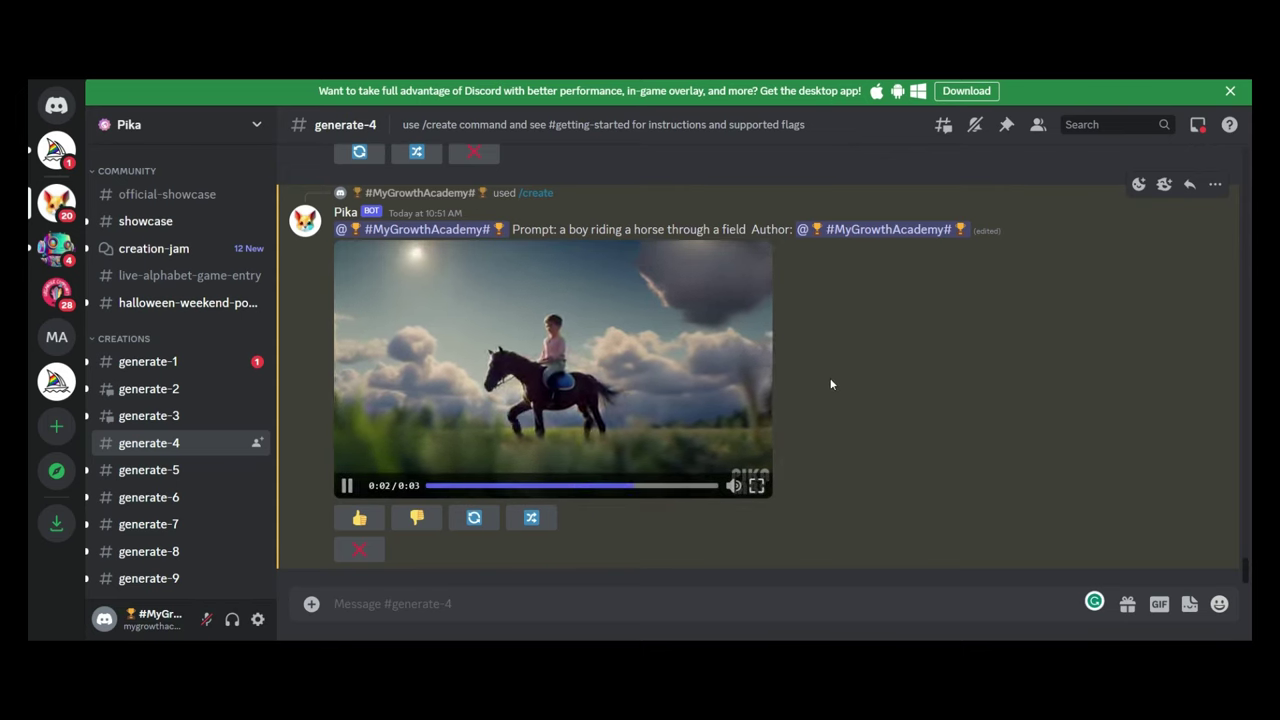
- Replay the first video and resend /create with 'a boy riding a horse through a field, cinematic, 8K'
{"action": "left_click", "coordinate": [347, 486]}
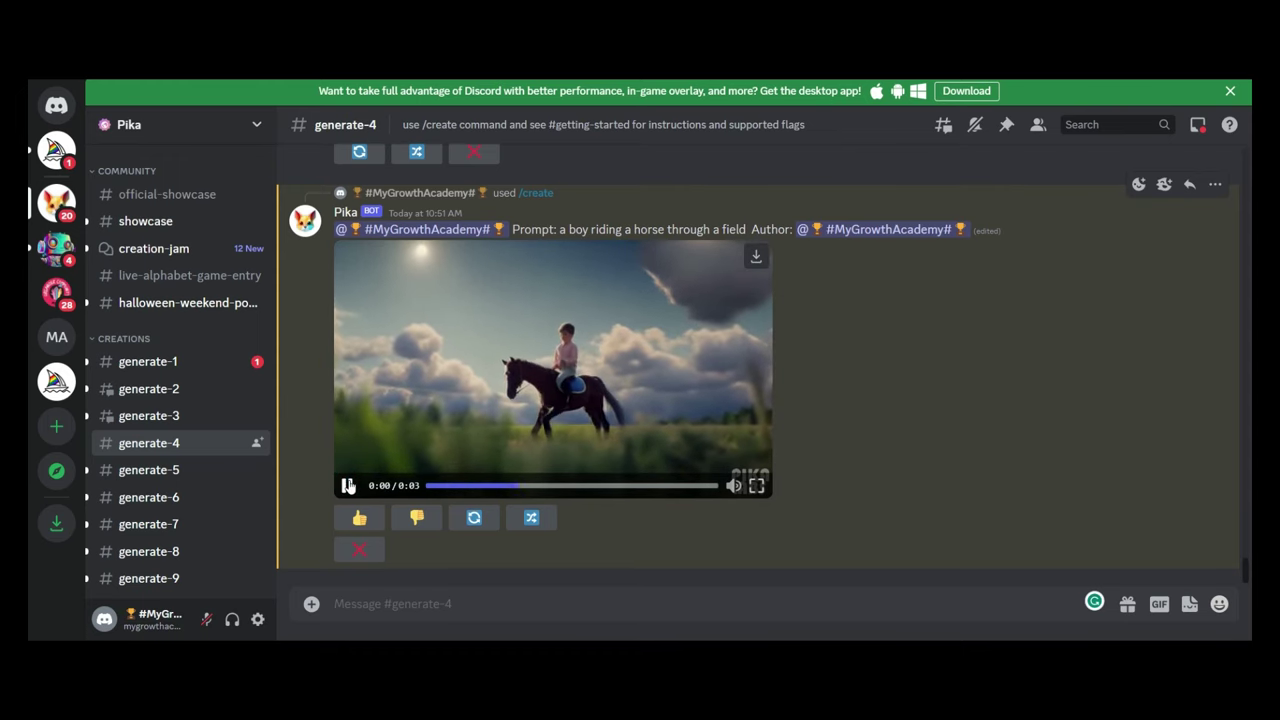
{"action": "left_click", "coordinate": [376, 604]}
{"action": "type", "text": "/c"}
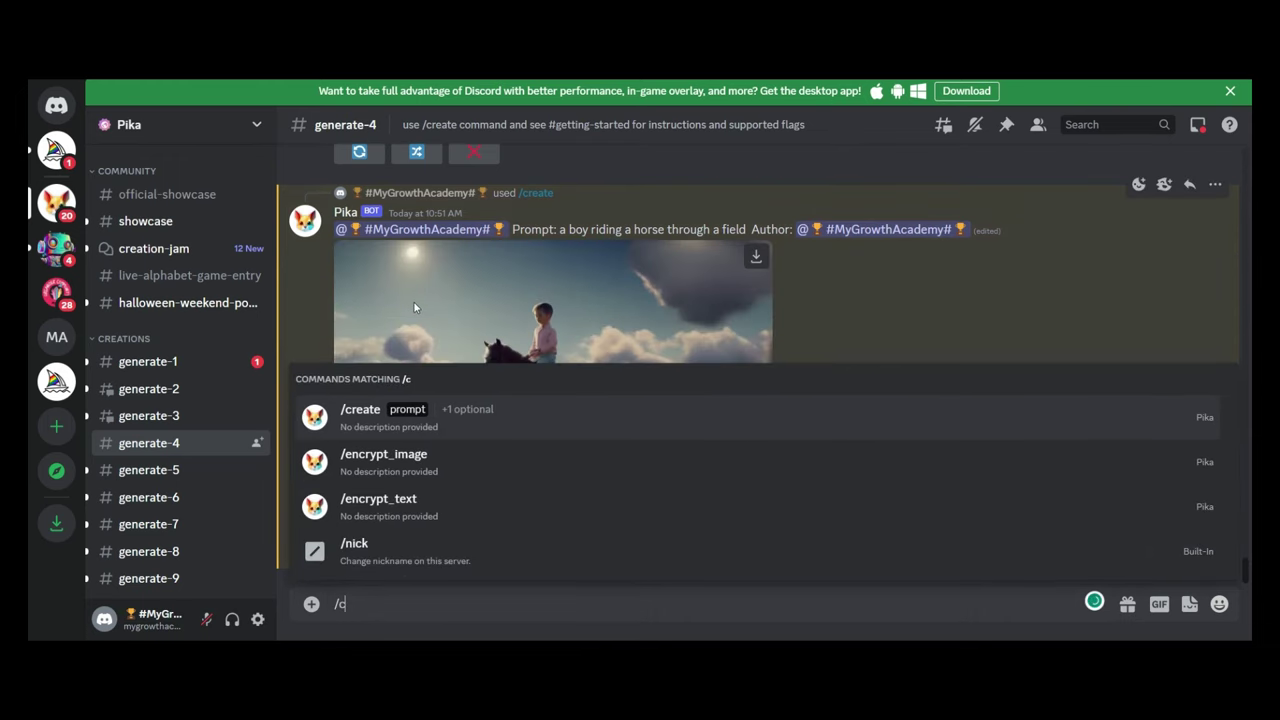
{"action": "left_click", "coordinate": [362, 414]}
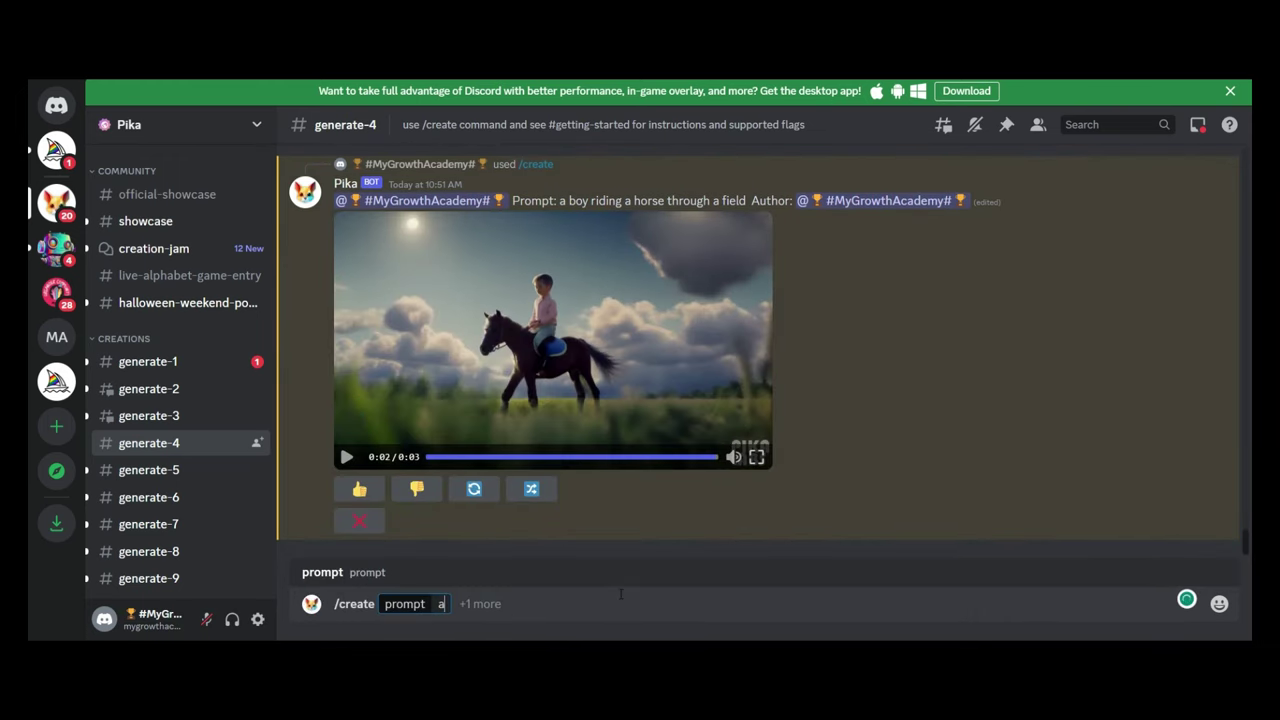
{"action": "type", "text": "a boy riding a horse"}
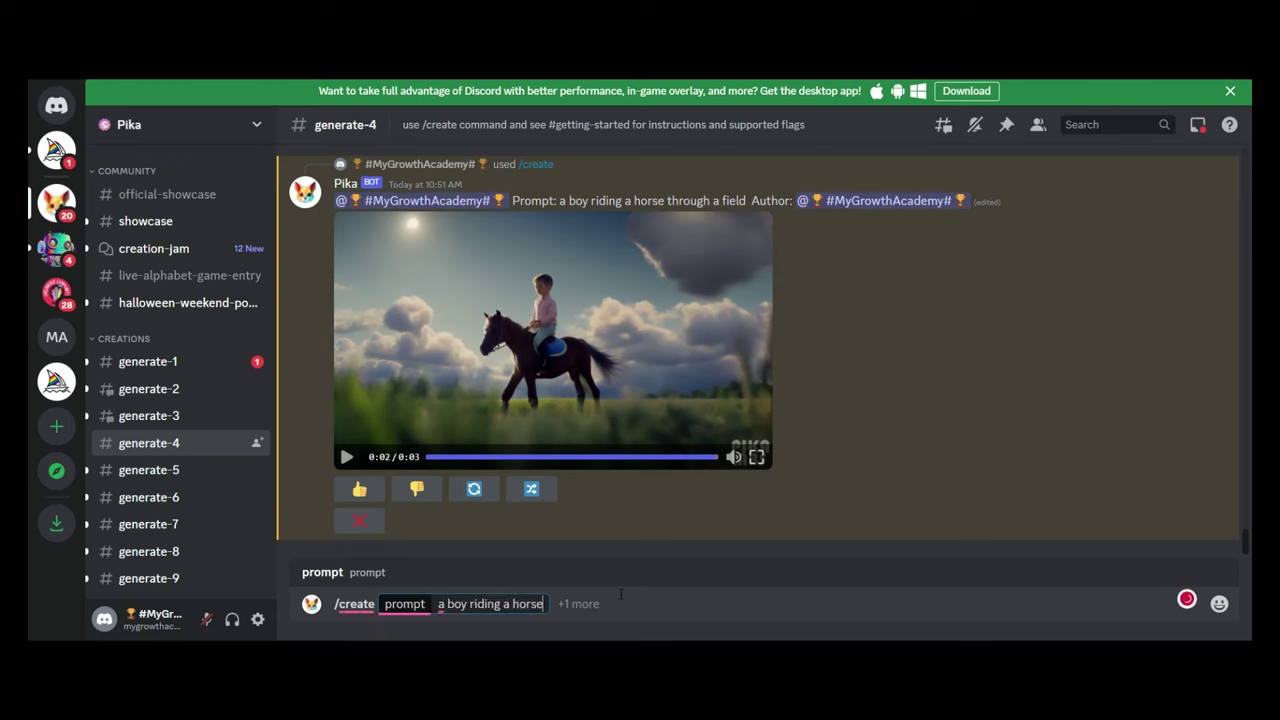
{"action": "type", "text": " through a field"}
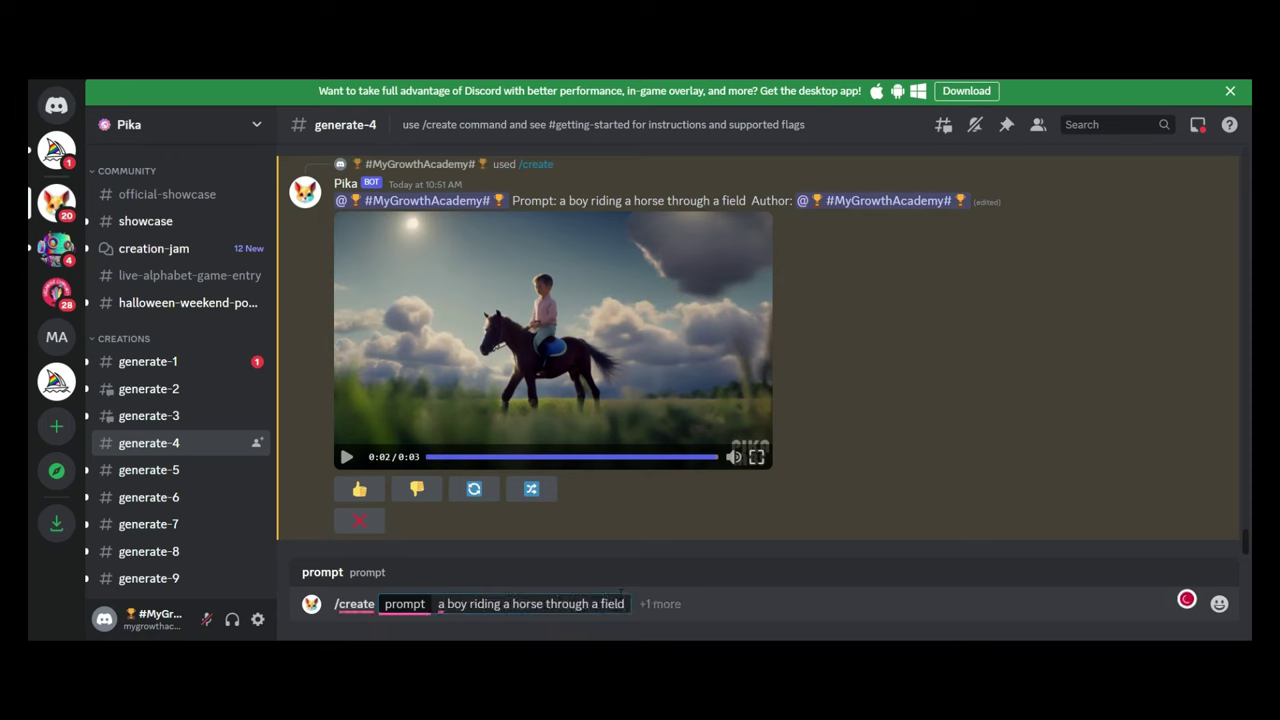
{"action": "type", "text": ", cinematic"}
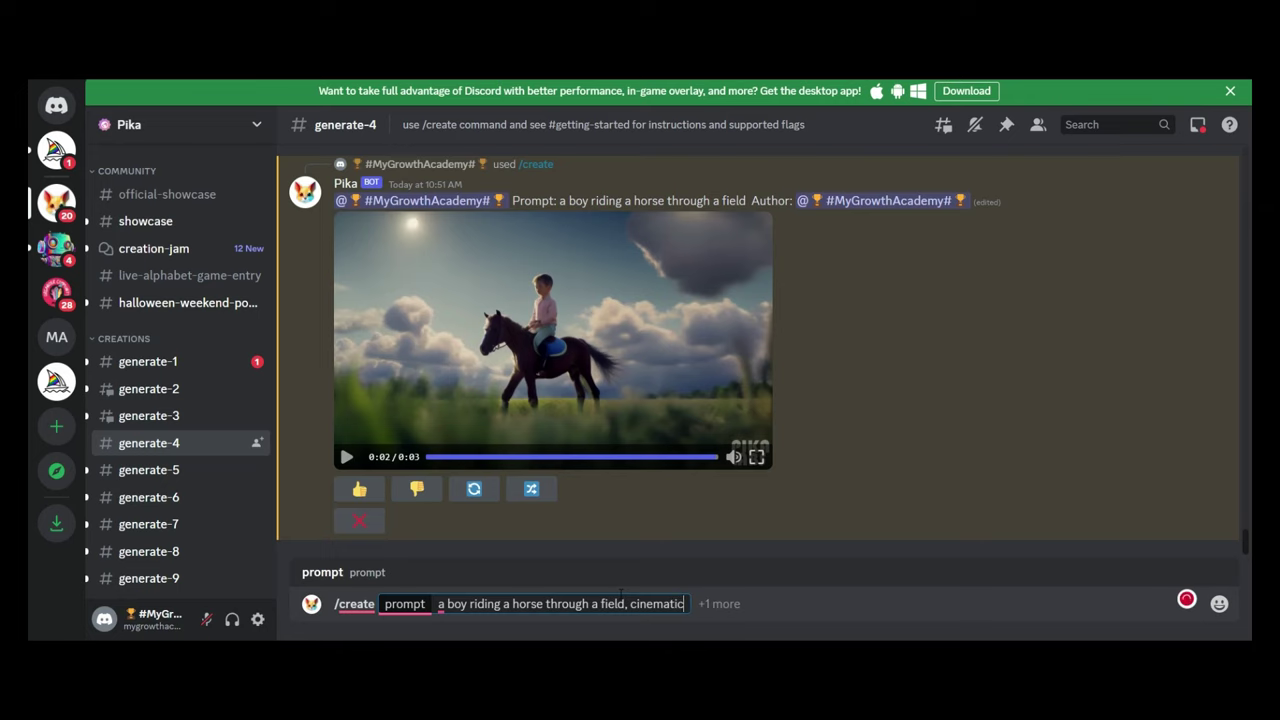
{"action": "type", "text": ", "}
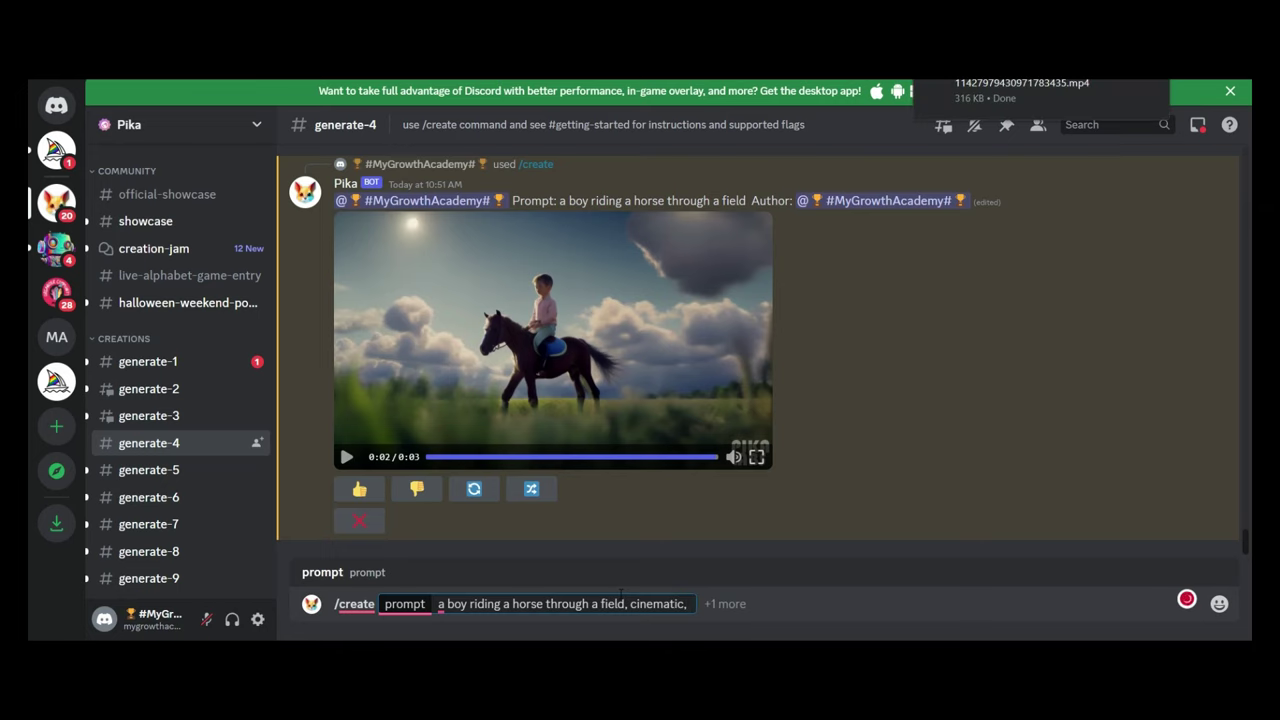
{"action": "type", "text": "8K"}
{"action": "key", "text": "Return"}
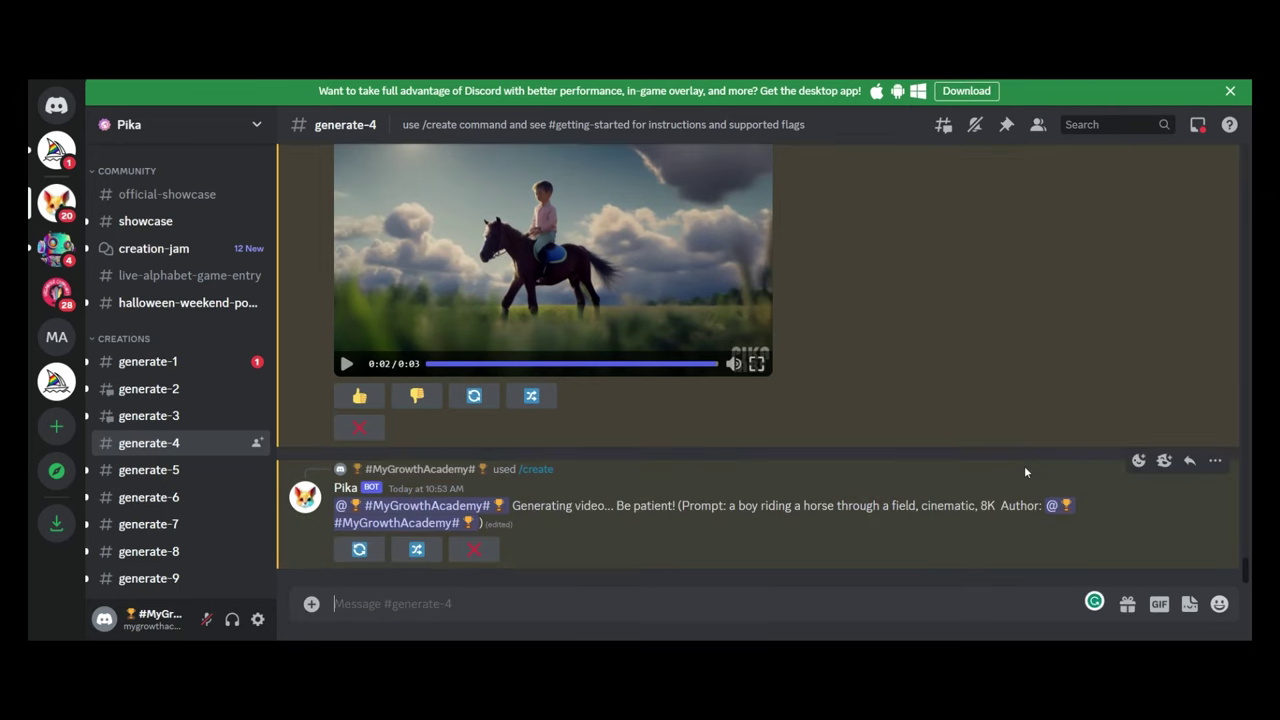
- Play the new cinematic 8K horse video and begin another /create command
{"action": "scroll", "coordinate": [1012, 380], "scroll_direction": "up", "scroll_amount": 3}
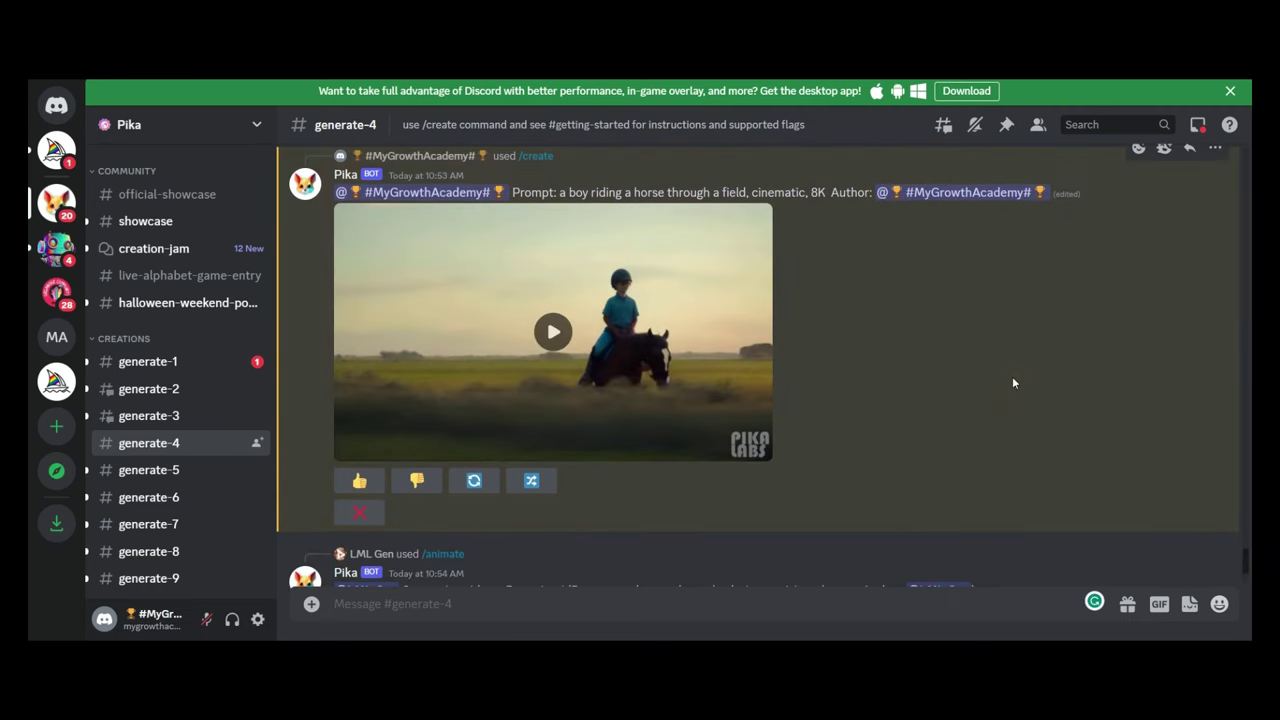
{"action": "left_click", "coordinate": [554, 334]}
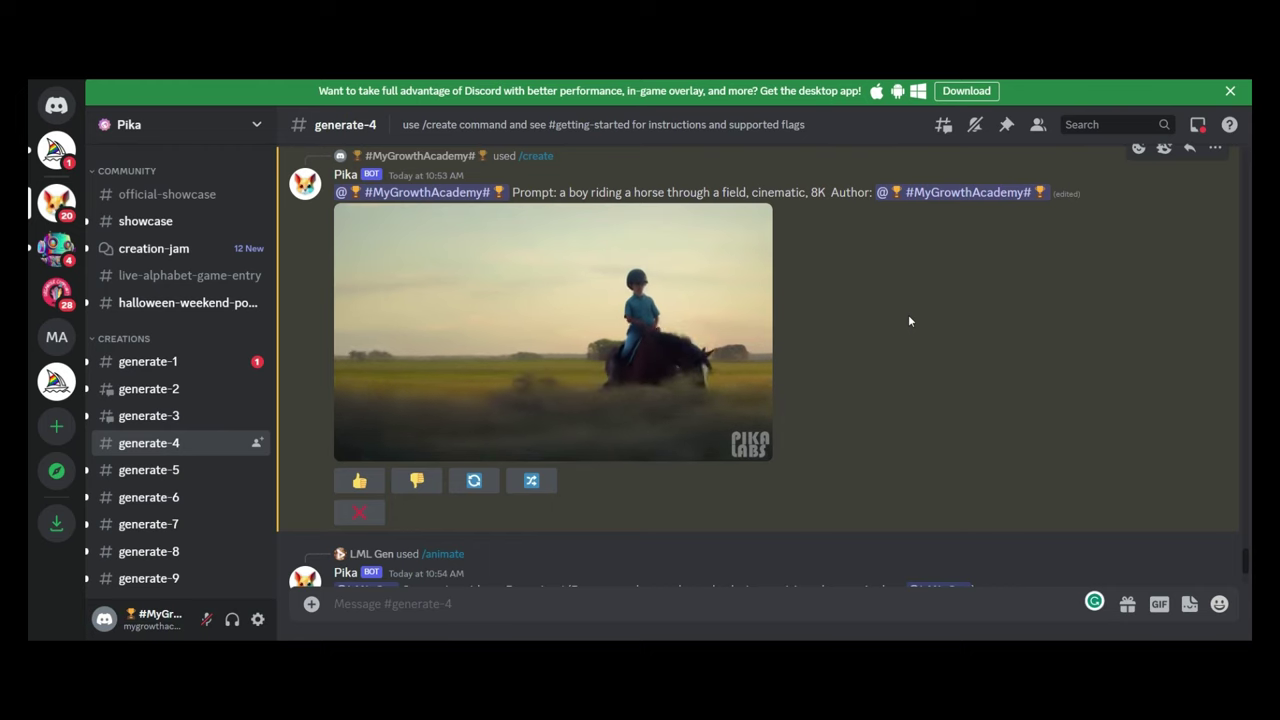
{"action": "type", "text": "/cre"}
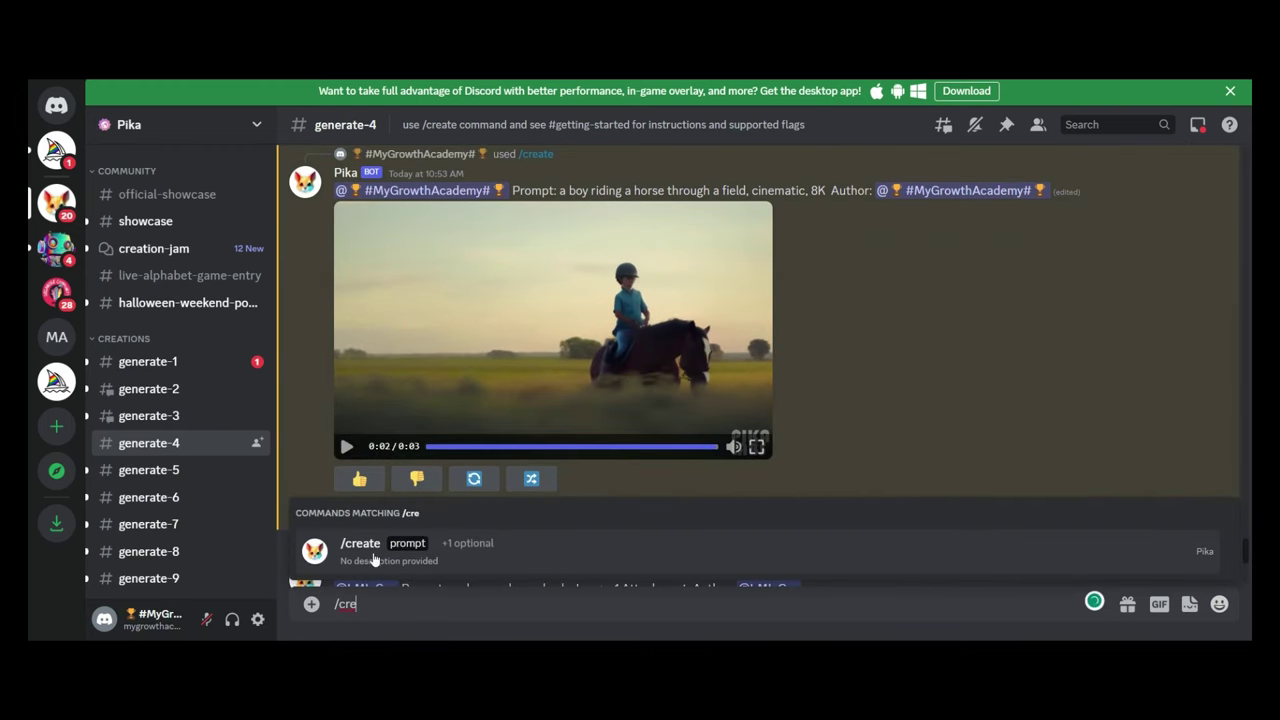
- Generate 'a boy riding a horse through a field; -gs20 ; -ar 16:9 ; -motion 3' with /create and play it
{"action": "left_click", "coordinate": [373, 559]}
{"action": "type", "text": "a boy riding a"}
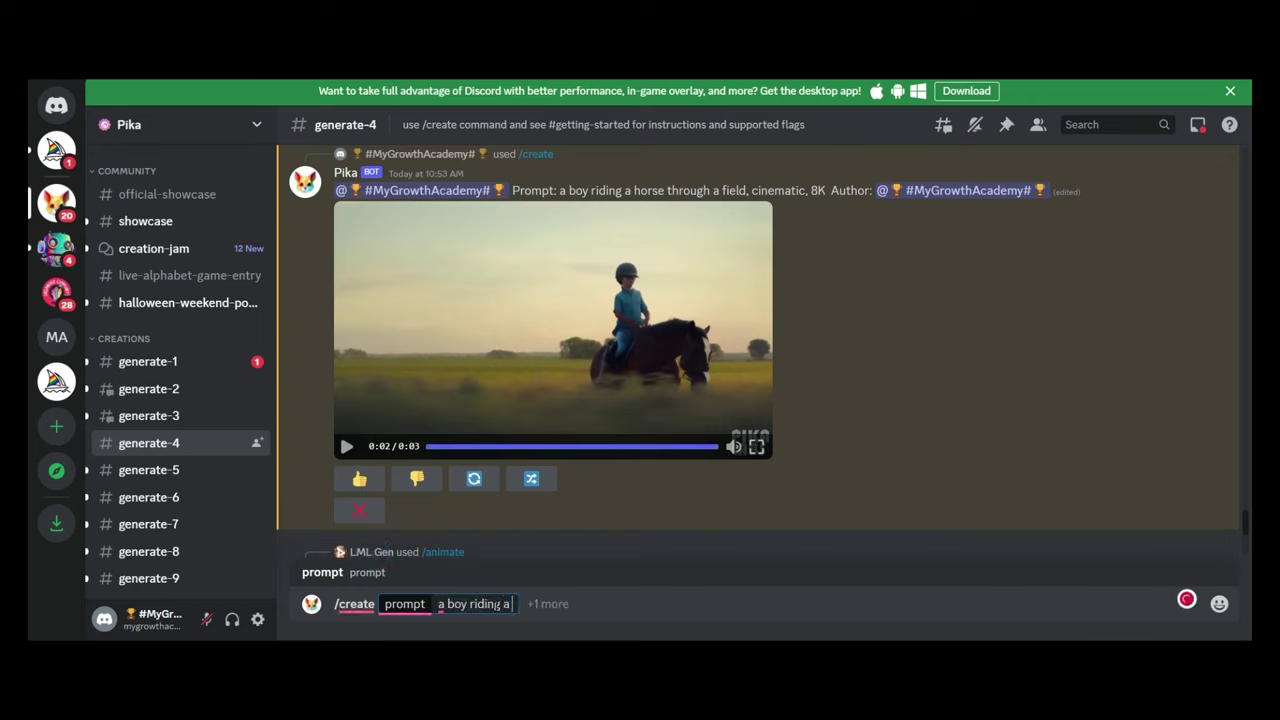
{"action": "type", "text": " horse through a field; -gs"}
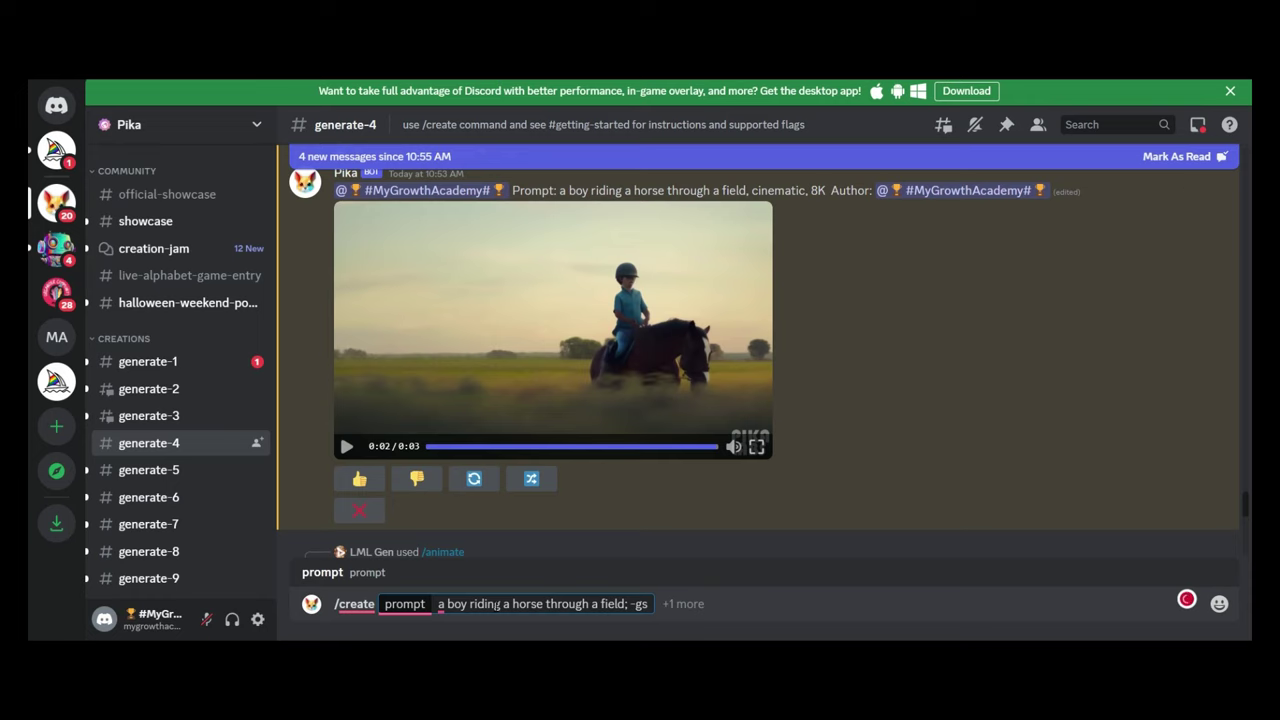
{"action": "type", "text": "20 ; ar"}
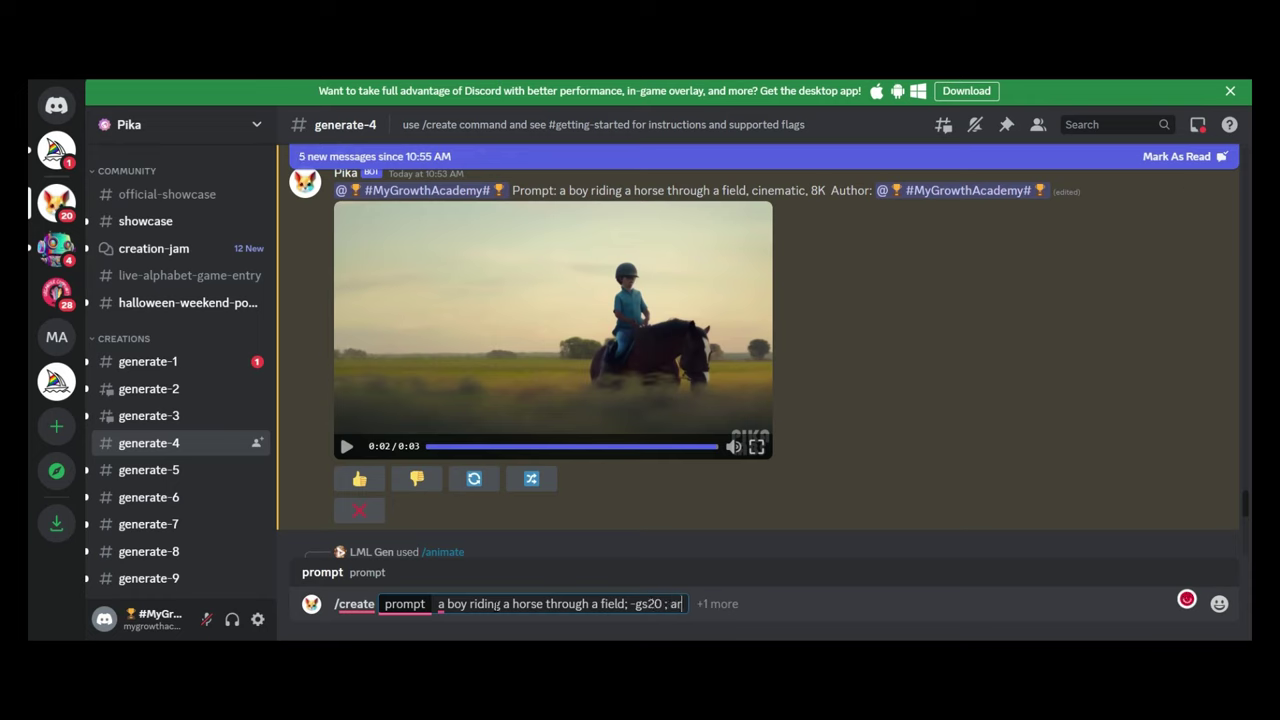
{"action": "type", "text": " -ar 16:9"}
{"action": "left_click", "coordinate": [673, 604]}
{"action": "type", "text": "-"}
{"action": "key", "text": "End"}
{"action": "type", "text": "; -motion"}
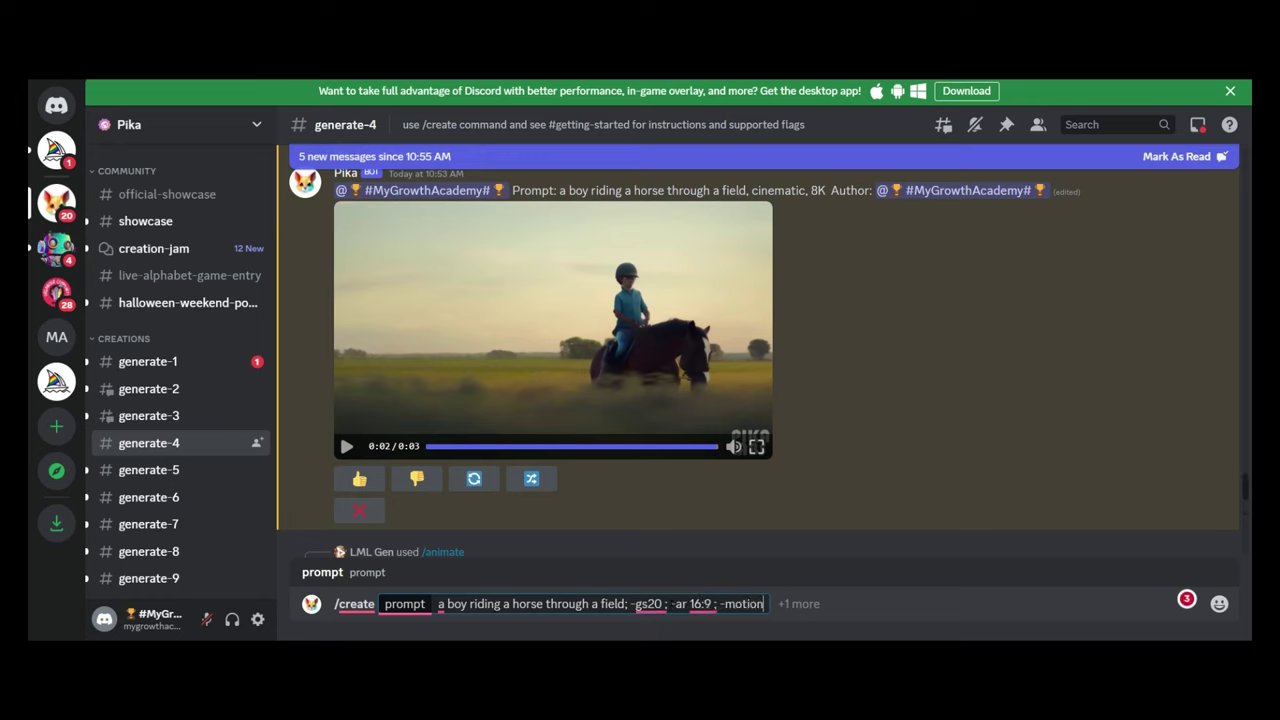
{"action": "type", "text": "3"}
{"action": "key", "text": "BackSpace"}
{"action": "type", "text": "3"}
{"action": "key", "text": "Return"}
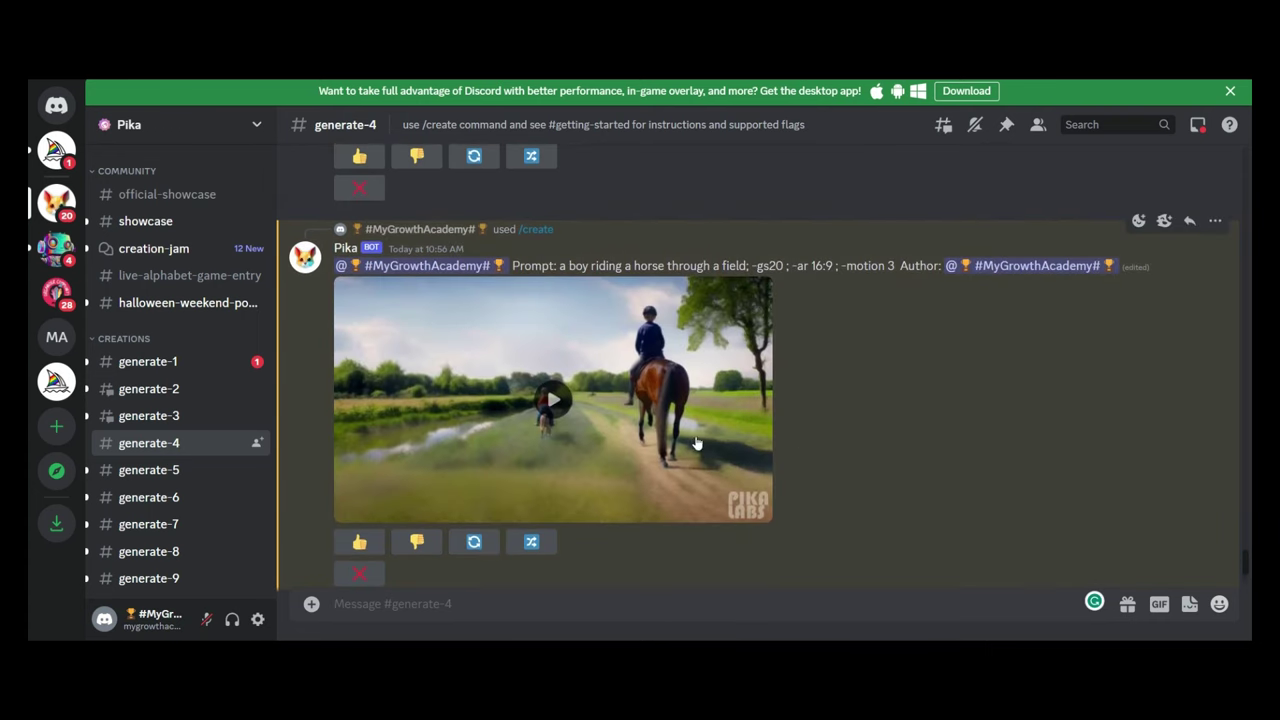
{"action": "left_click", "coordinate": [553, 400]}
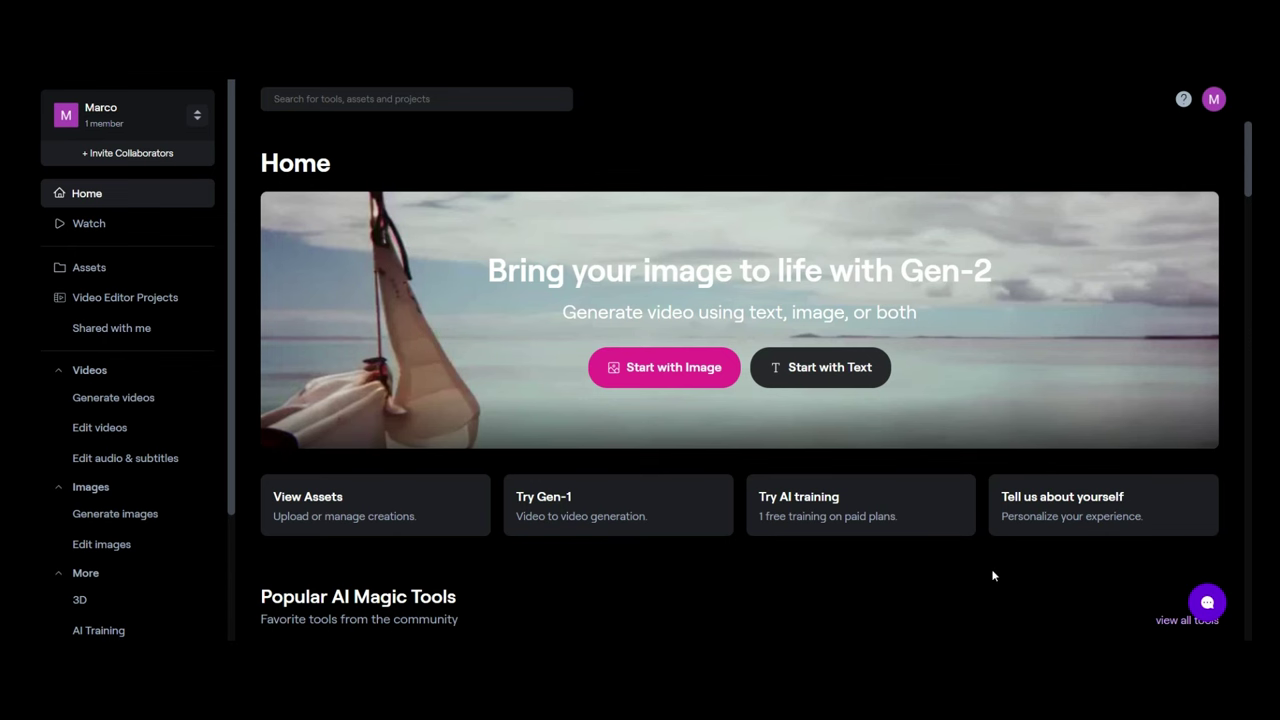
- In Gen-2's Text/Image to Video, switch to text mode and enter 'a boy riding a horse through a field'
{"action": "scroll", "coordinate": [991, 571], "scroll_direction": "down", "scroll_amount": 3}
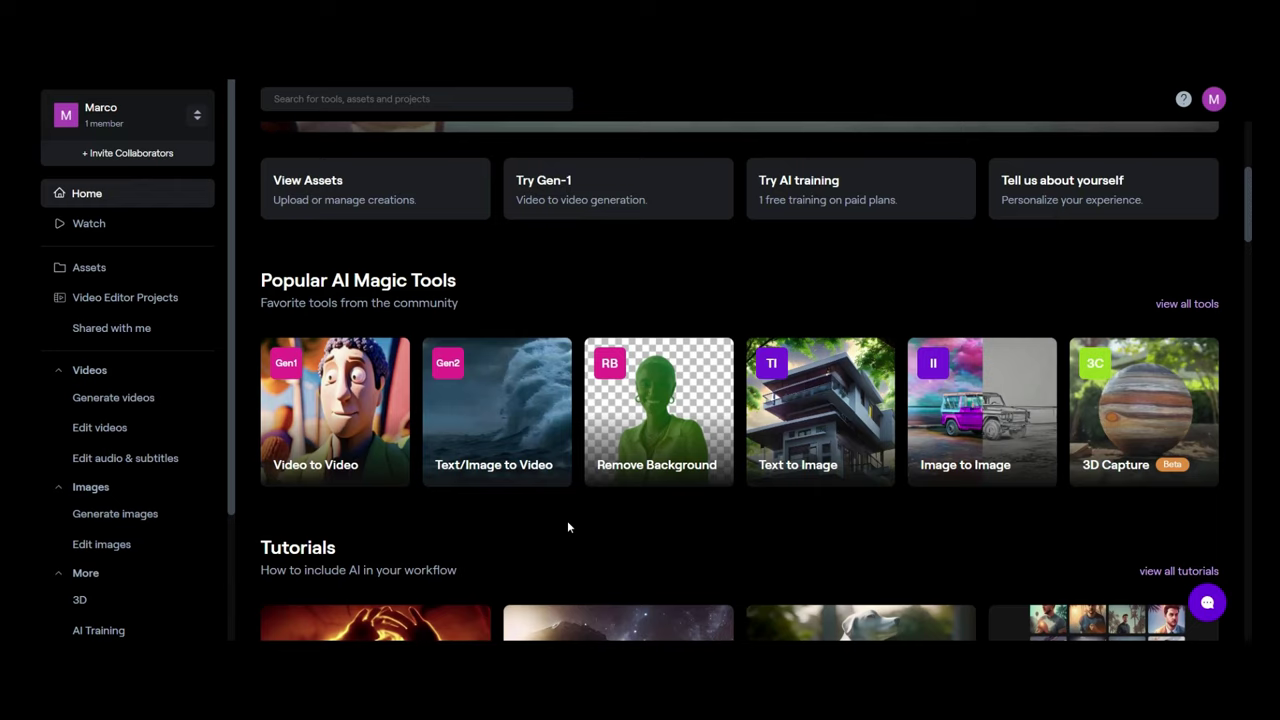
{"action": "scroll", "coordinate": [568, 526], "scroll_direction": "down", "scroll_amount": 4}
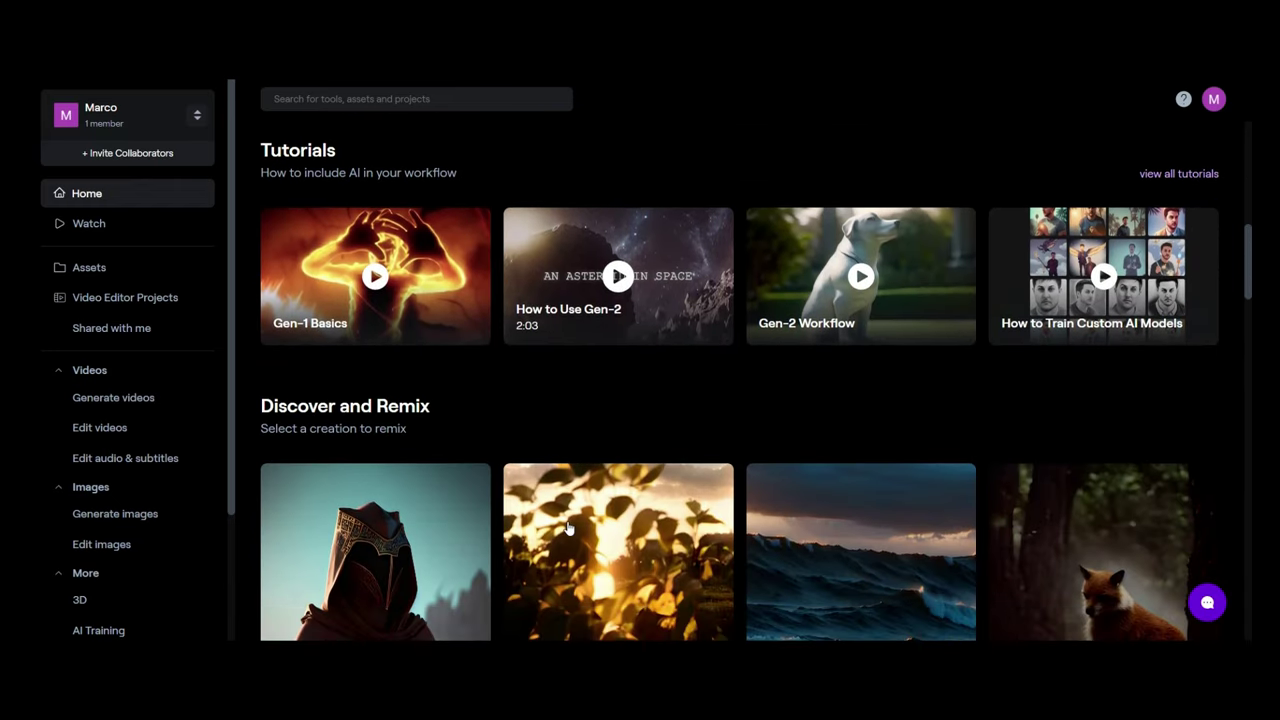
{"action": "scroll", "coordinate": [567, 527], "scroll_direction": "up", "scroll_amount": 4}
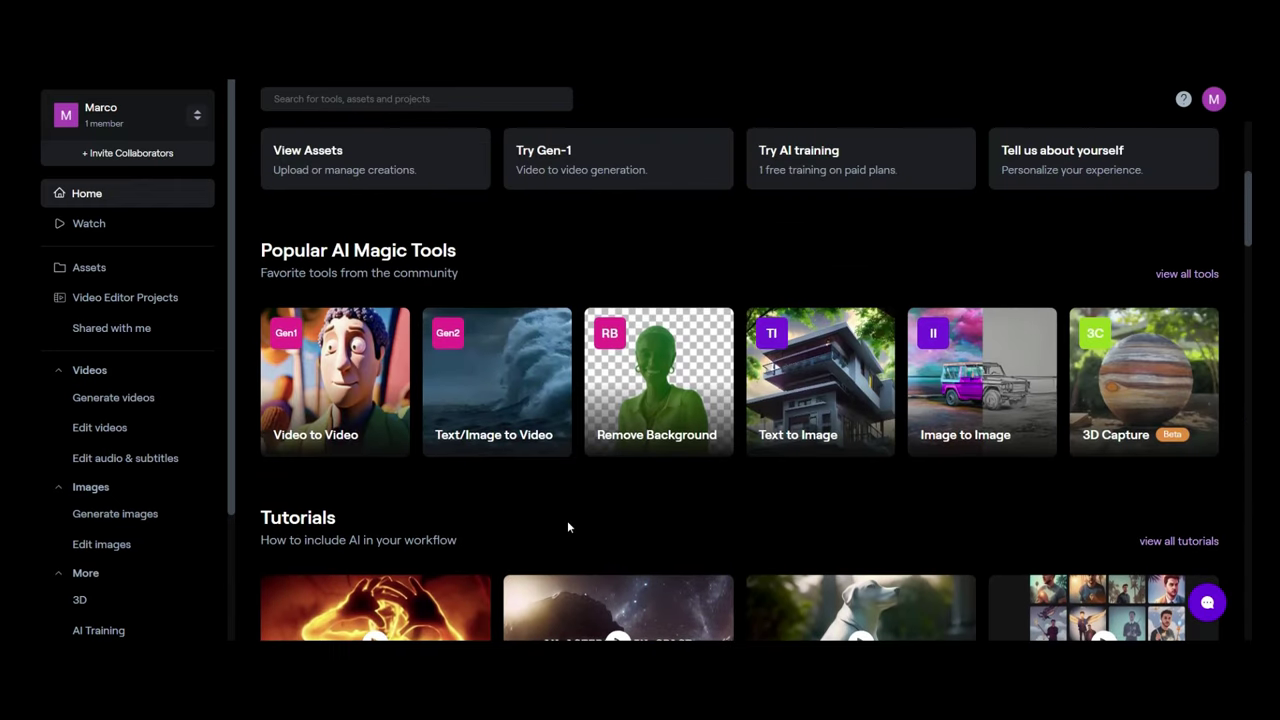
{"action": "left_click", "coordinate": [487, 373]}
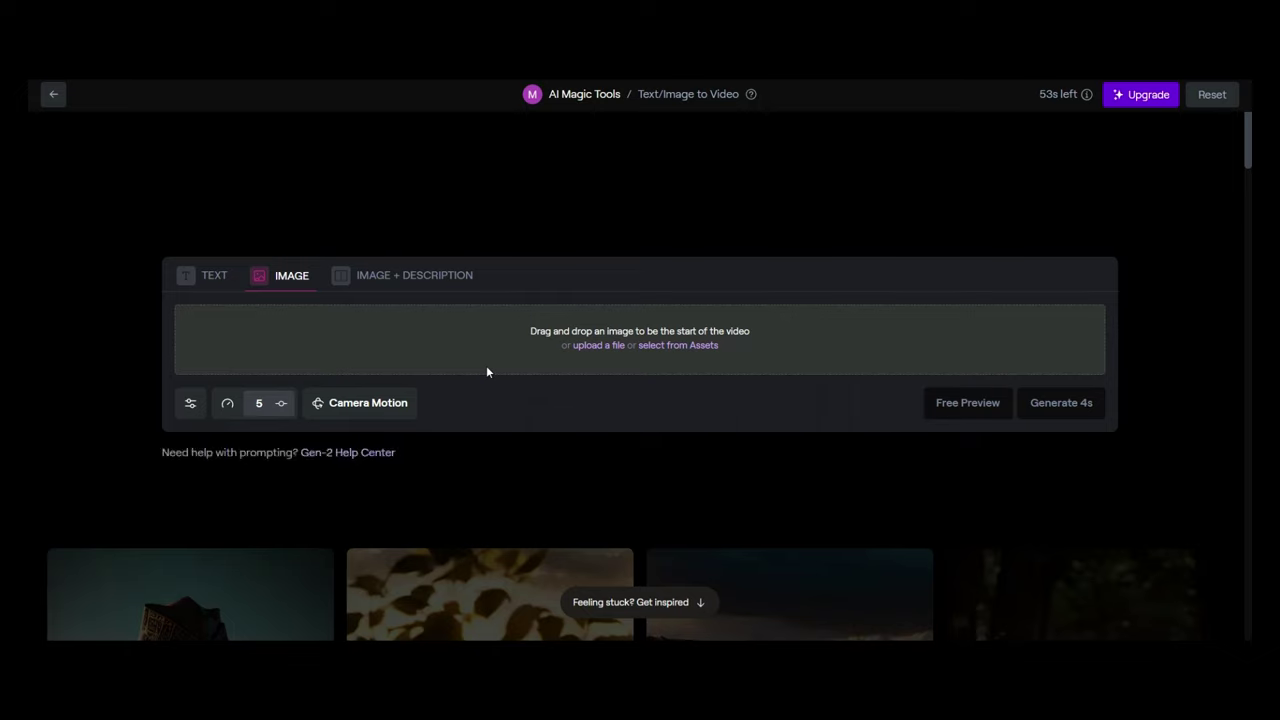
{"action": "left_click", "coordinate": [206, 275]}
{"action": "type", "text": "a boy rid"}
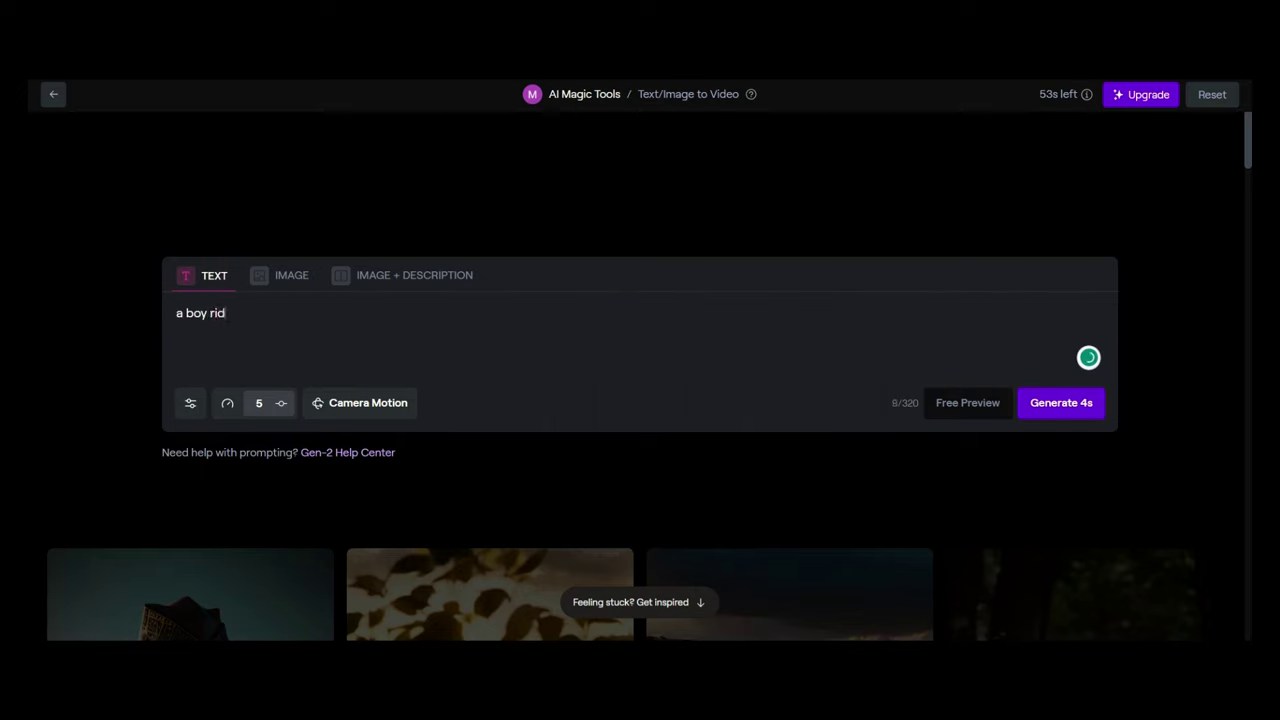
{"action": "type", "text": "ing a horse through a field"}
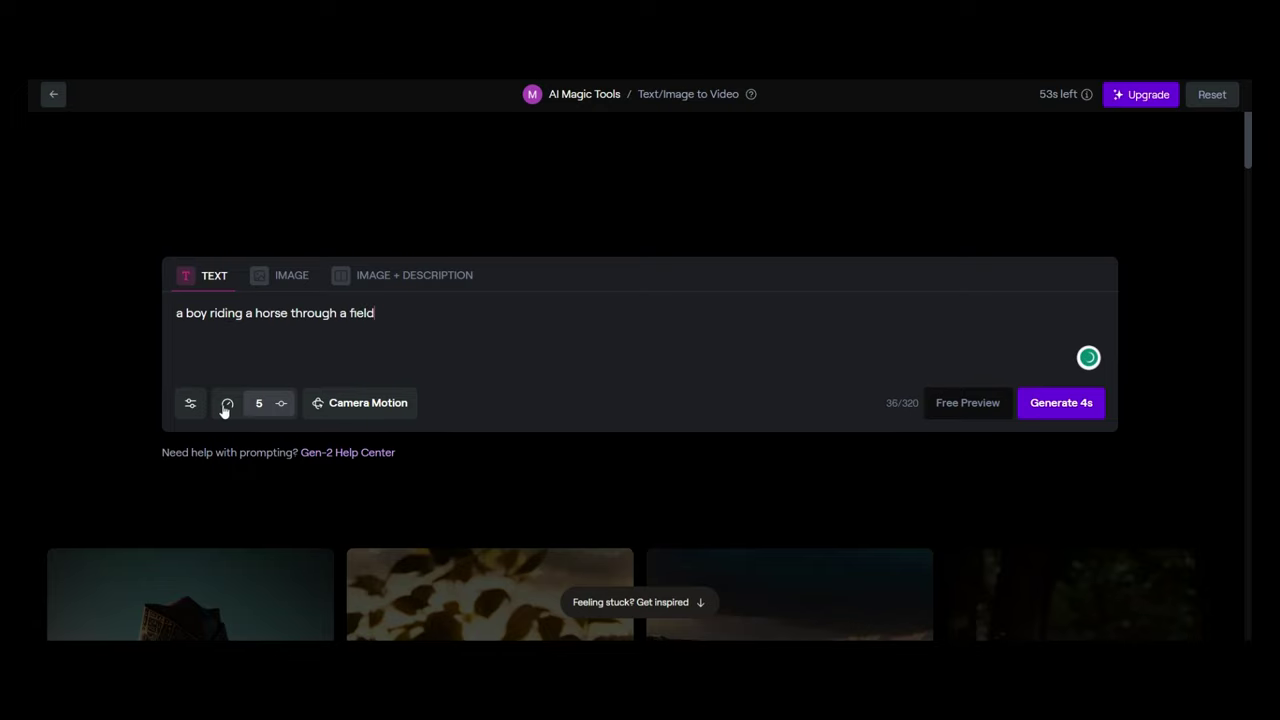
- Save a horizontal right camera pan and request a 4-second generation
{"action": "left_click", "coordinate": [189, 405]}
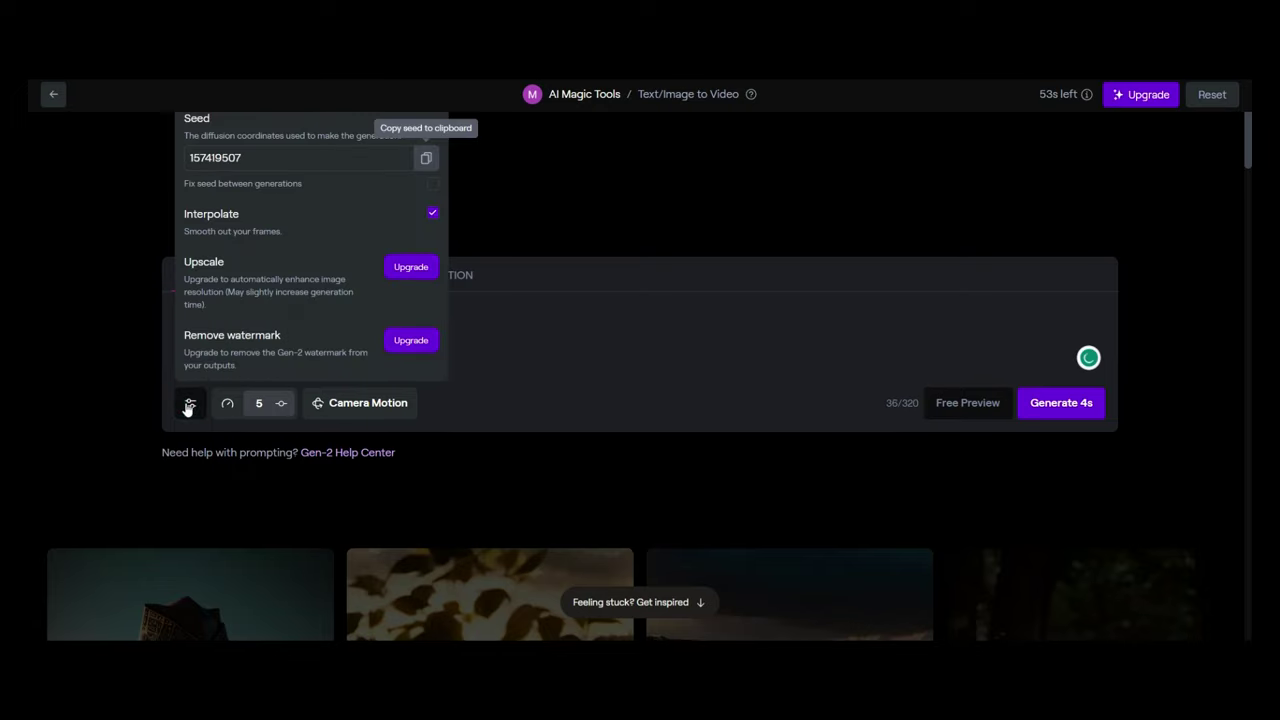
{"action": "left_click", "coordinate": [228, 403]}
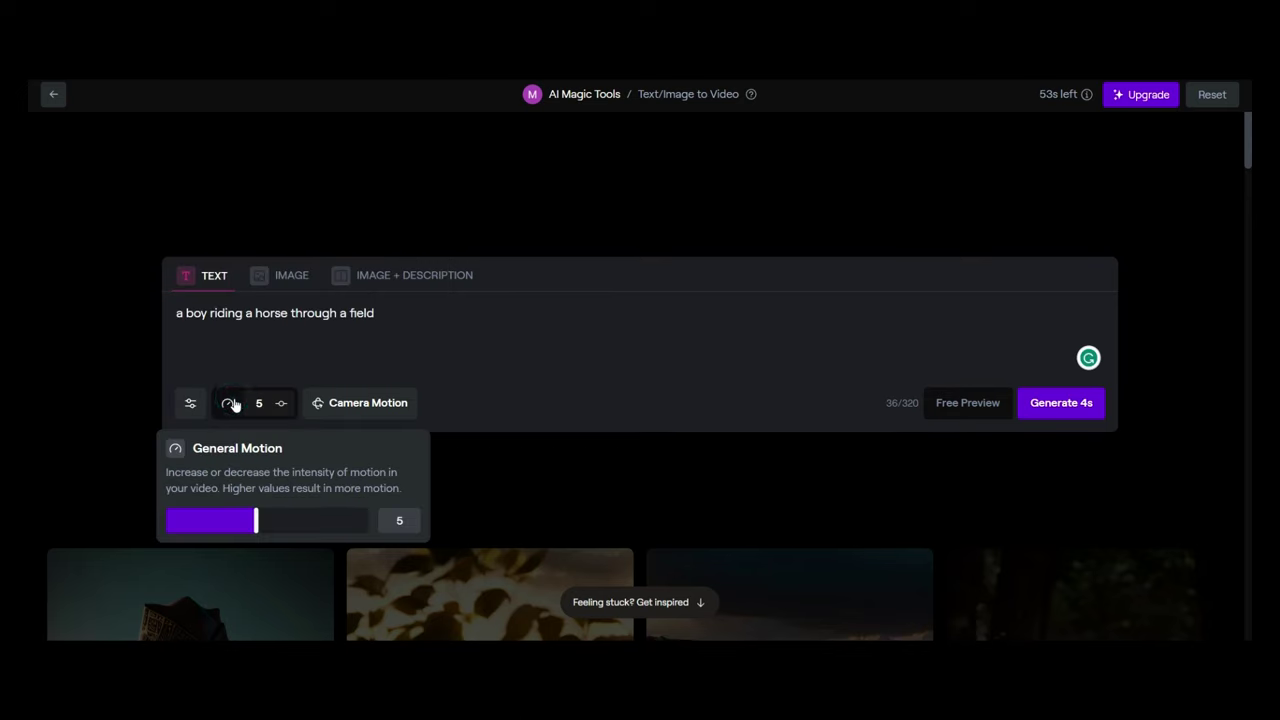
{"action": "left_click", "coordinate": [351, 408]}
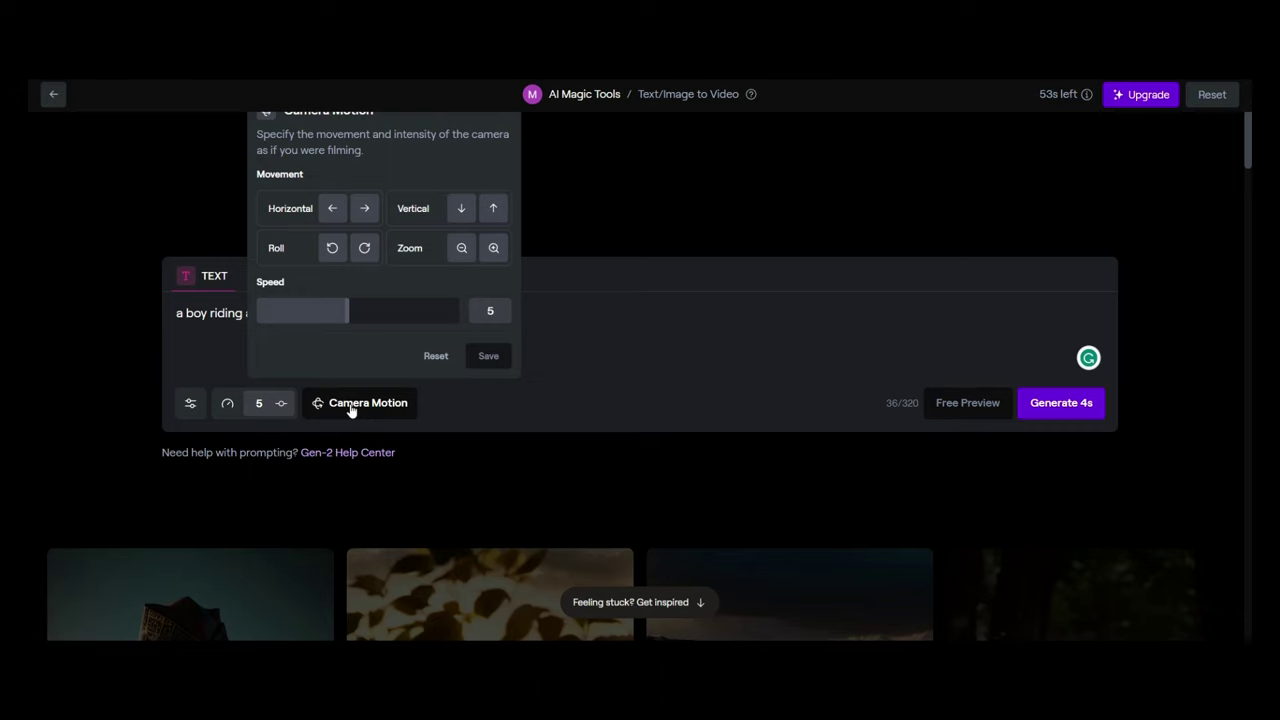
{"action": "left_click", "coordinate": [364, 208]}
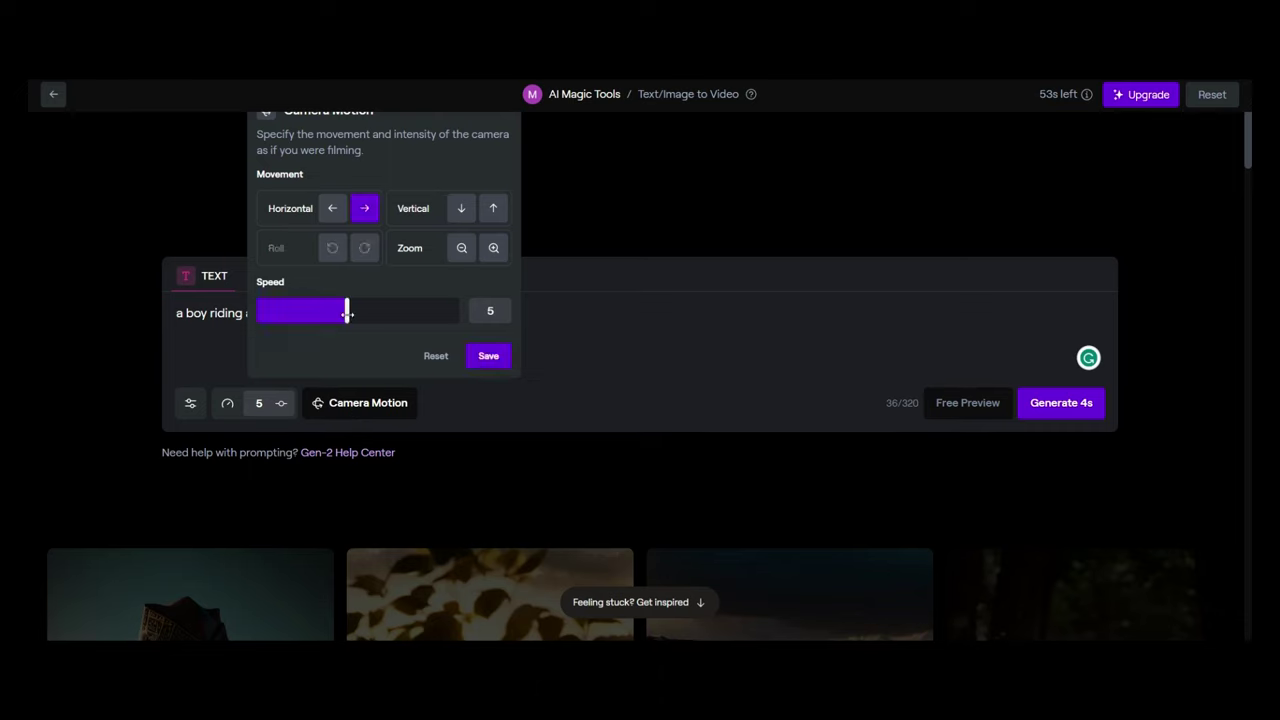
{"action": "left_click", "coordinate": [490, 357]}
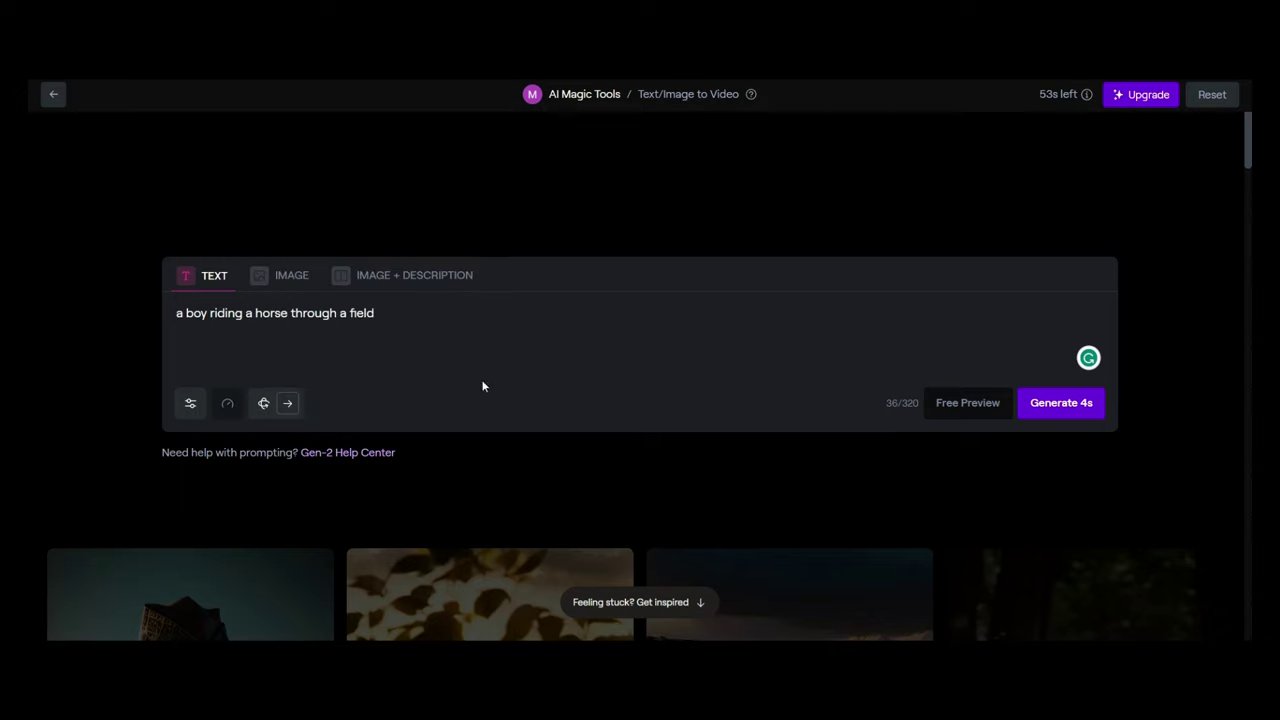
{"action": "left_click", "coordinate": [1063, 410]}
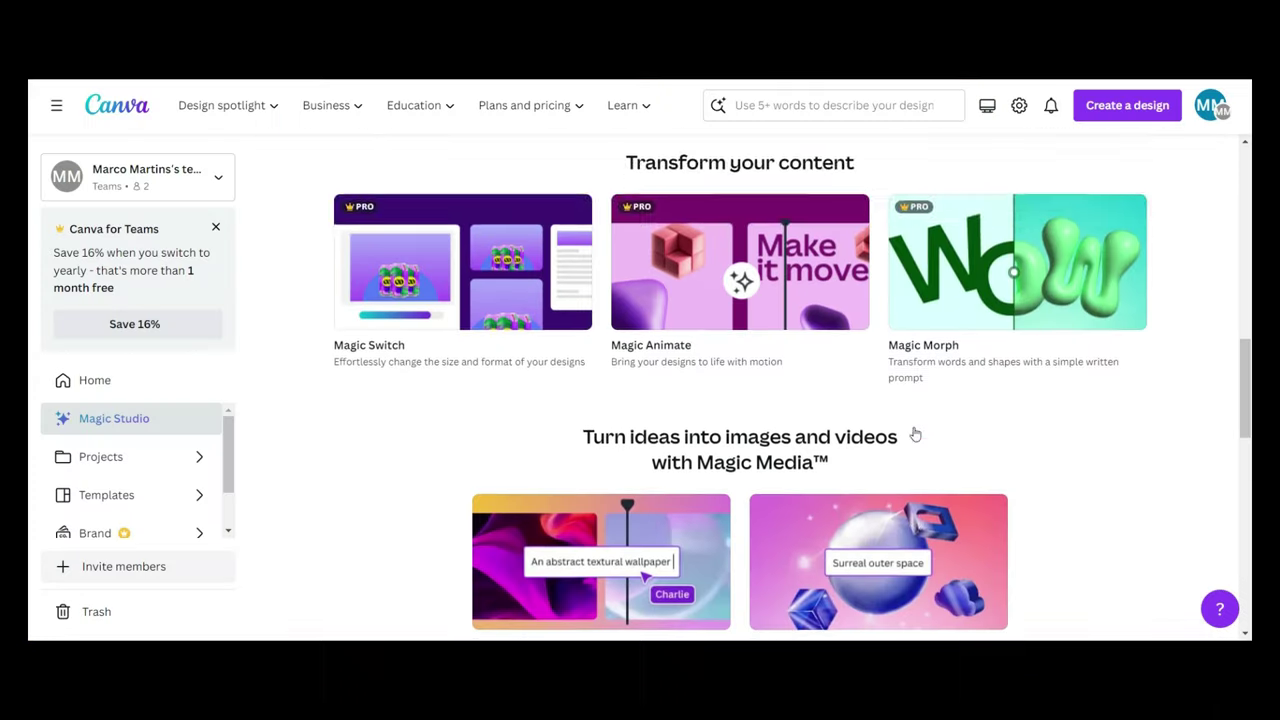
- Open Magic Media in a new video design and generate 'a boy riding a horse through a field'
{"action": "scroll", "coordinate": [914, 433], "scroll_direction": "down", "scroll_amount": 3}
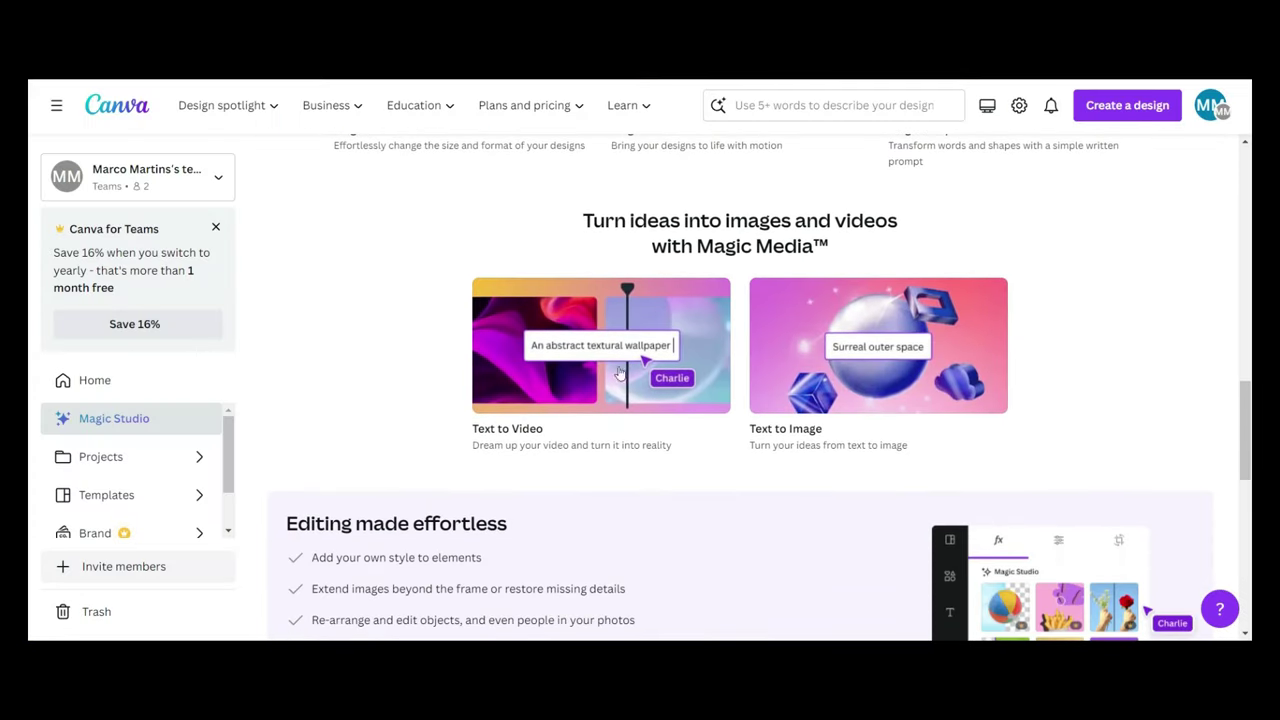
{"action": "left_click", "coordinate": [858, 337]}
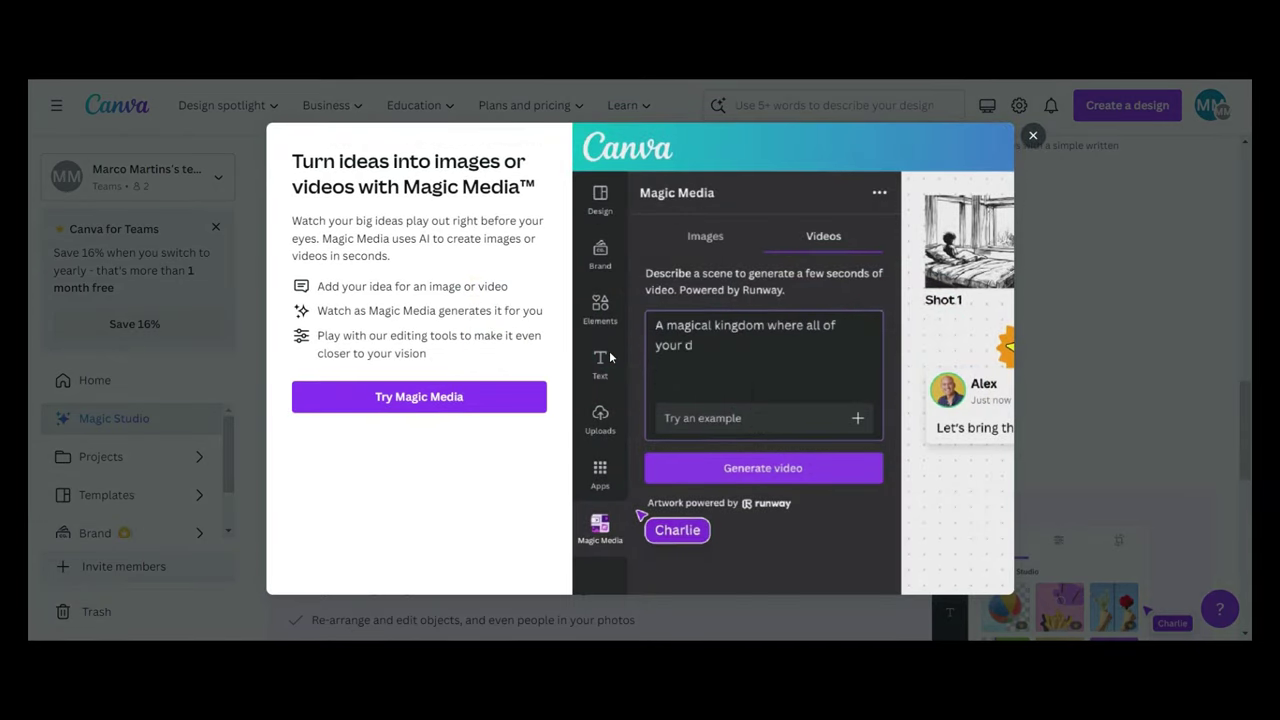
{"action": "left_click", "coordinate": [395, 398]}
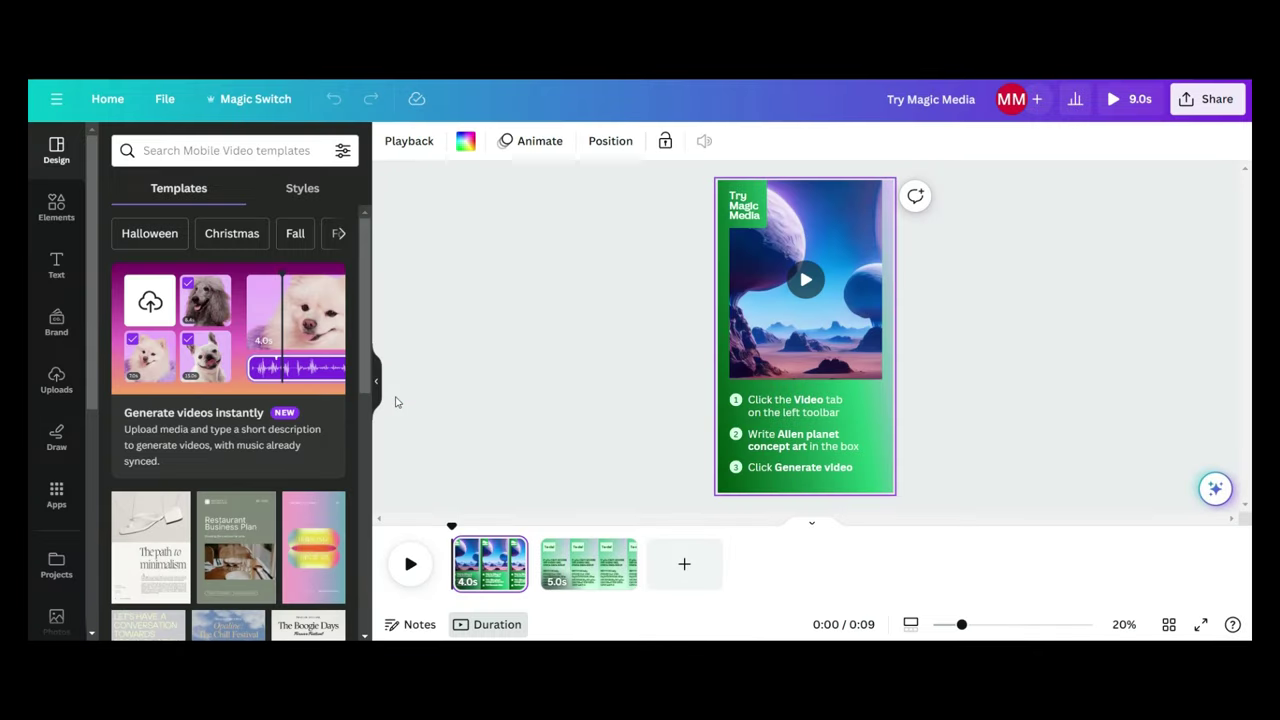
{"action": "left_click", "coordinate": [181, 314]}
{"action": "type", "text": "a boy riding a horse through a field"}
{"action": "key", "text": "Return"}
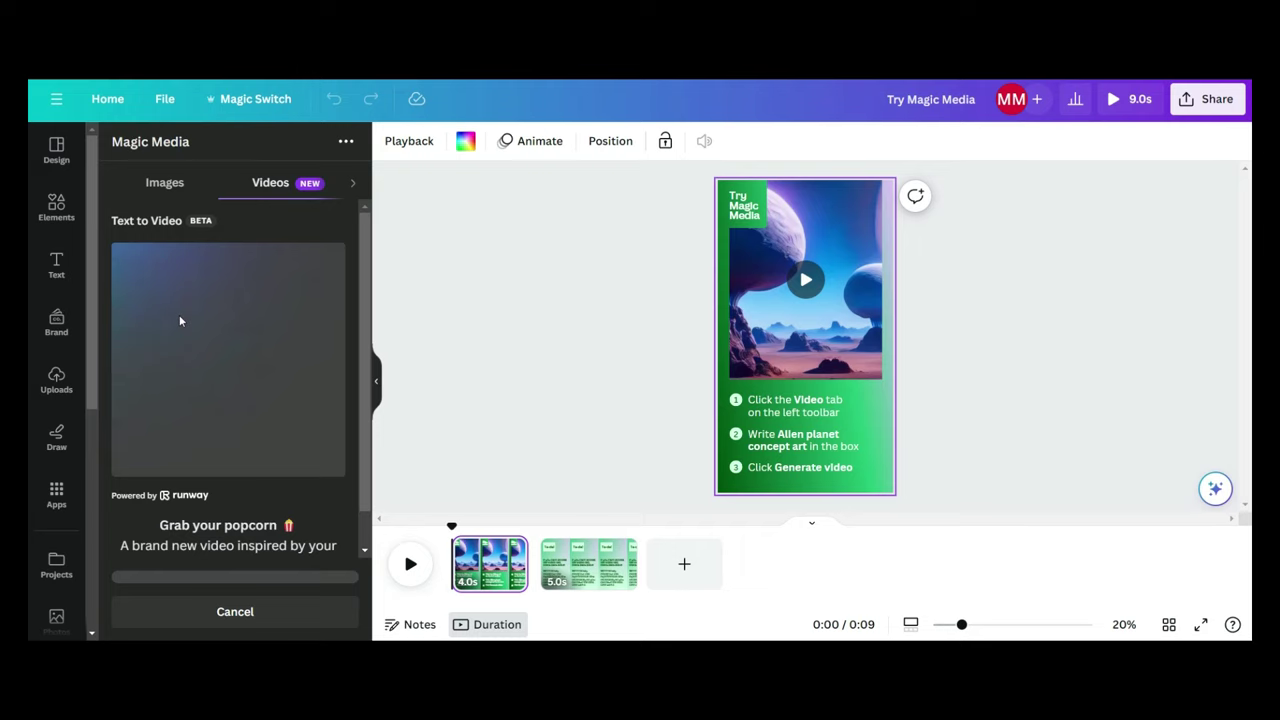
- Clear the second page and drag the generated horse clip onto it
{"action": "left_click", "coordinate": [588, 563]}
{"action": "key", "text": "ctrl+a"}
{"action": "key", "text": "Delete"}
{"action": "right_click", "coordinate": [631, 258]}
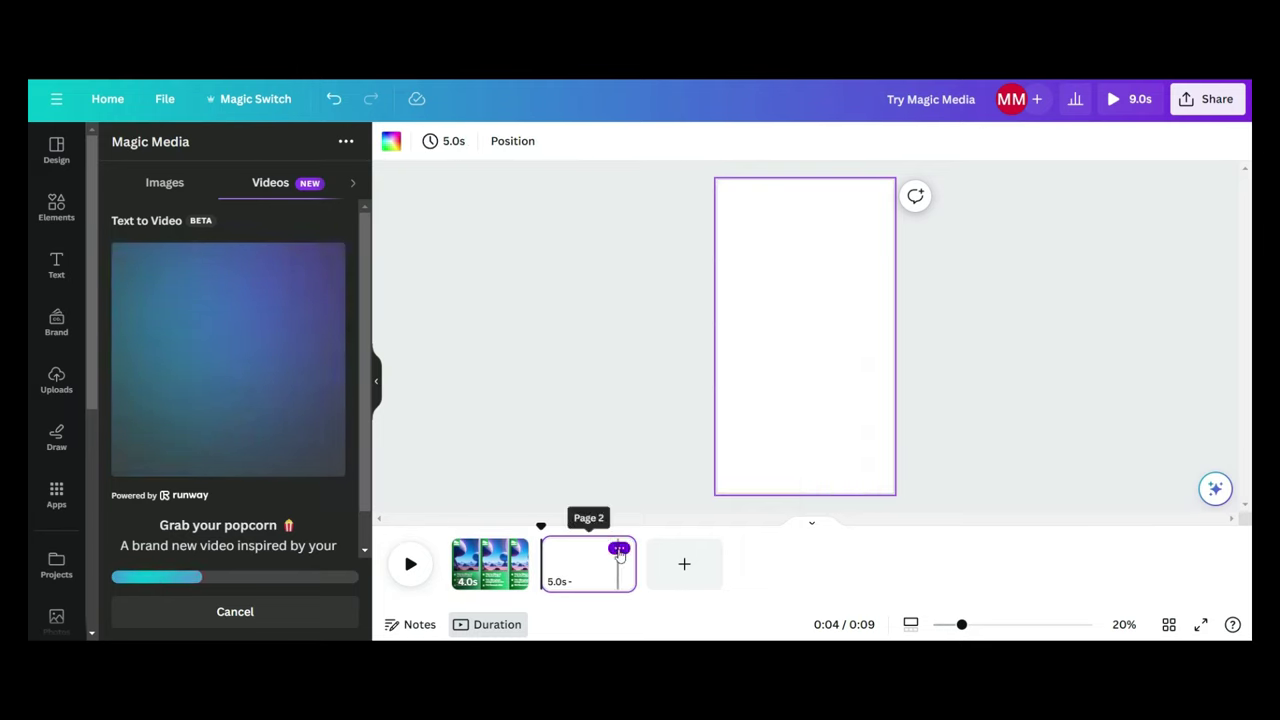
{"action": "left_click", "coordinate": [554, 371]}
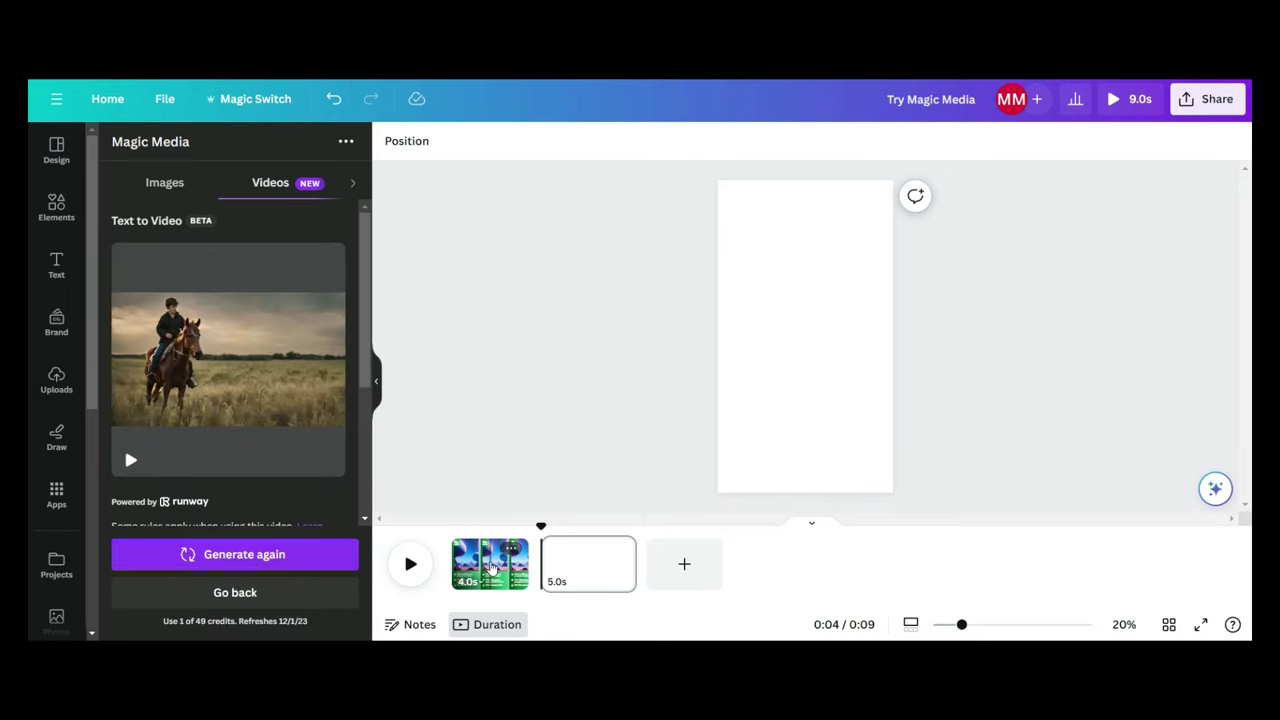
{"action": "mouse_move", "coordinate": [300, 505]}
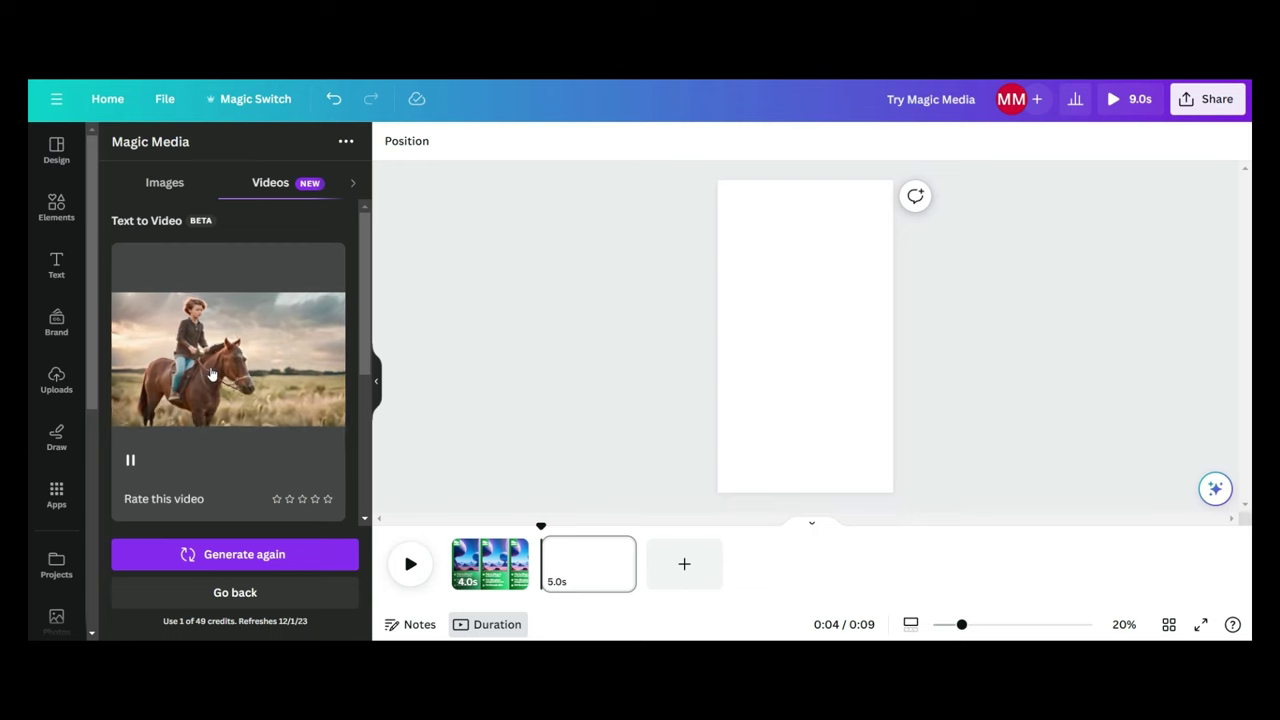
{"action": "left_click_drag", "start_coordinate": [229, 382], "coordinate": [571, 574]}
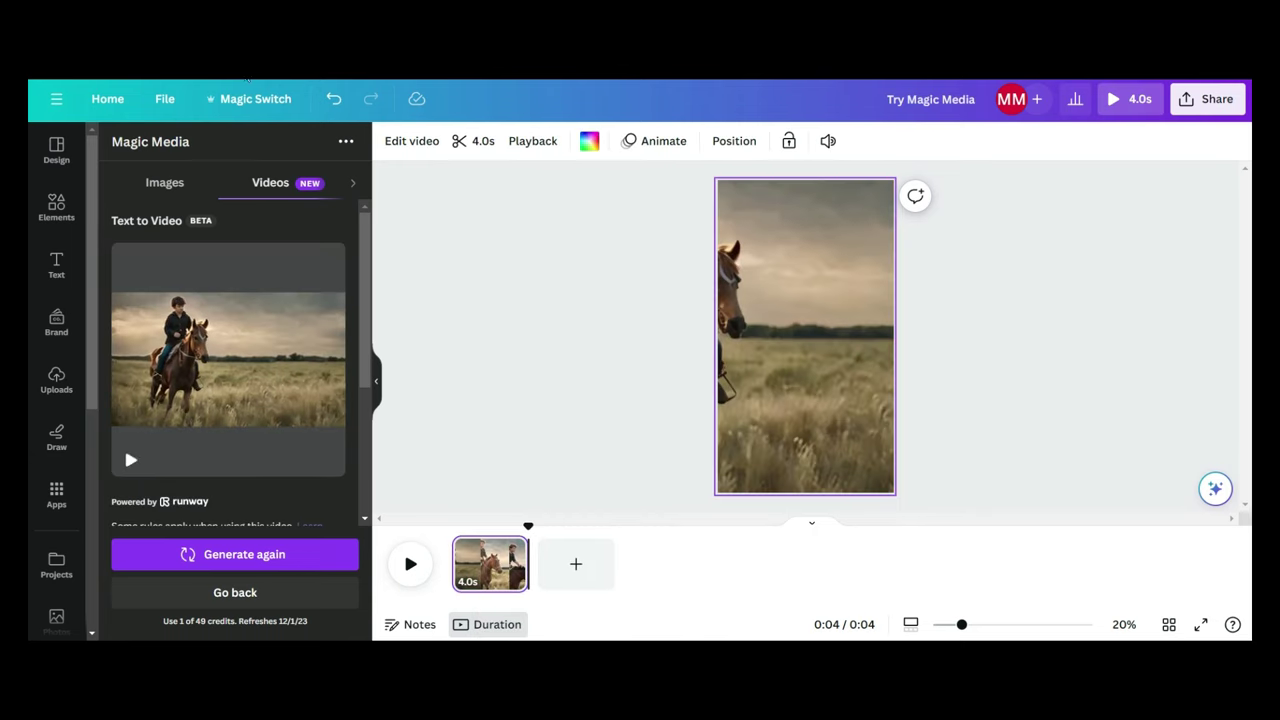
{"action": "left_click", "coordinate": [251, 99]}
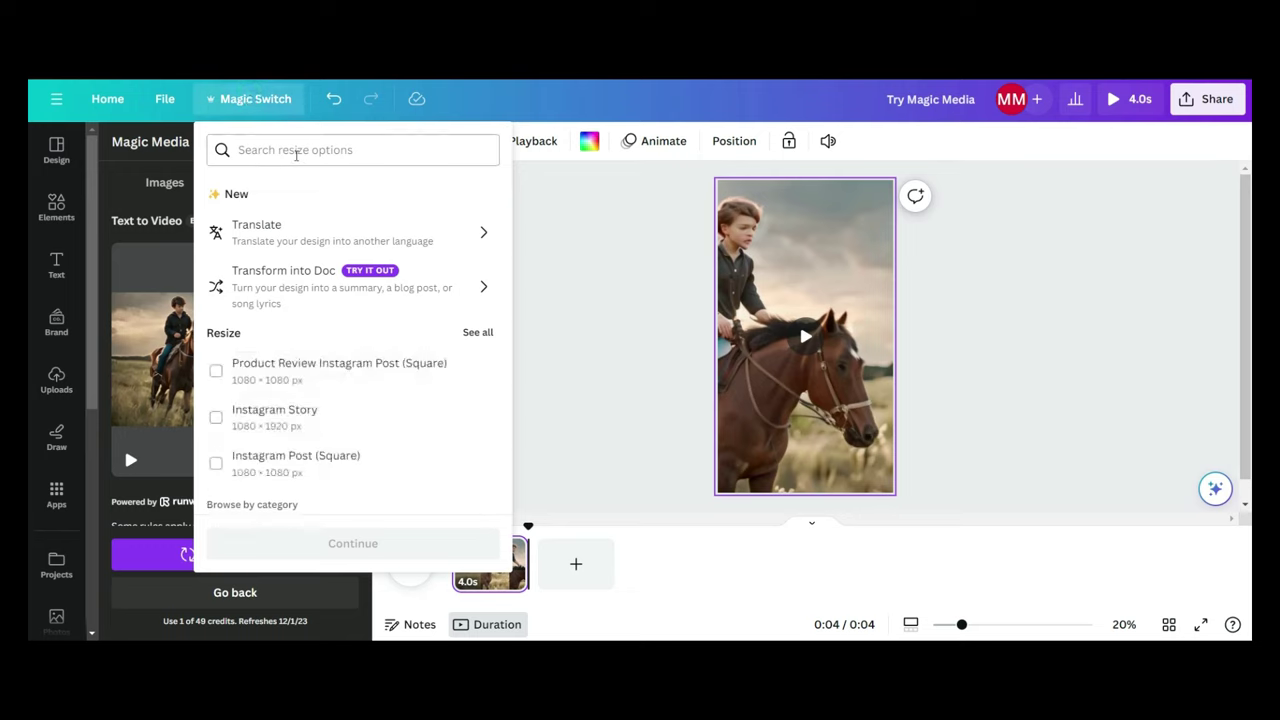
- Resize the current design in place to Presentation (16:9)
{"action": "left_click", "coordinate": [296, 150]}
{"action": "type", "text": "16"}
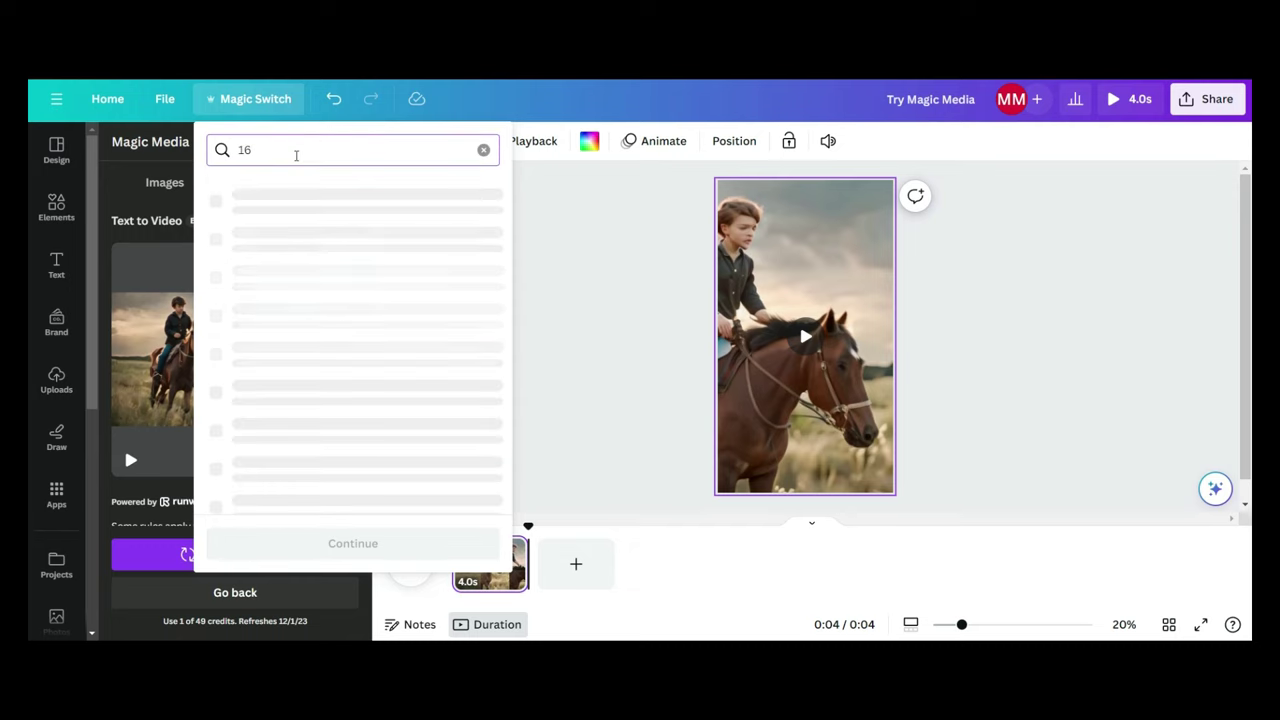
{"action": "type", "text": ":9"}
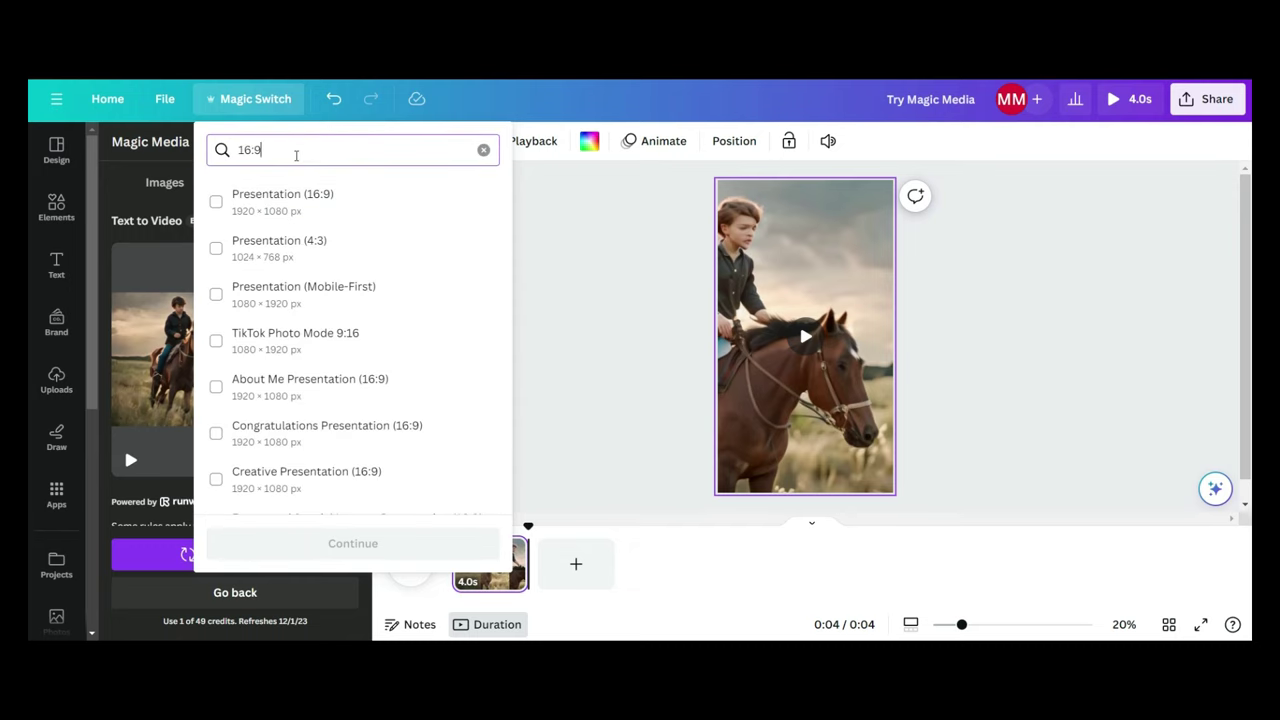
{"action": "left_click", "coordinate": [270, 205]}
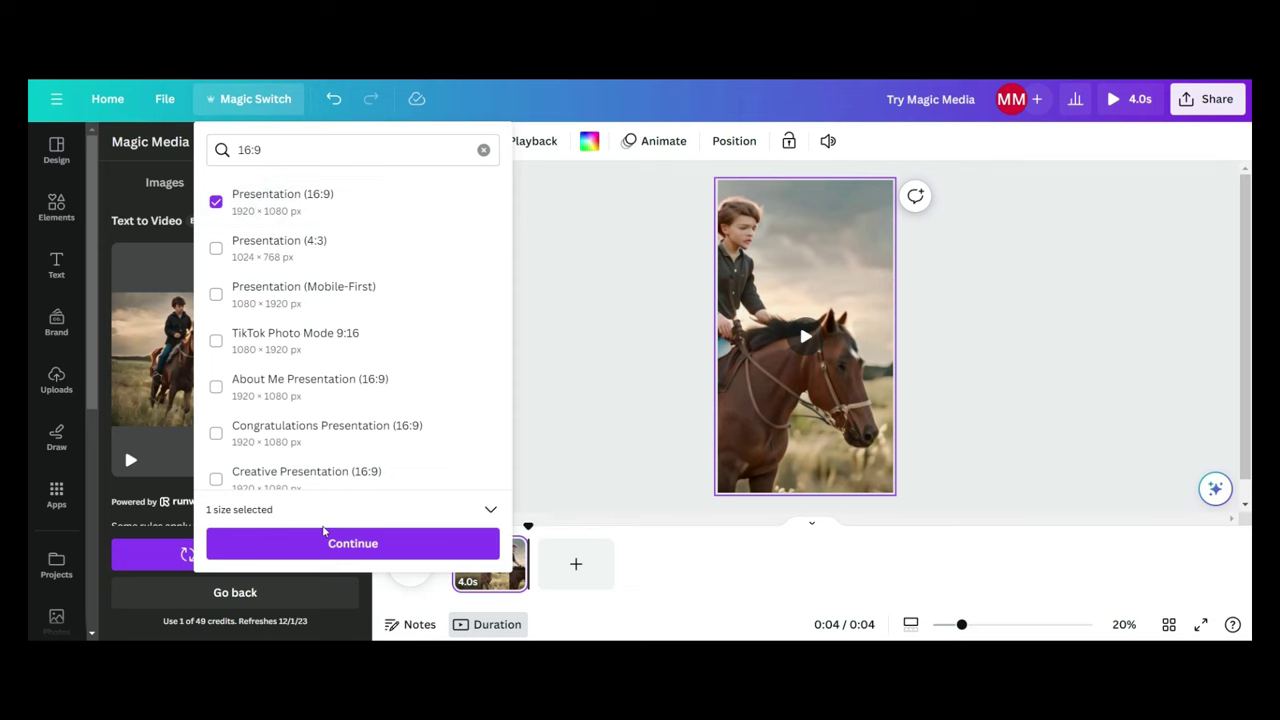
{"action": "left_click", "coordinate": [327, 535]}
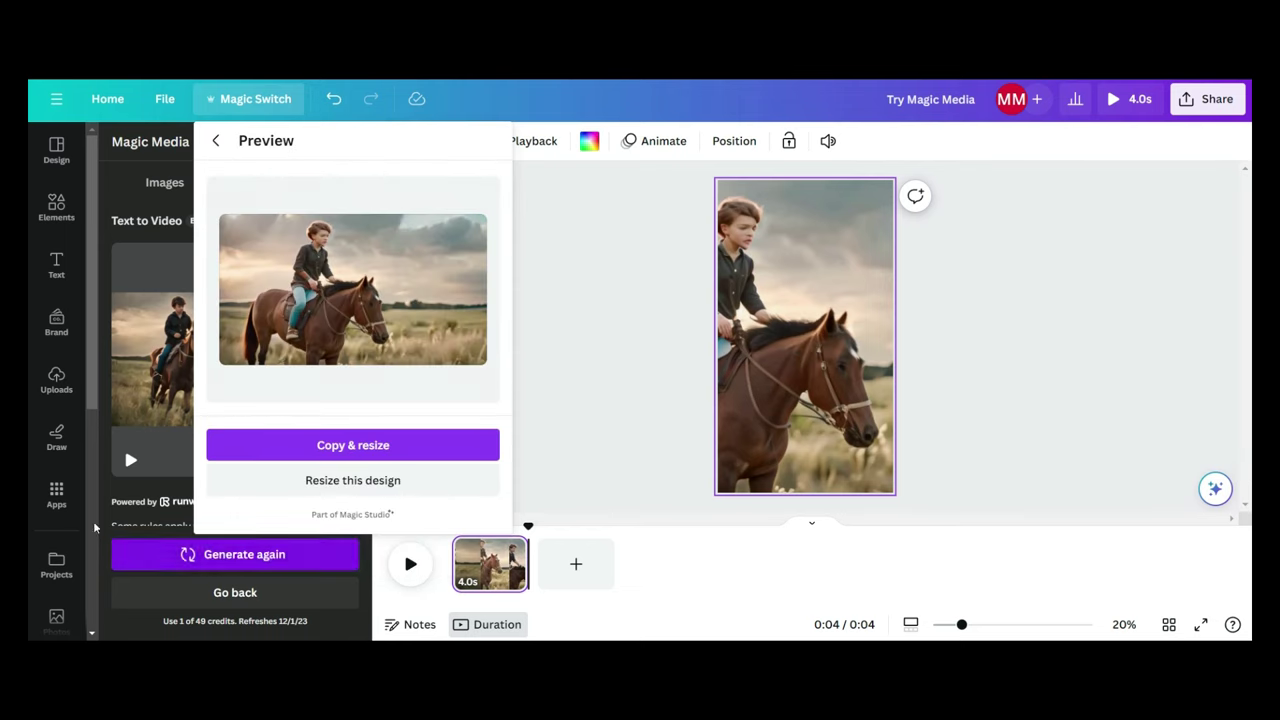
{"action": "left_click", "coordinate": [352, 480]}
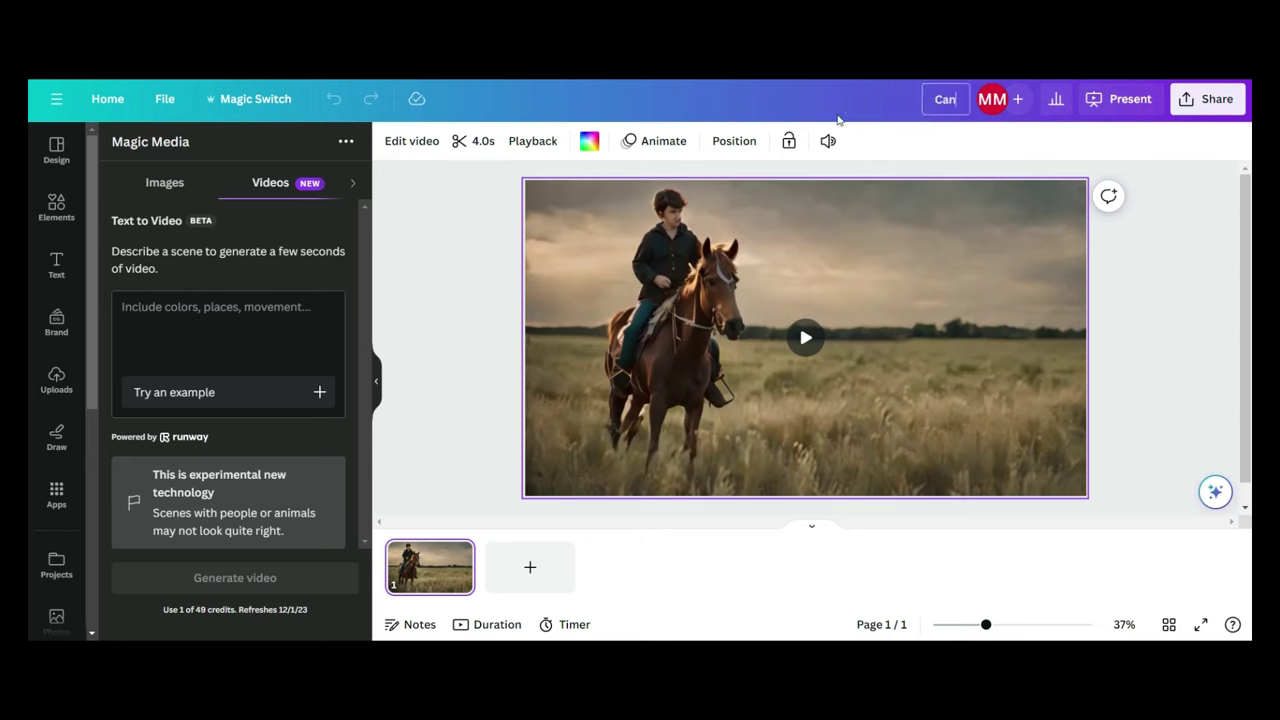
- Title the design 'Canva Boy Riding Horse' and bring up its Share > Download options
{"action": "type", "text": "Boy Riding Horse"}
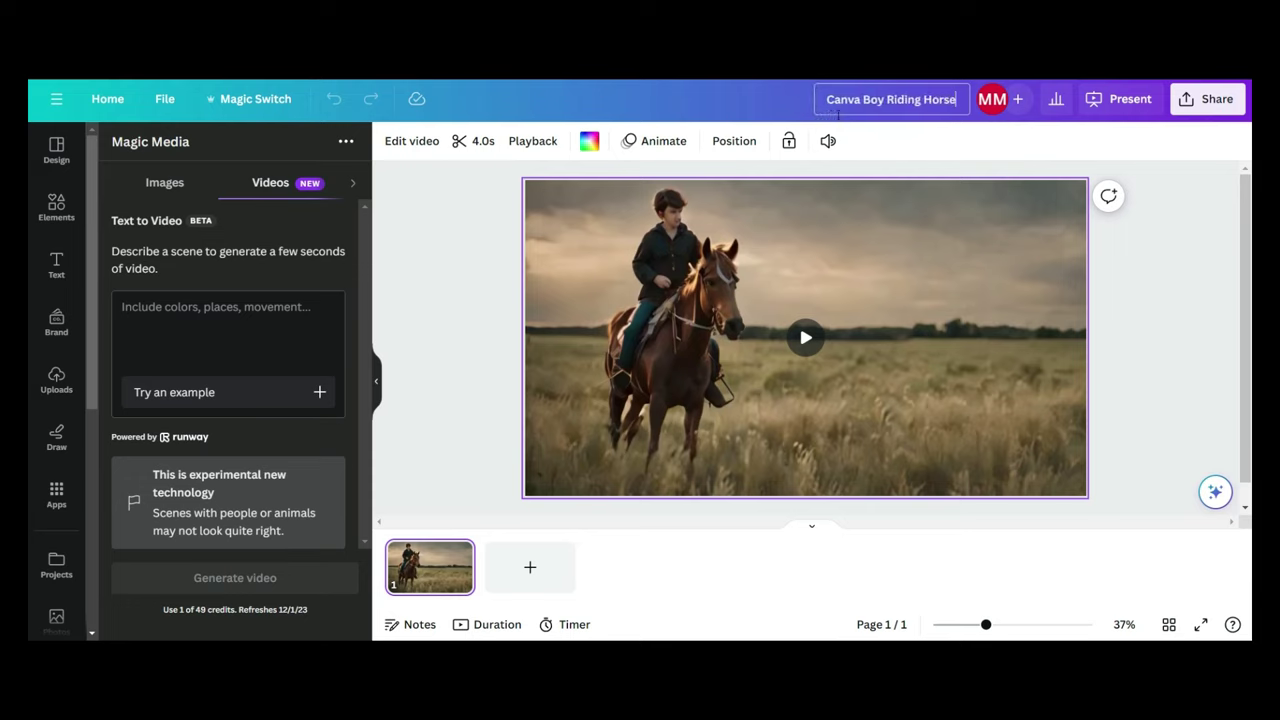
{"action": "left_click", "coordinate": [1208, 98]}
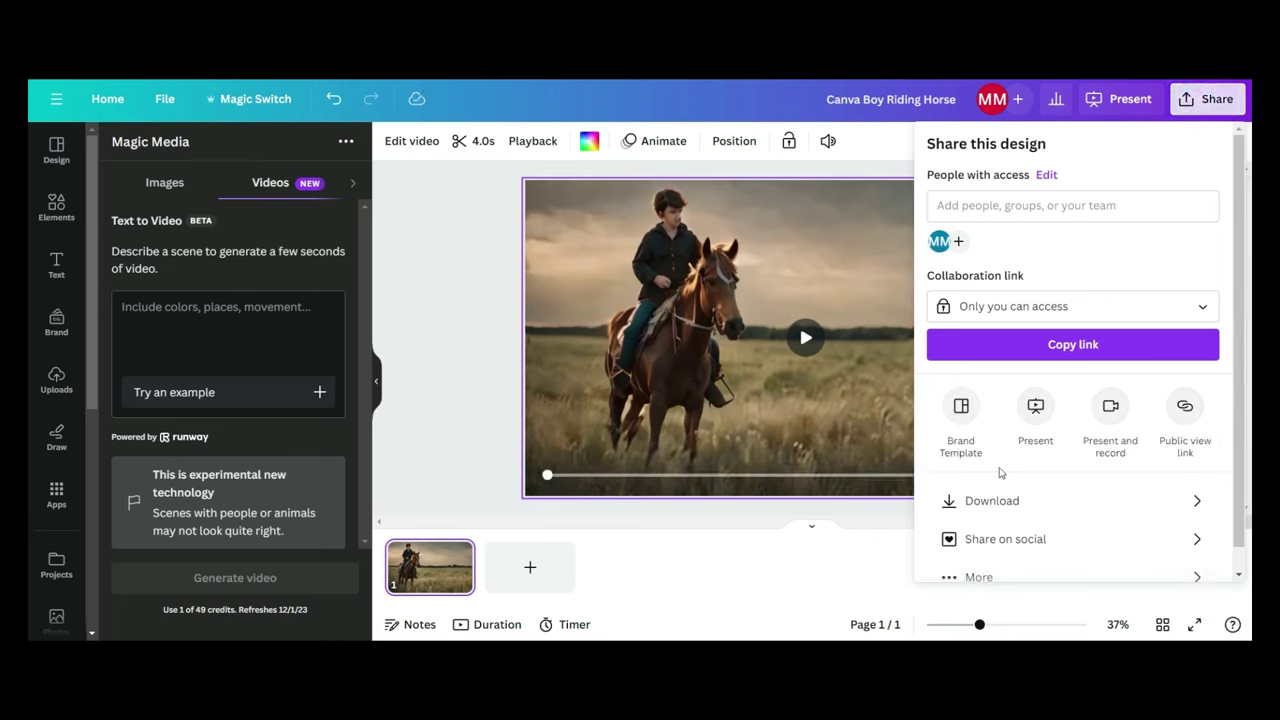
{"action": "left_click", "coordinate": [1056, 499]}
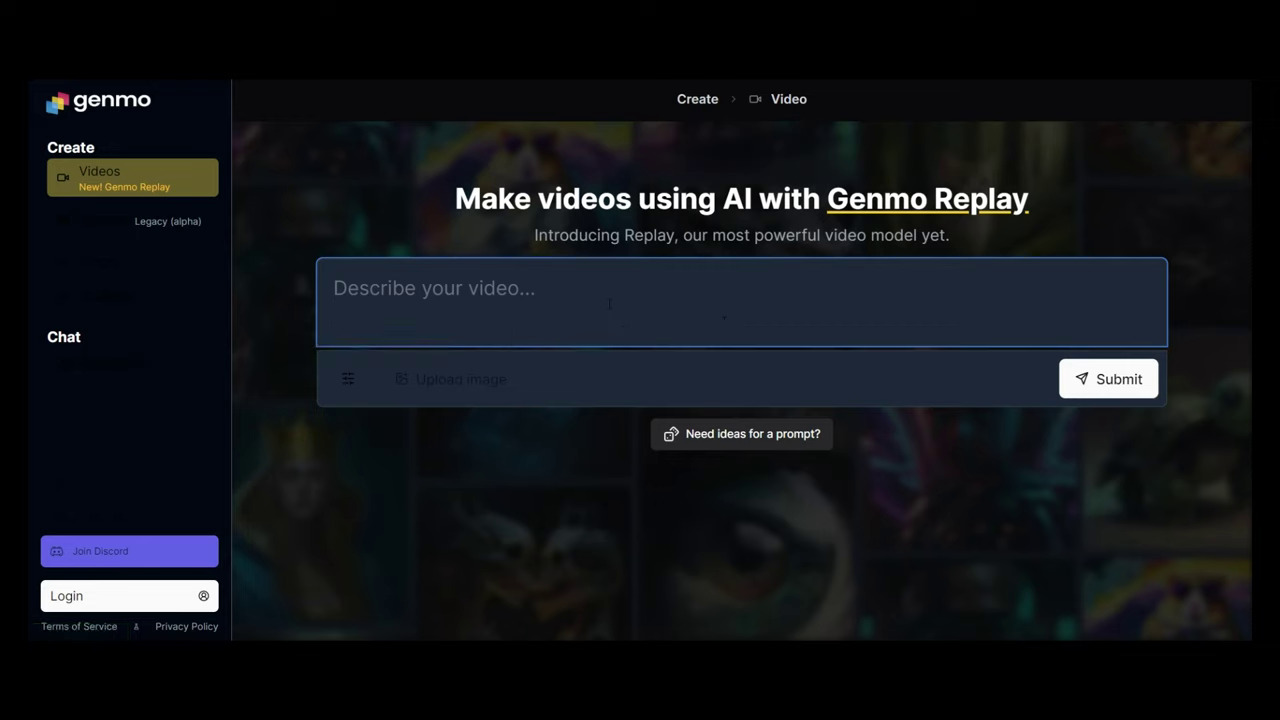
- Submit the Genmo prompt 'a boy riding a horse through a field'
{"action": "left_click", "coordinate": [423, 287]}
{"action": "type", "text": "a boy riding a horse through a field"}
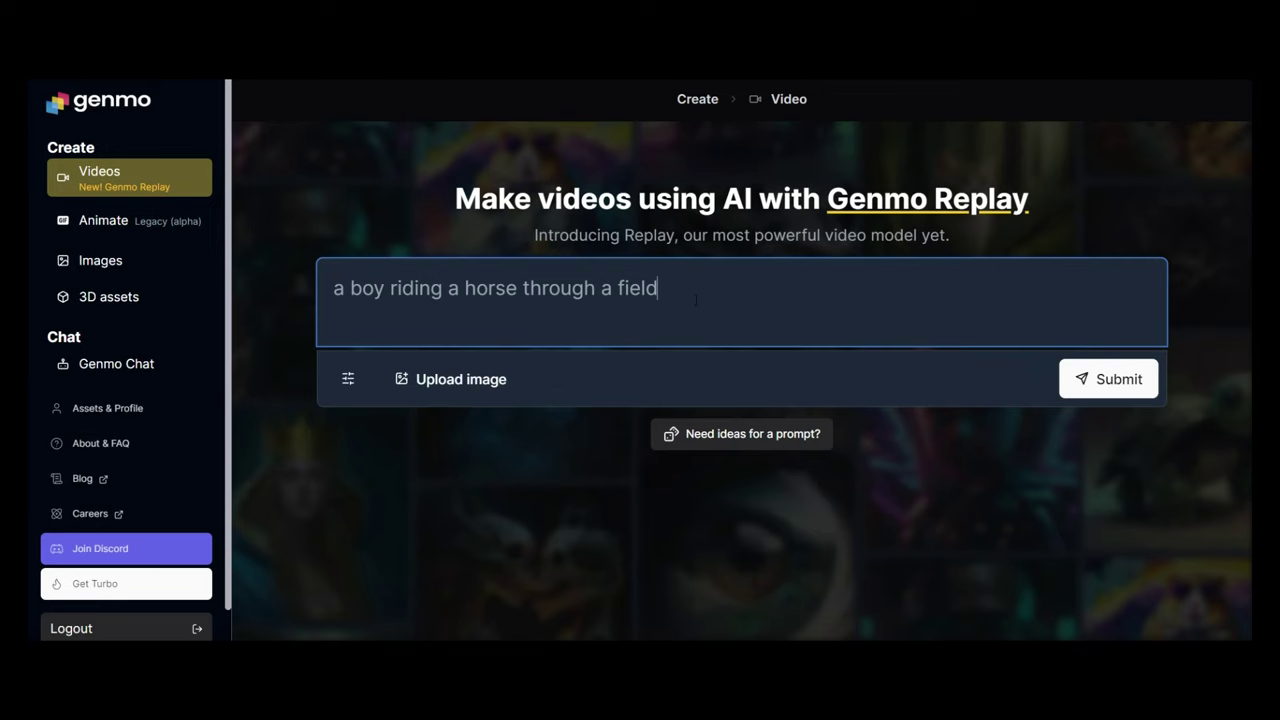
{"action": "left_click", "coordinate": [1106, 386]}
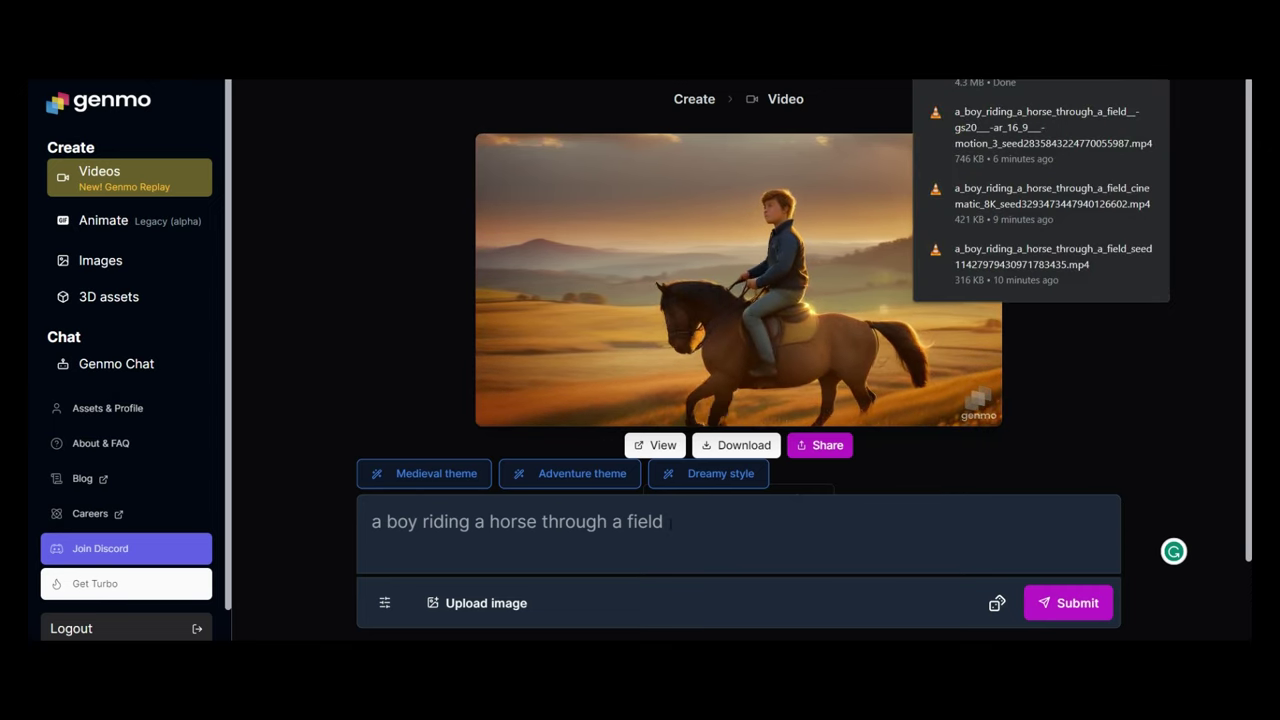
- Set the duration to 6 s and motion to 70%, leaving camera control off
{"action": "left_click", "coordinate": [384, 605]}
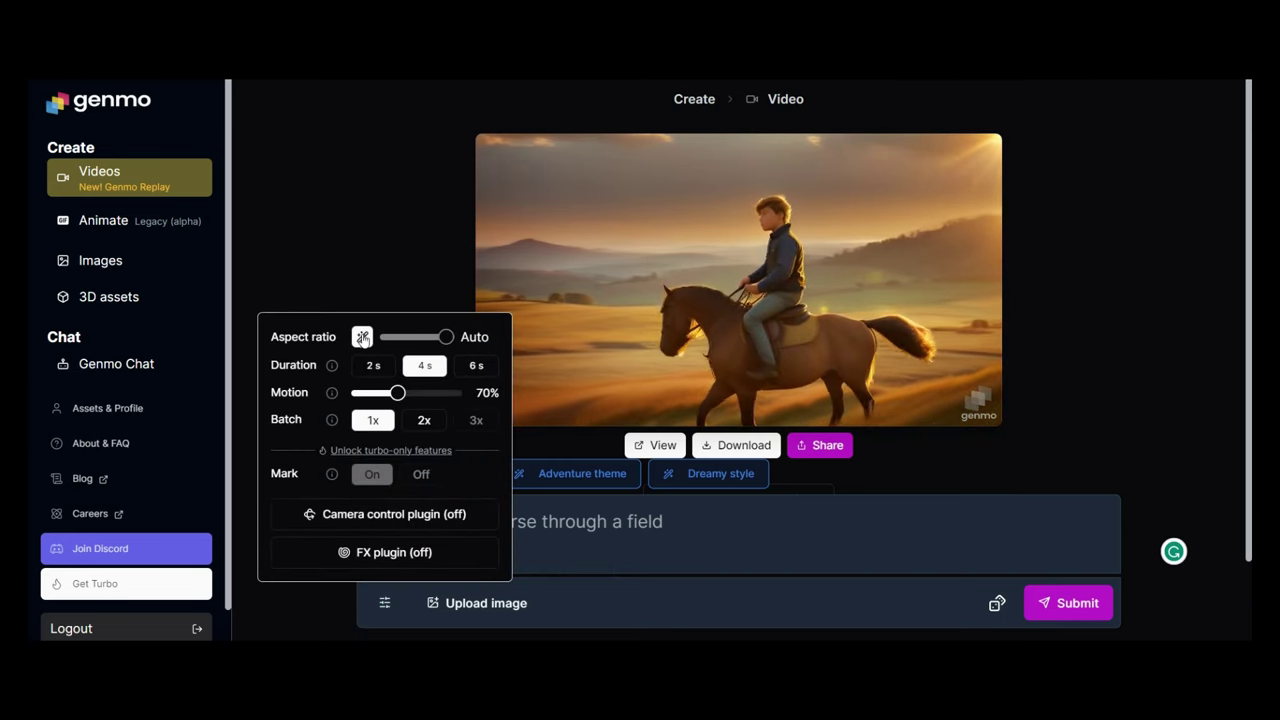
{"action": "left_click", "coordinate": [476, 366]}
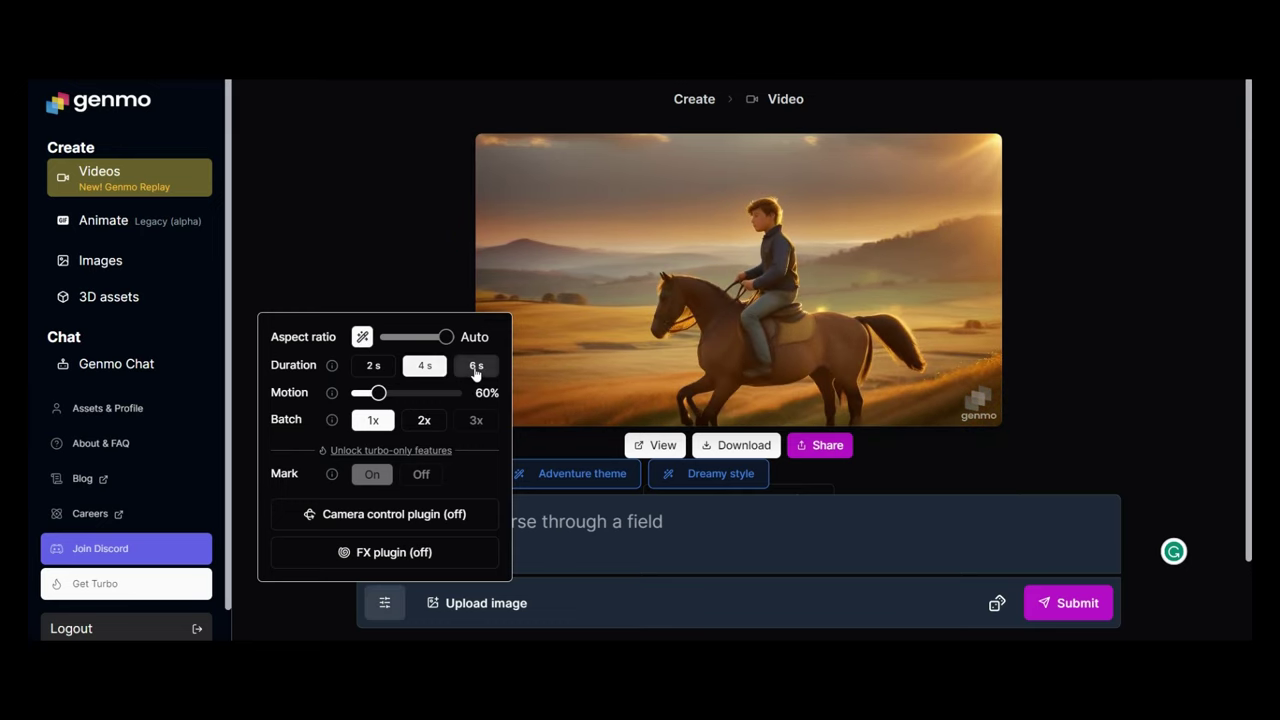
{"action": "left_click", "coordinate": [397, 396]}
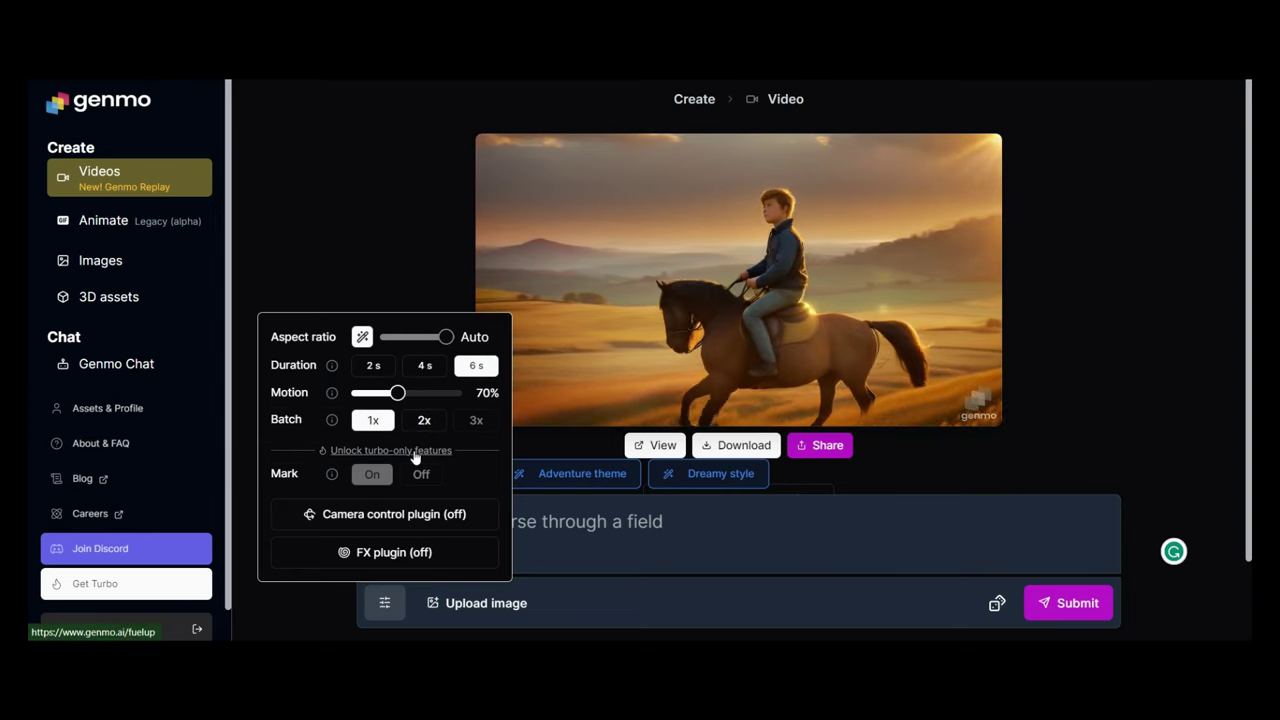
{"action": "left_click", "coordinate": [428, 516]}
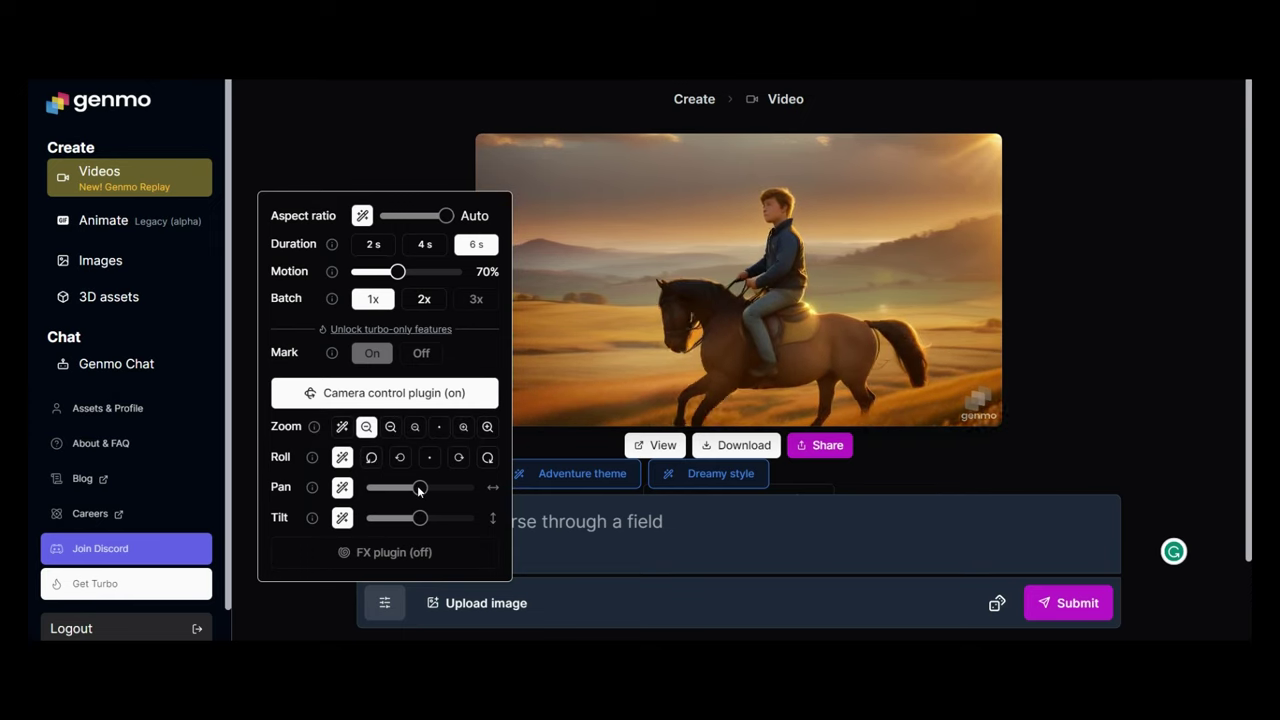
{"action": "left_click_drag", "start_coordinate": [430, 496], "coordinate": [443, 491]}
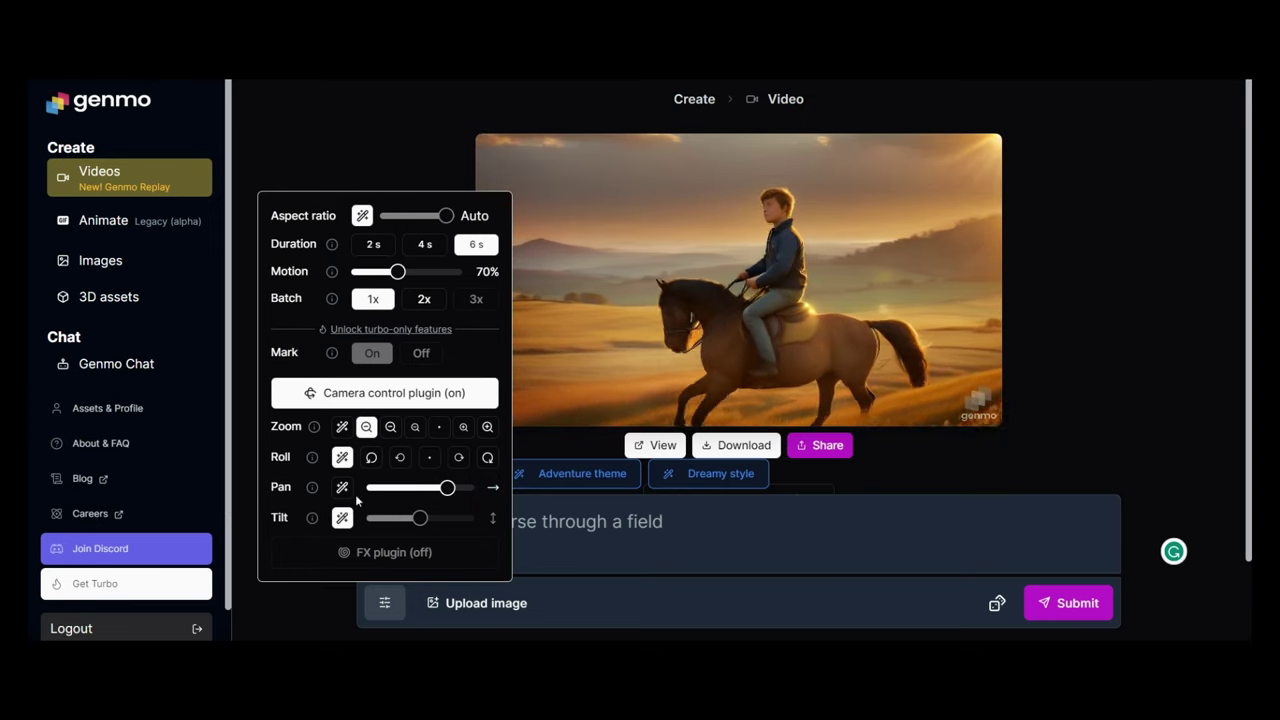
{"action": "left_click", "coordinate": [380, 552]}
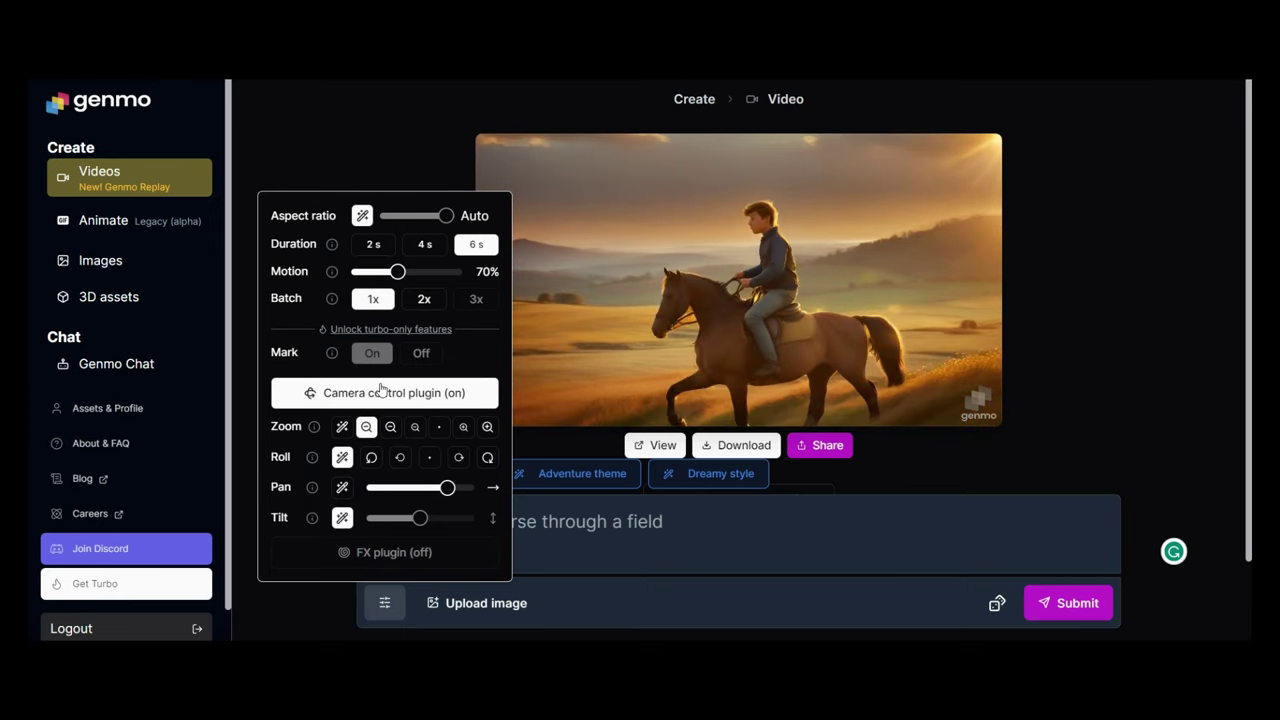
{"action": "left_click", "coordinate": [384, 392]}
- Turn on the FX plugin, browse the FX effects, and submit the generation
{"action": "left_click", "coordinate": [378, 556]}
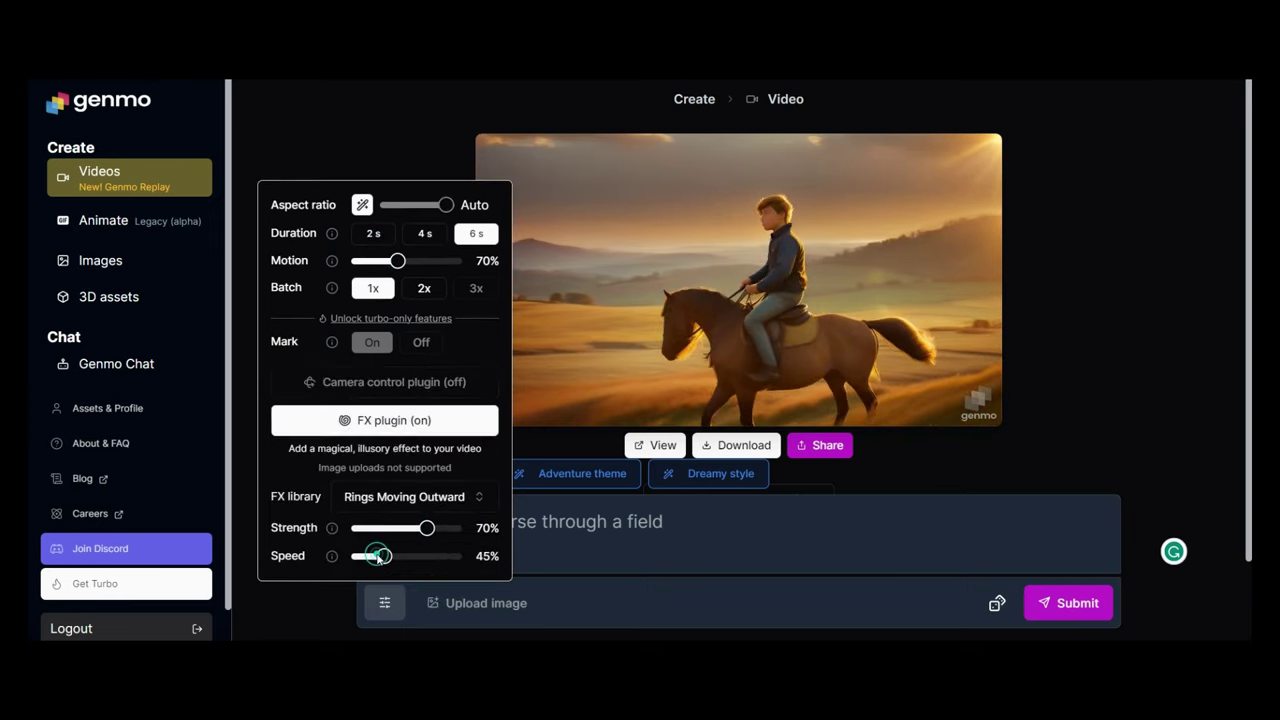
{"action": "left_click", "coordinate": [470, 500]}
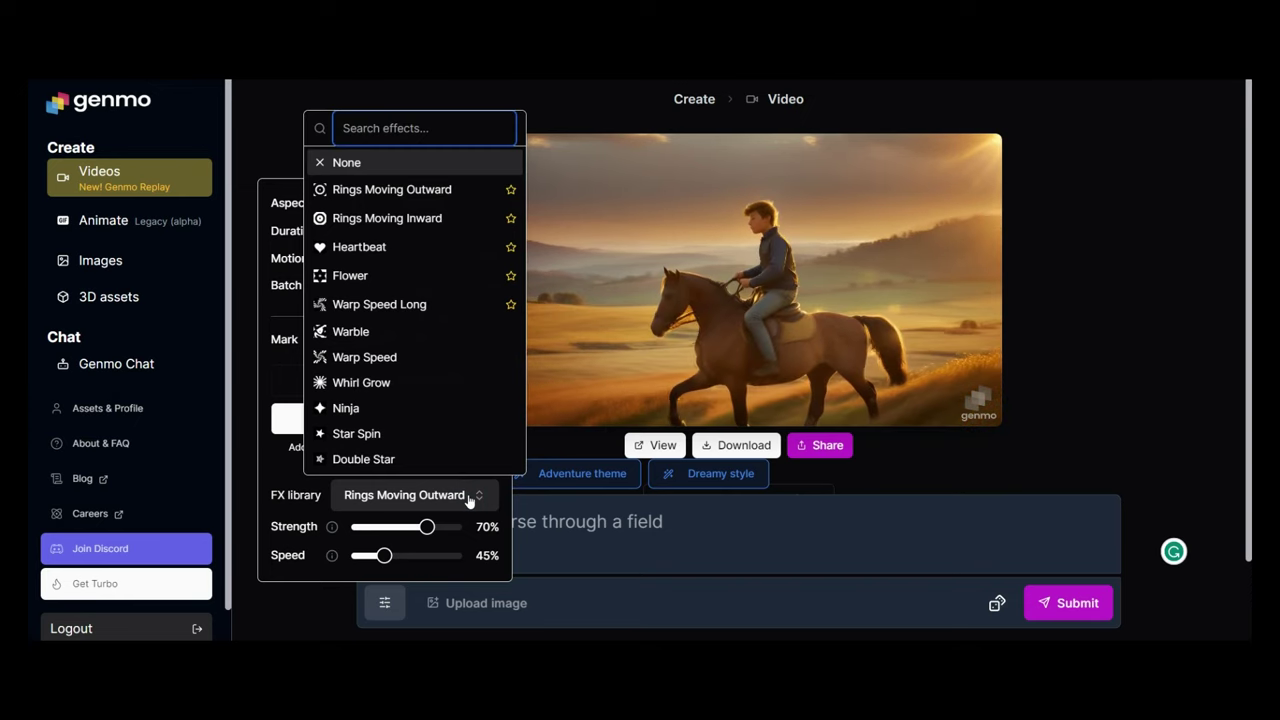
{"action": "scroll", "coordinate": [471, 380], "scroll_direction": "down", "scroll_amount": 3}
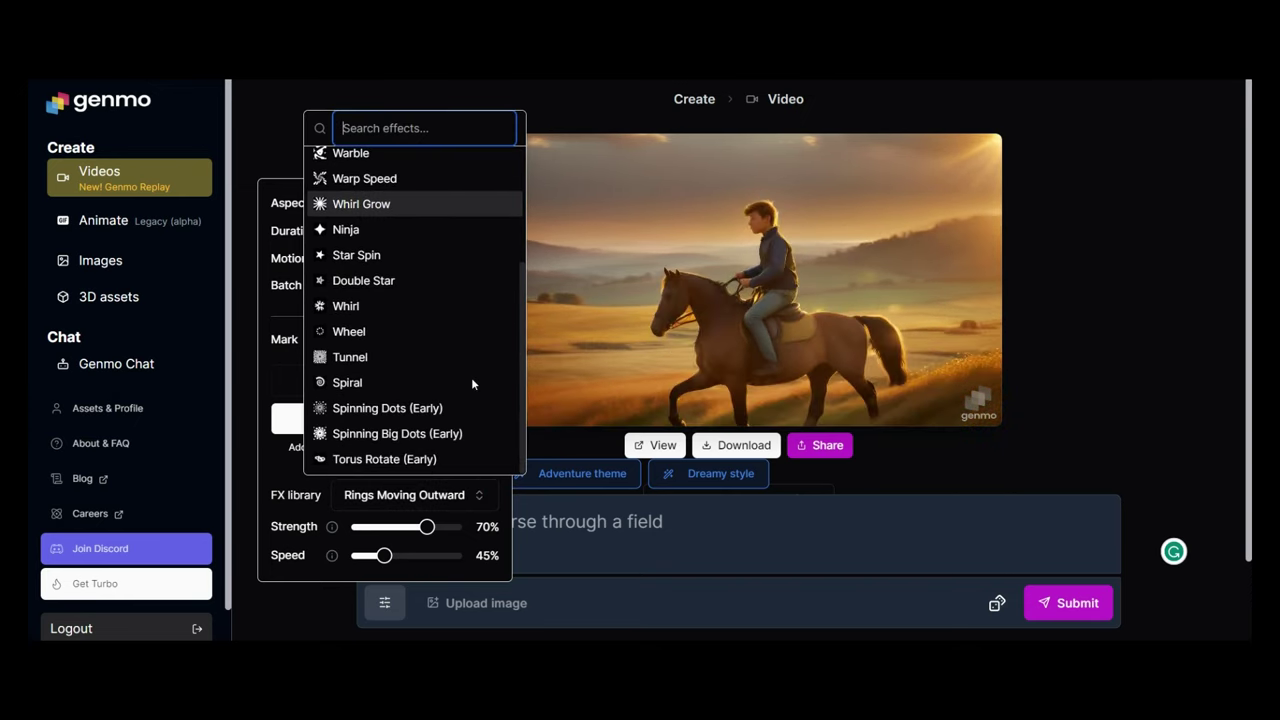
{"action": "left_click", "coordinate": [1042, 602]}
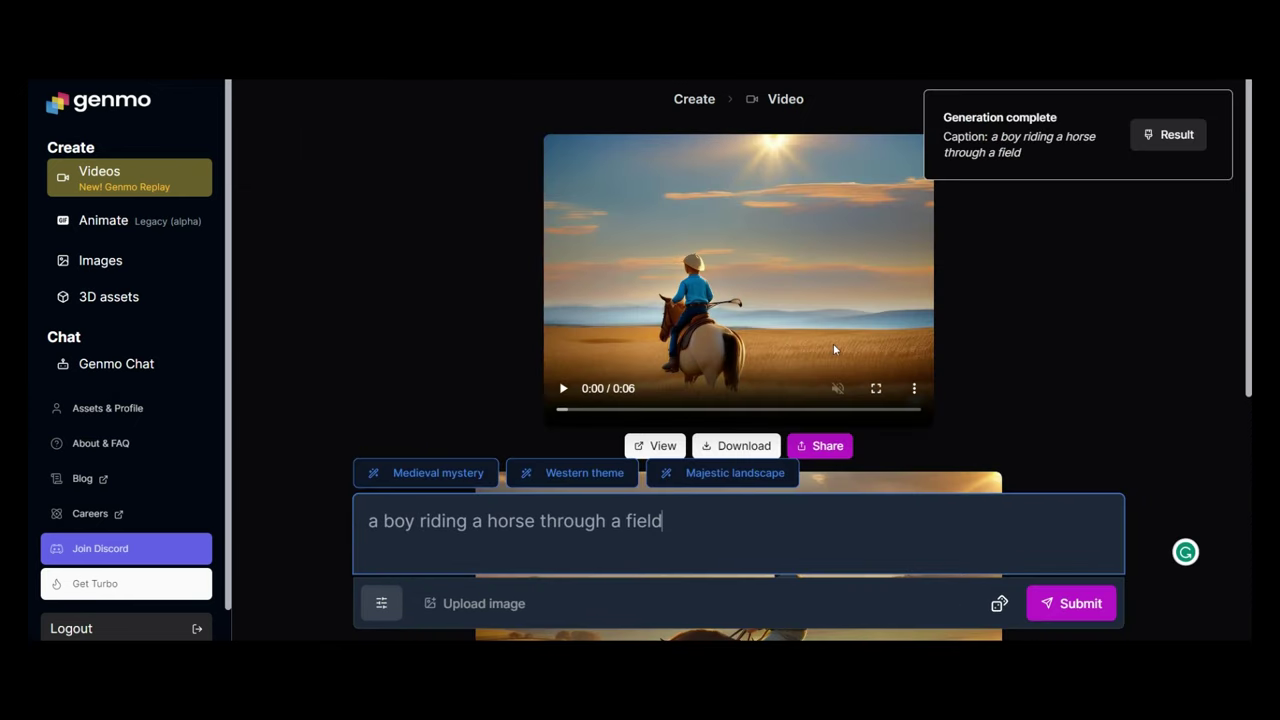
- Pause and resume the new flower-field clip, then view its generation settings
{"action": "left_click", "coordinate": [563, 389]}
{"action": "left_click", "coordinate": [563, 389]}
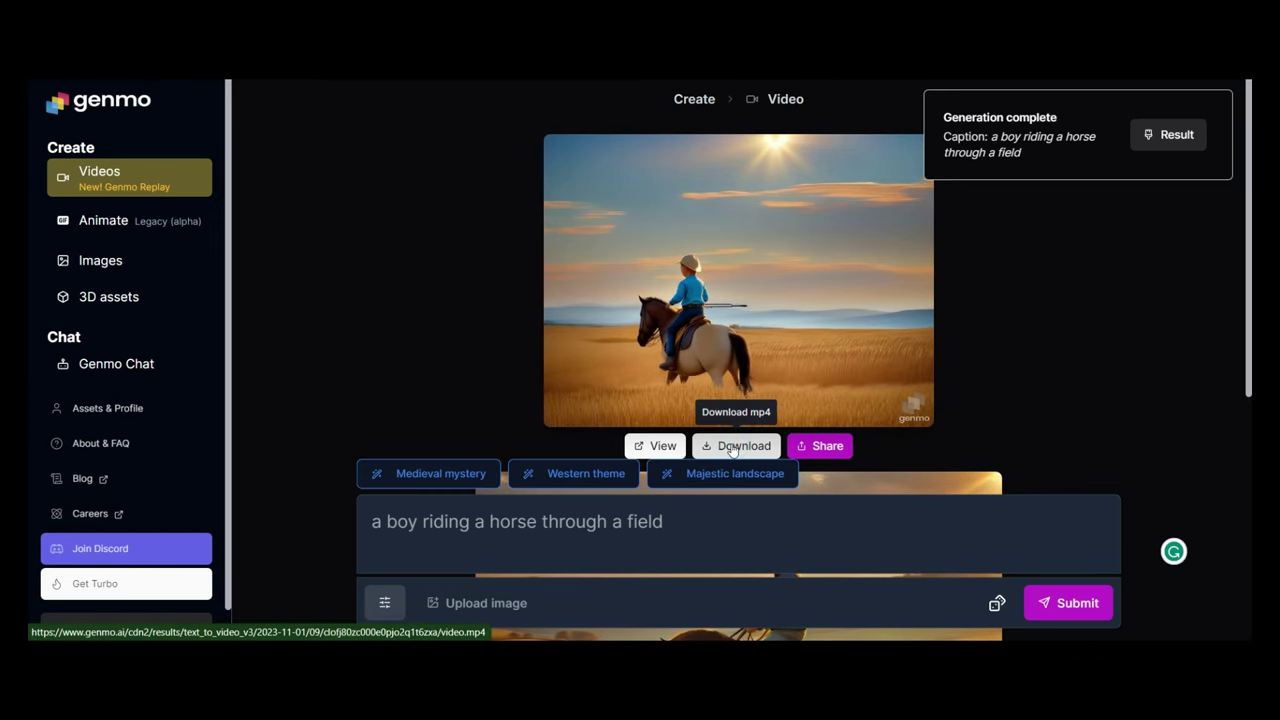
{"action": "left_click", "coordinate": [384, 602]}
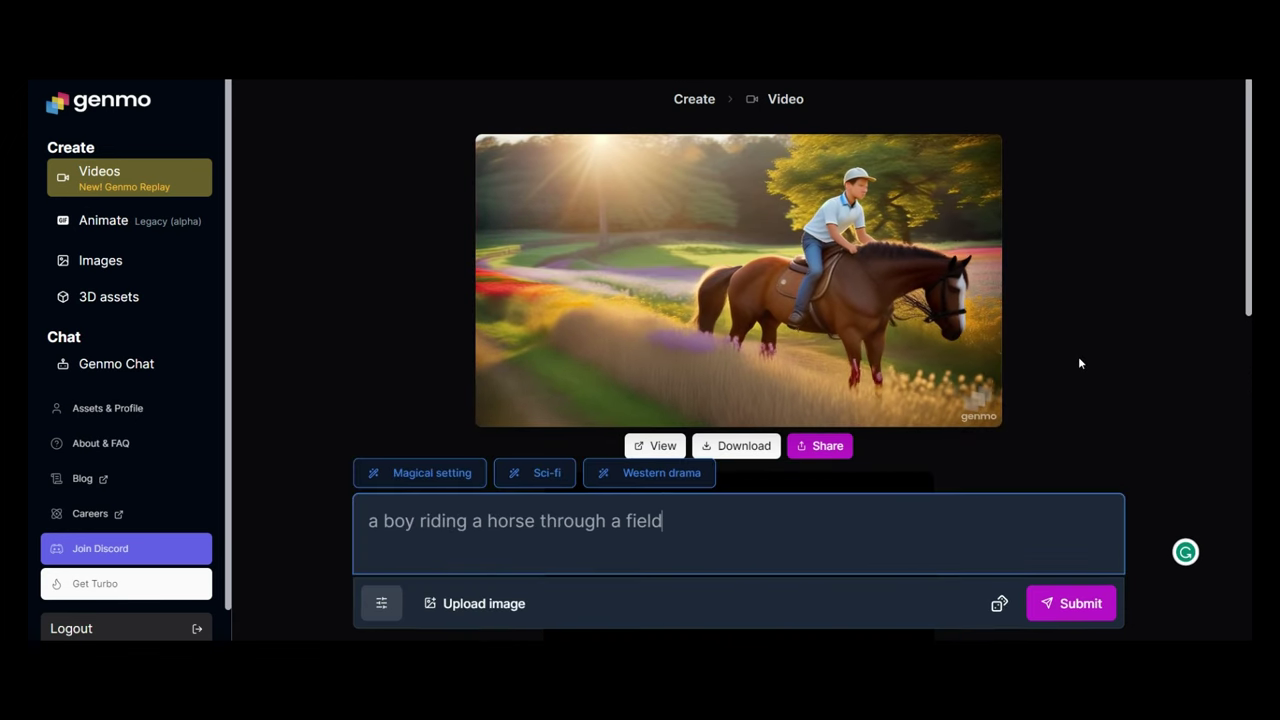
- Download the clip as an mp4 and dismiss the browser downloads list
{"action": "mouse_move", "coordinate": [797, 335]}
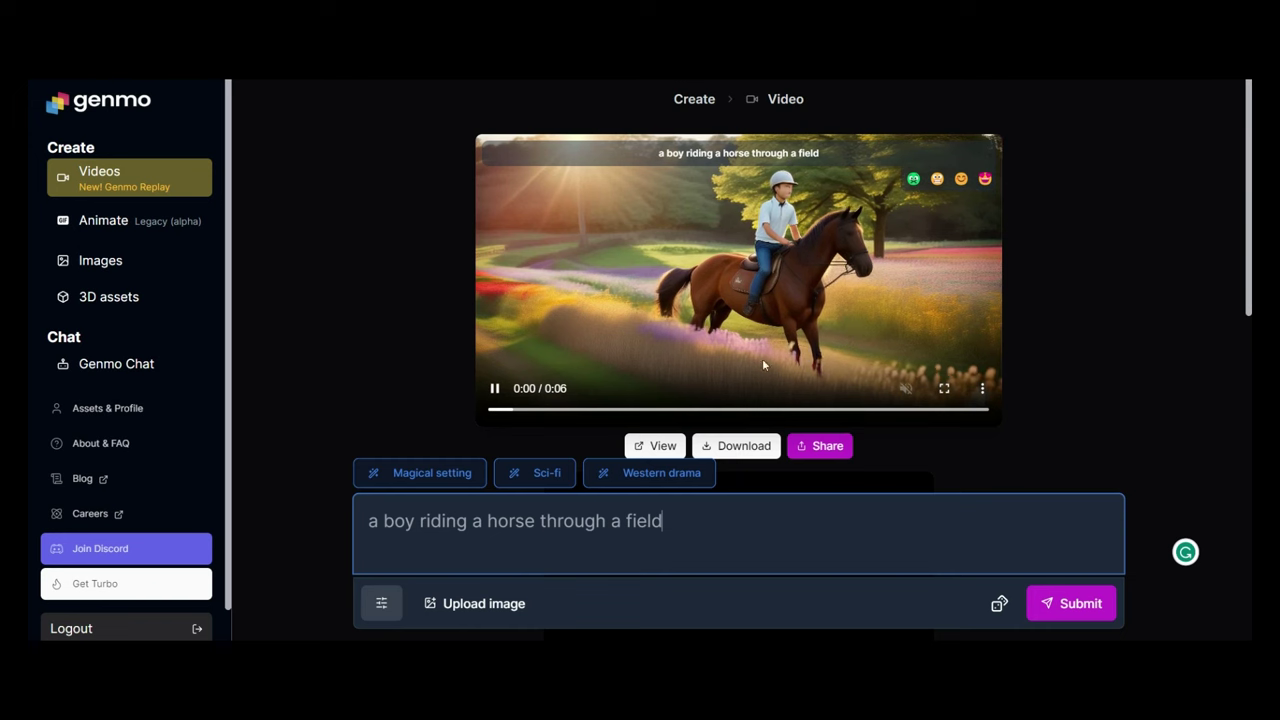
{"action": "left_click", "coordinate": [729, 446]}
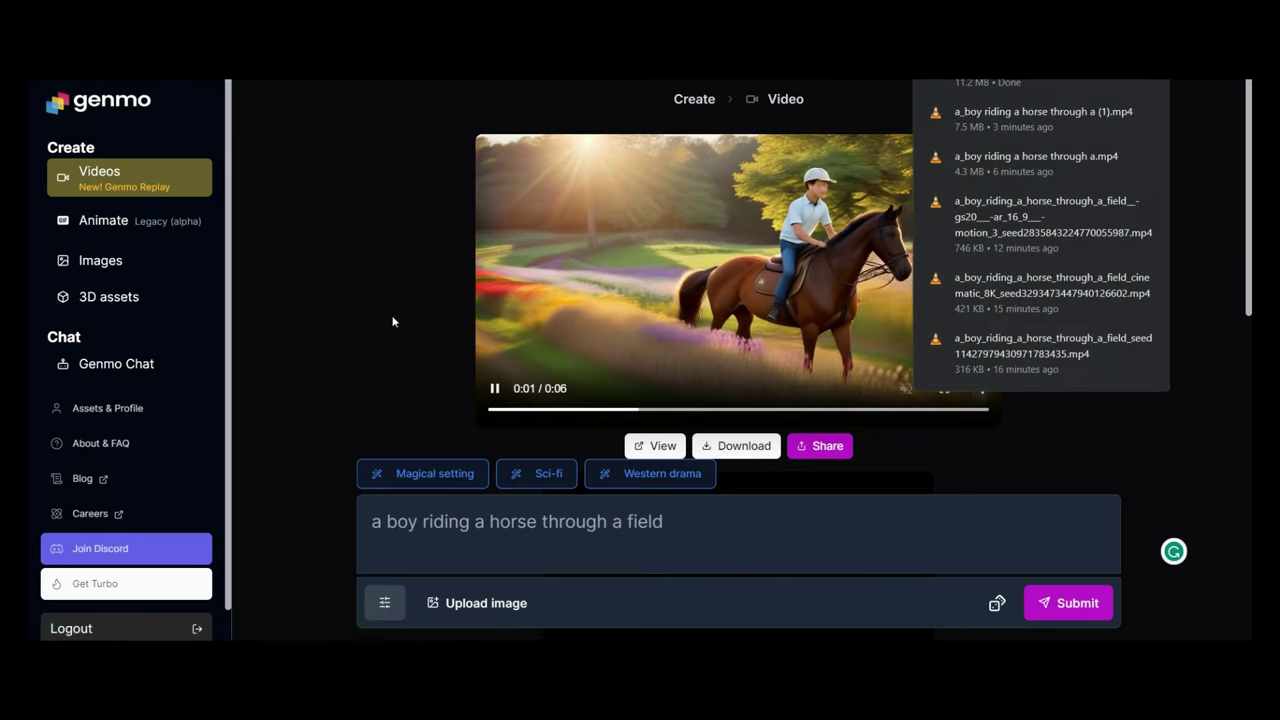
{"action": "left_click", "coordinate": [371, 293]}
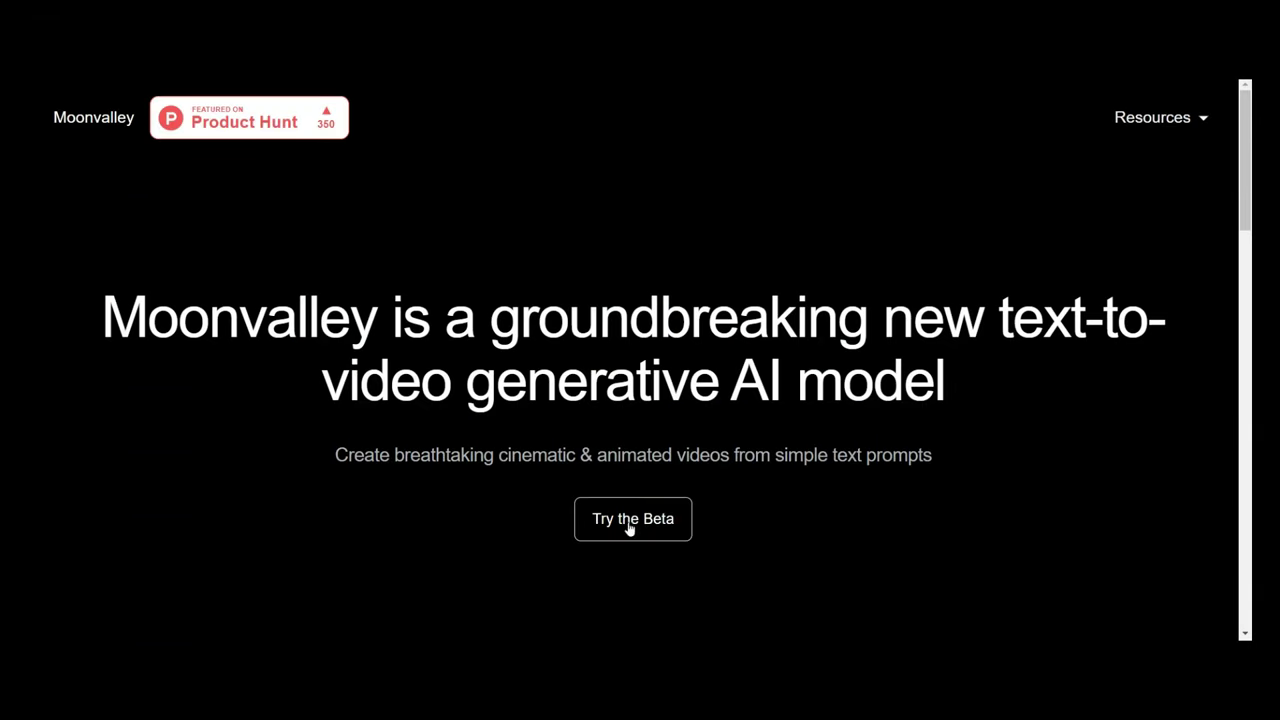
- Accept the Moonvalley beta invite, skim the #guide channel, and open #new-moon-4
{"action": "left_click", "coordinate": [634, 520]}
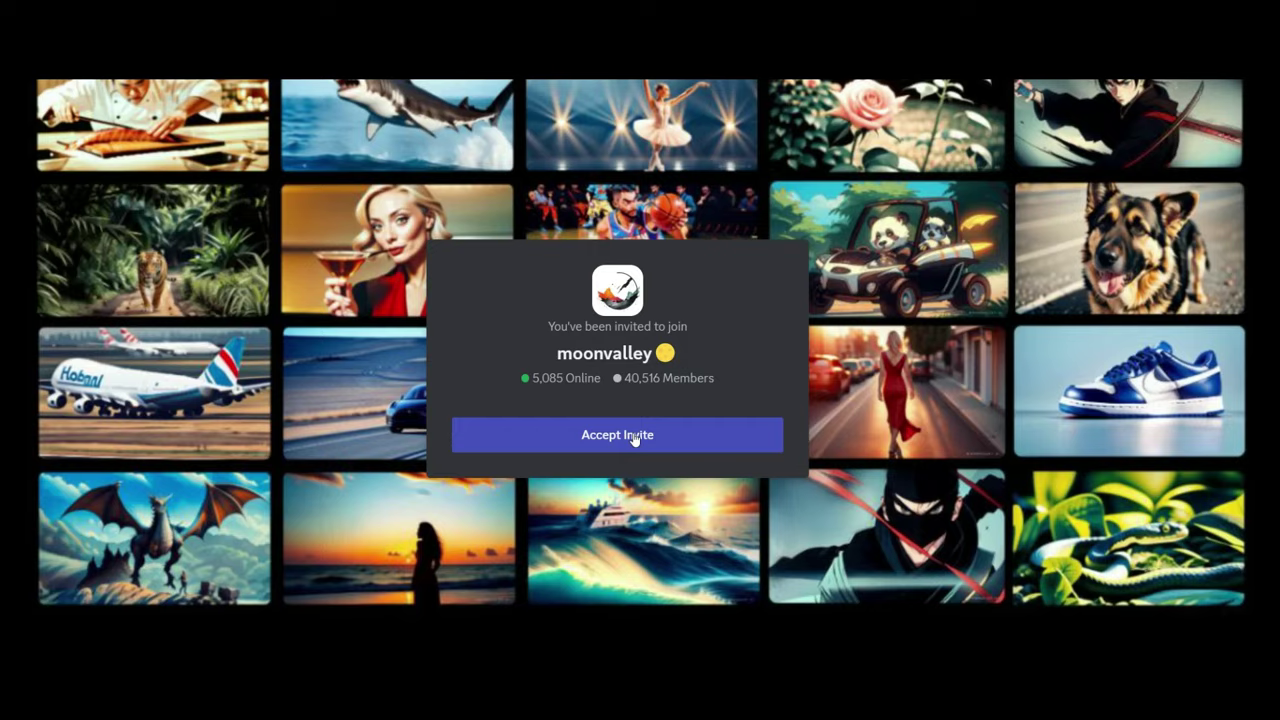
{"action": "left_click", "coordinate": [634, 437]}
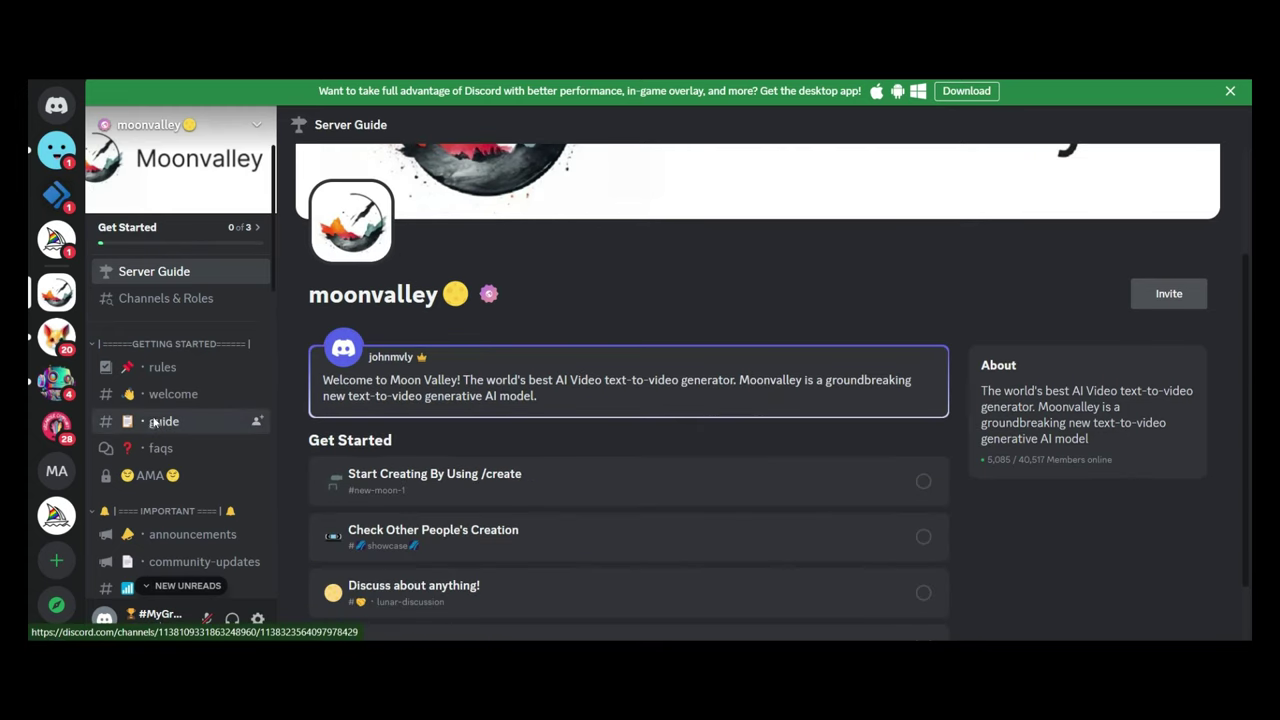
{"action": "left_click", "coordinate": [155, 422]}
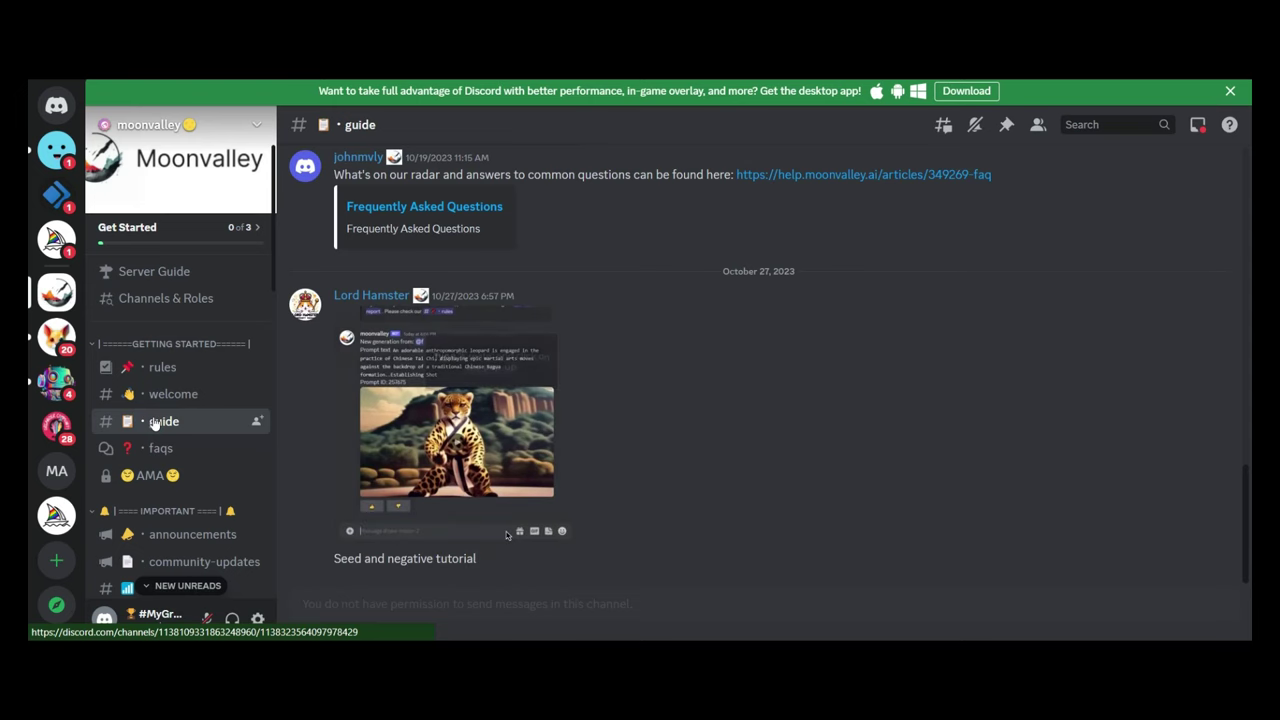
{"action": "scroll", "coordinate": [799, 507], "scroll_direction": "up", "scroll_amount": 1}
{"action": "scroll", "coordinate": [798, 507], "scroll_direction": "up", "scroll_amount": 10}
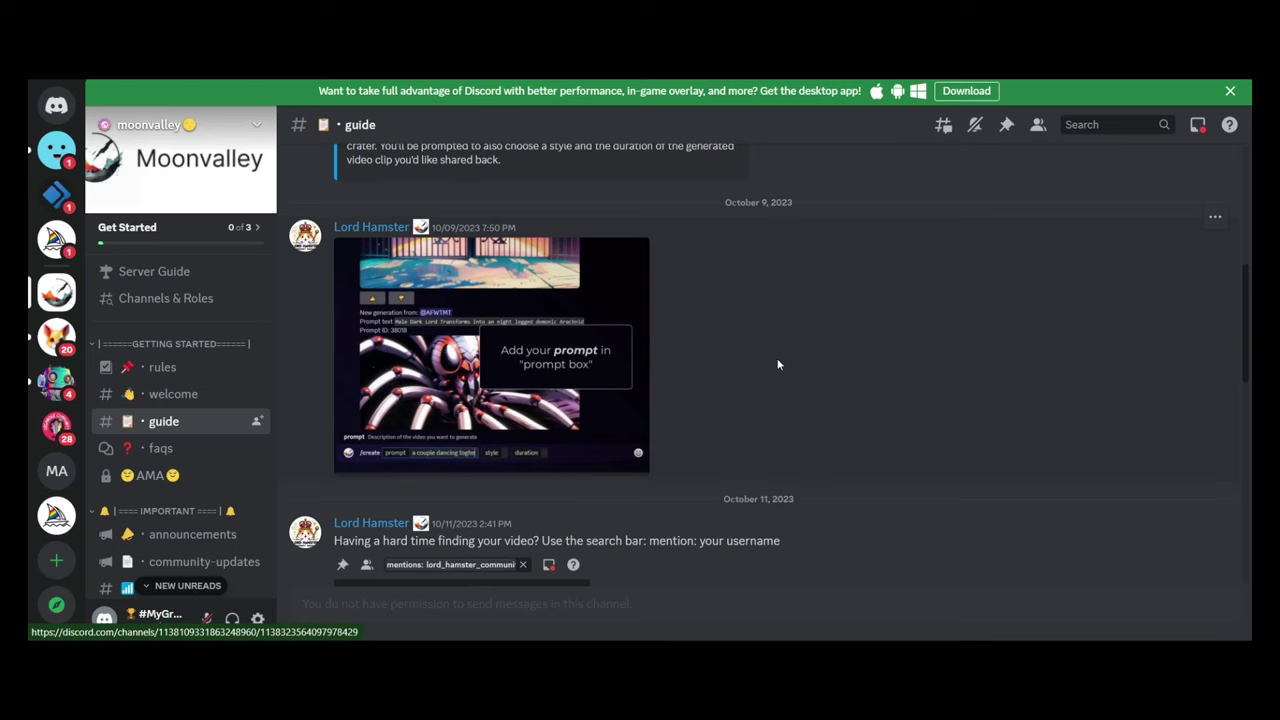
{"action": "scroll", "coordinate": [171, 447], "scroll_direction": "down", "scroll_amount": 4}
{"action": "left_click", "coordinate": [171, 447]}
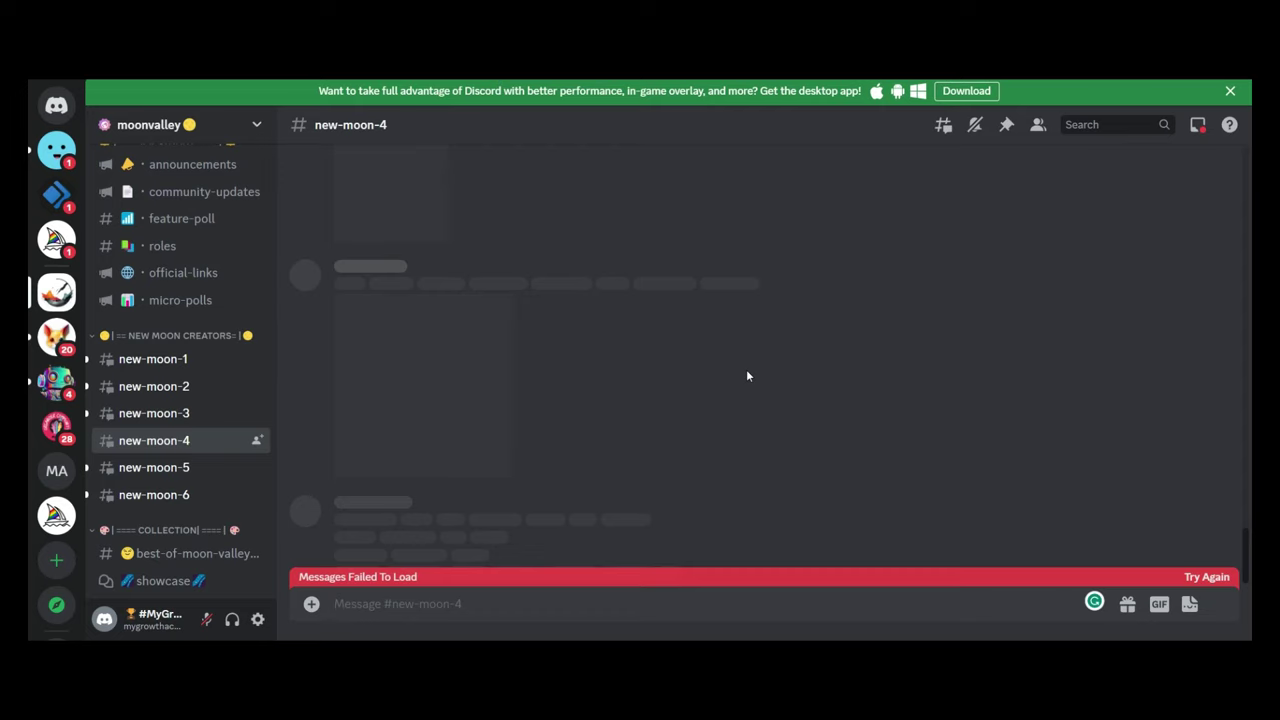
- In #new-moon-3, /create 'a boy riding a horse through a field', Realism, Short, negative 'blurry, disfigured face'
{"action": "left_click", "coordinate": [140, 413]}
{"action": "type", "text": "/create prompt"}
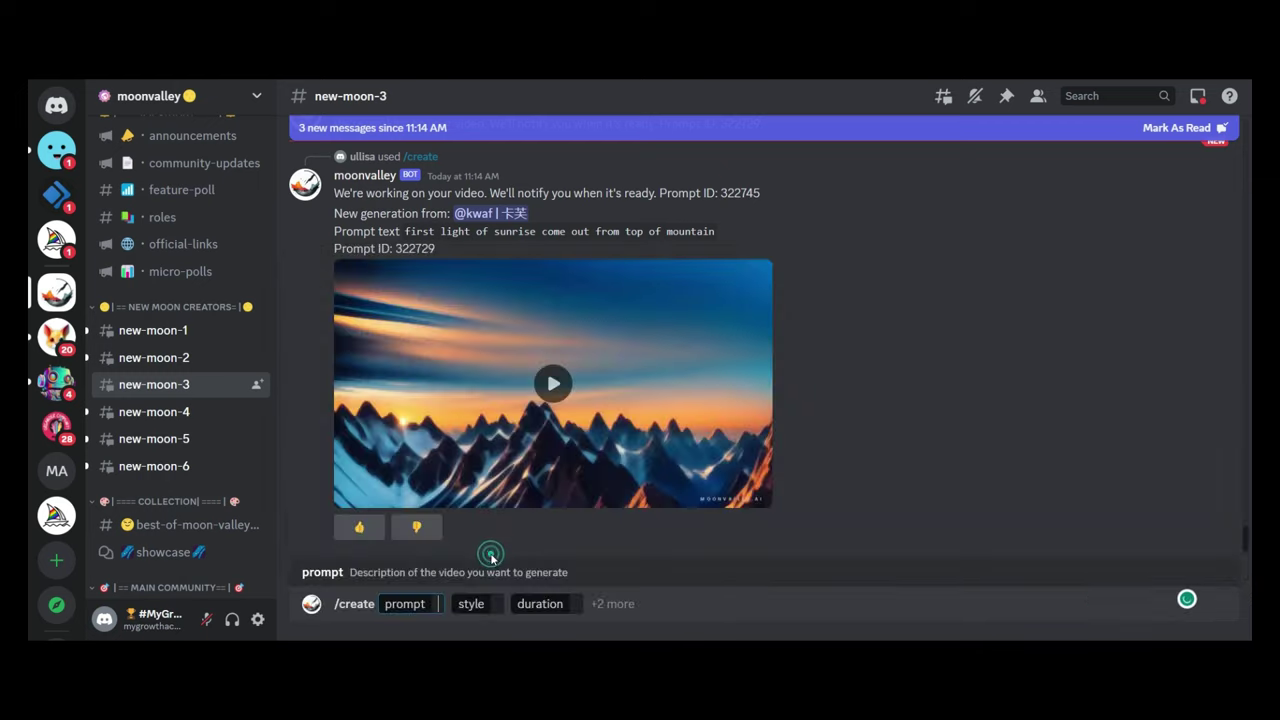
{"action": "left_click", "coordinate": [474, 560]}
{"action": "type", "text": "a boy ri"}
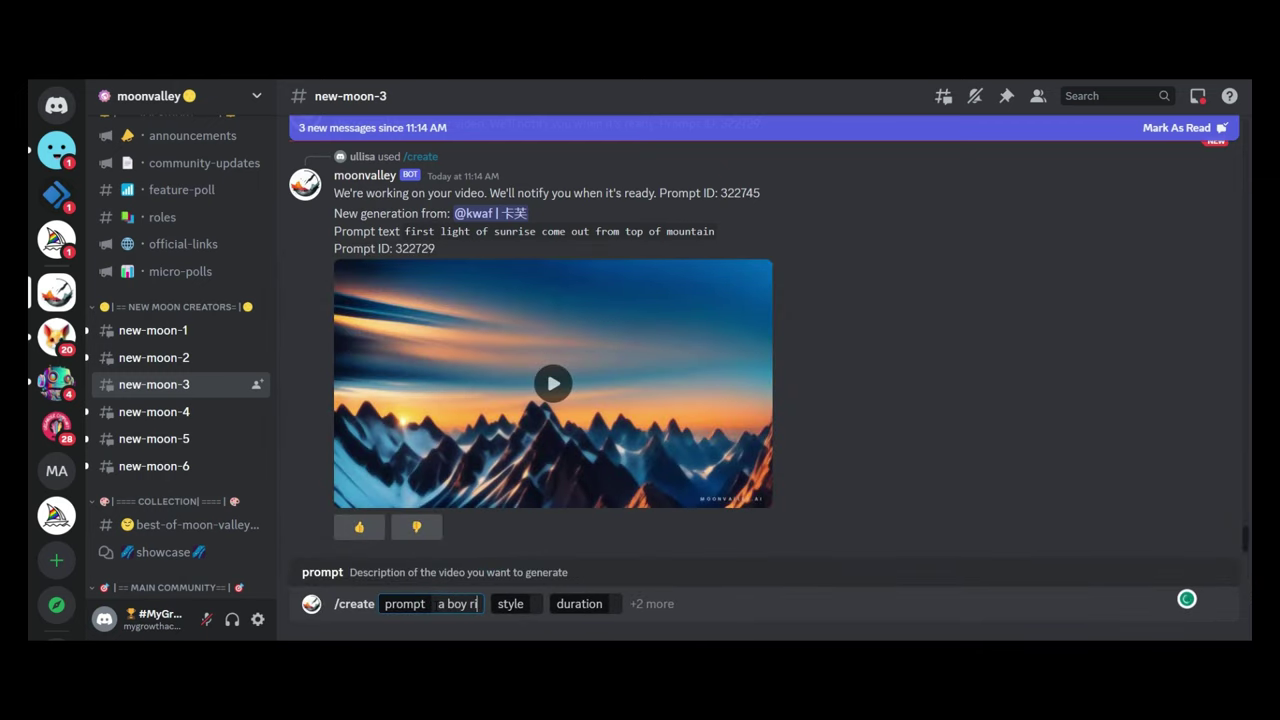
{"action": "type", "text": "ding a horse through a"}
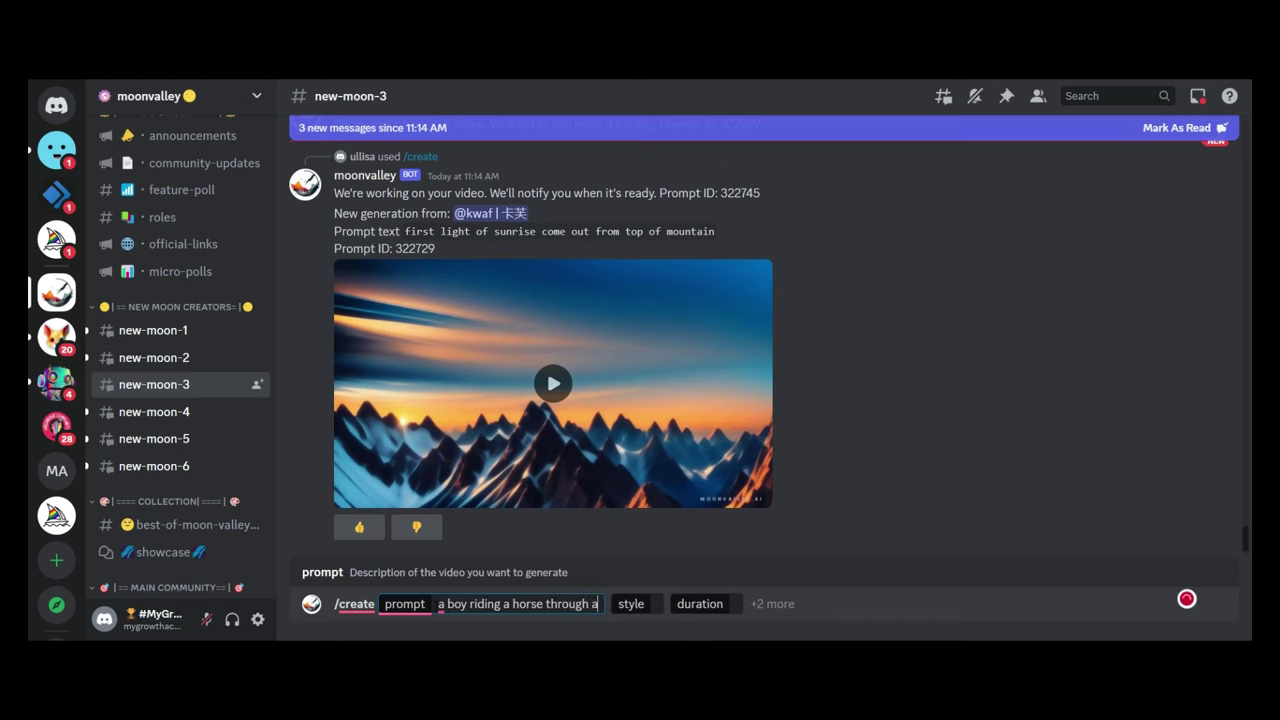
{"action": "type", "text": " field"}
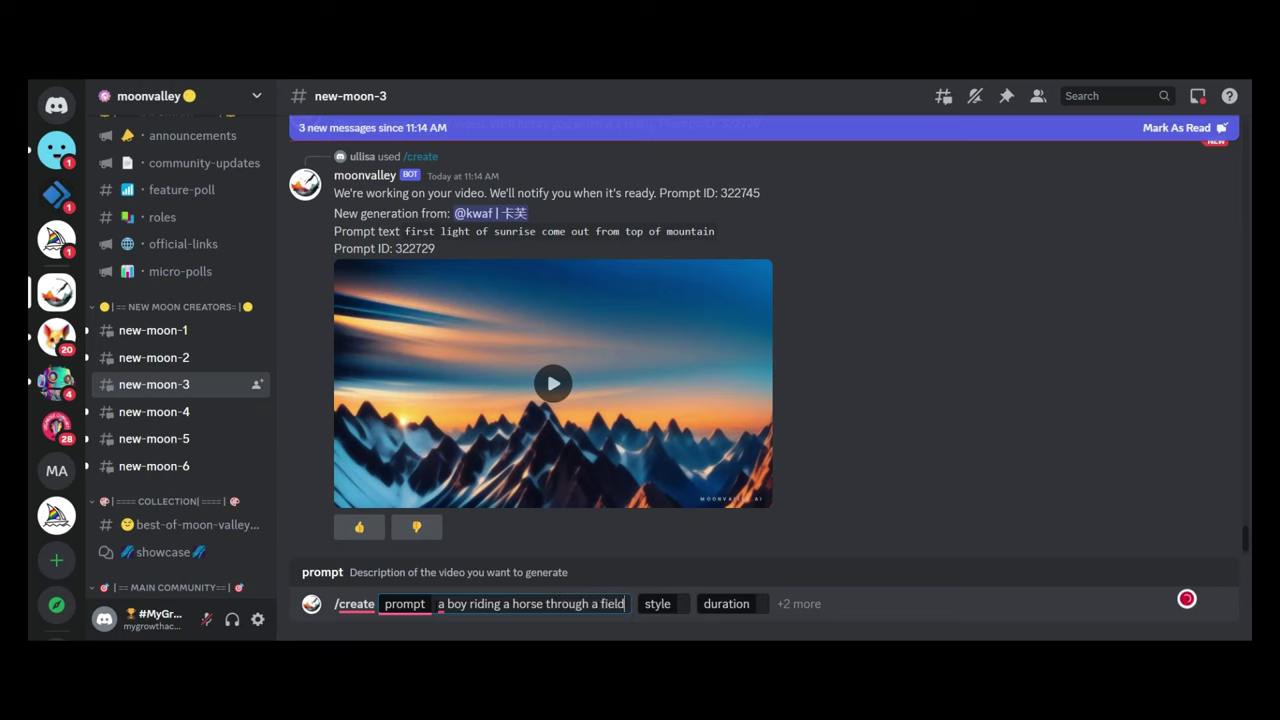
{"action": "left_click", "coordinate": [659, 604]}
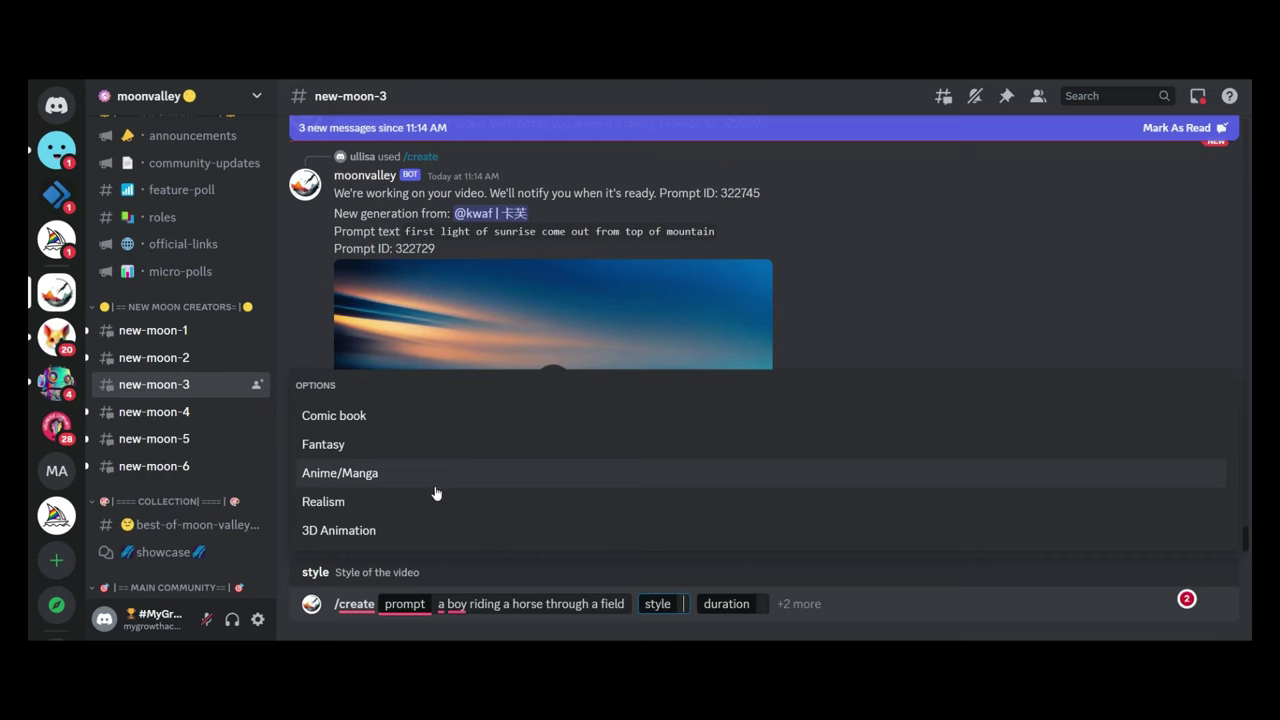
{"action": "left_click", "coordinate": [465, 501]}
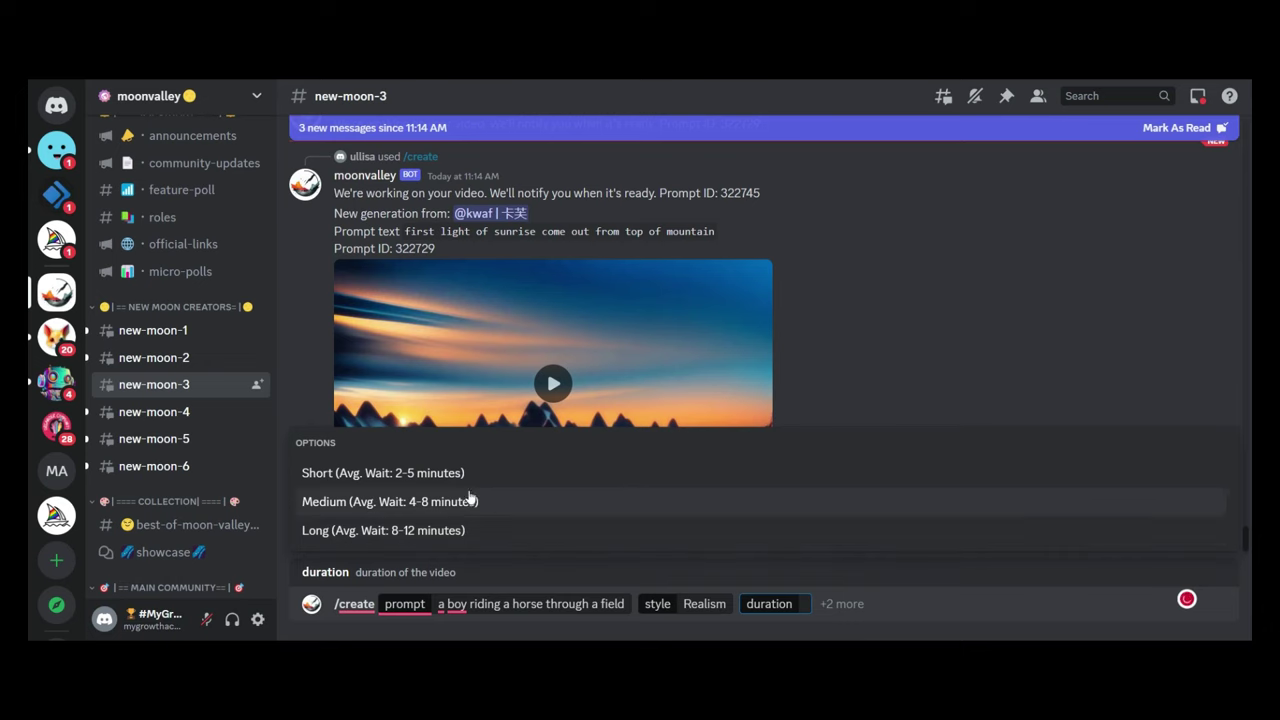
{"action": "left_click", "coordinate": [413, 474]}
{"action": "type", "text": "blurry, d"}
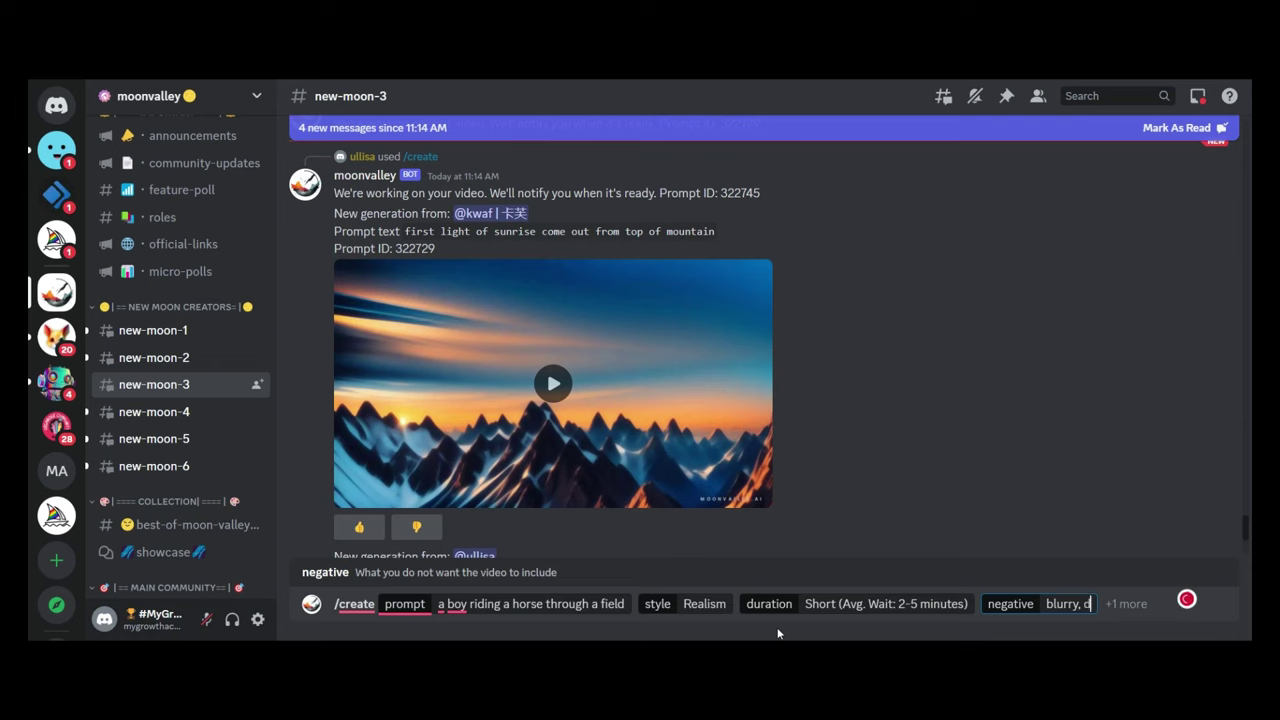
{"action": "type", "text": "isfigured face"}
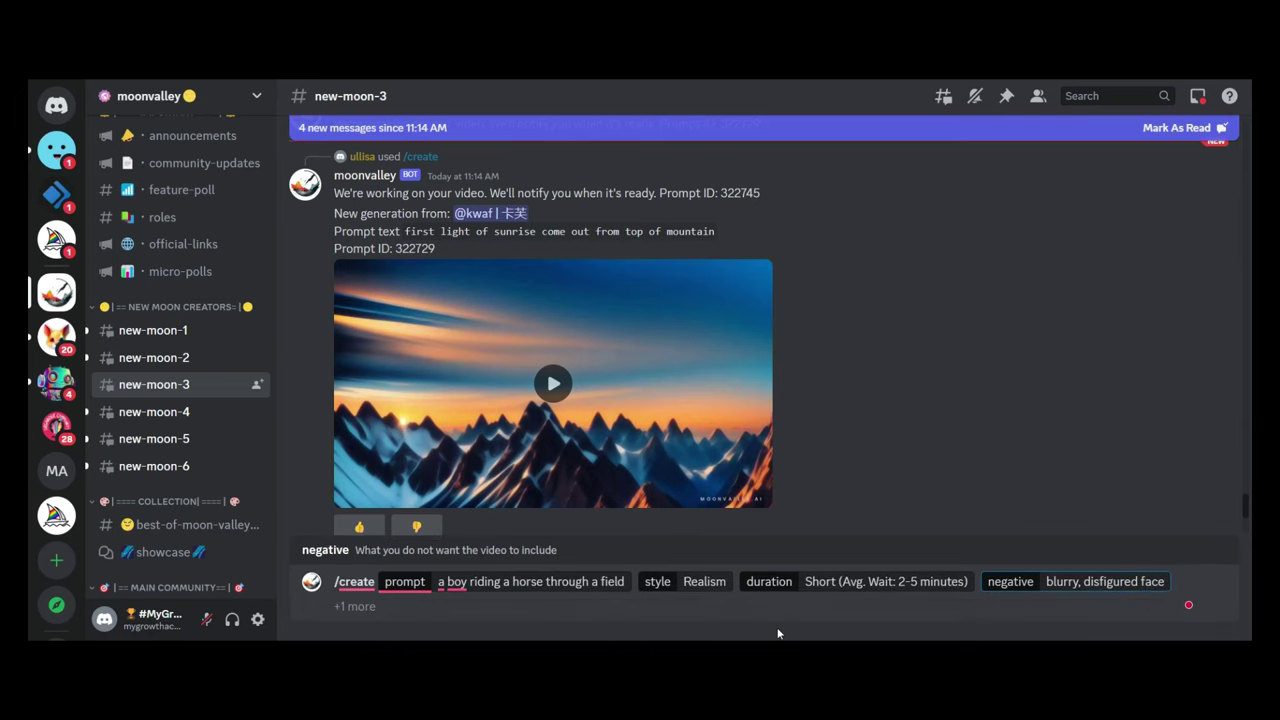
{"action": "key", "text": "Return"}
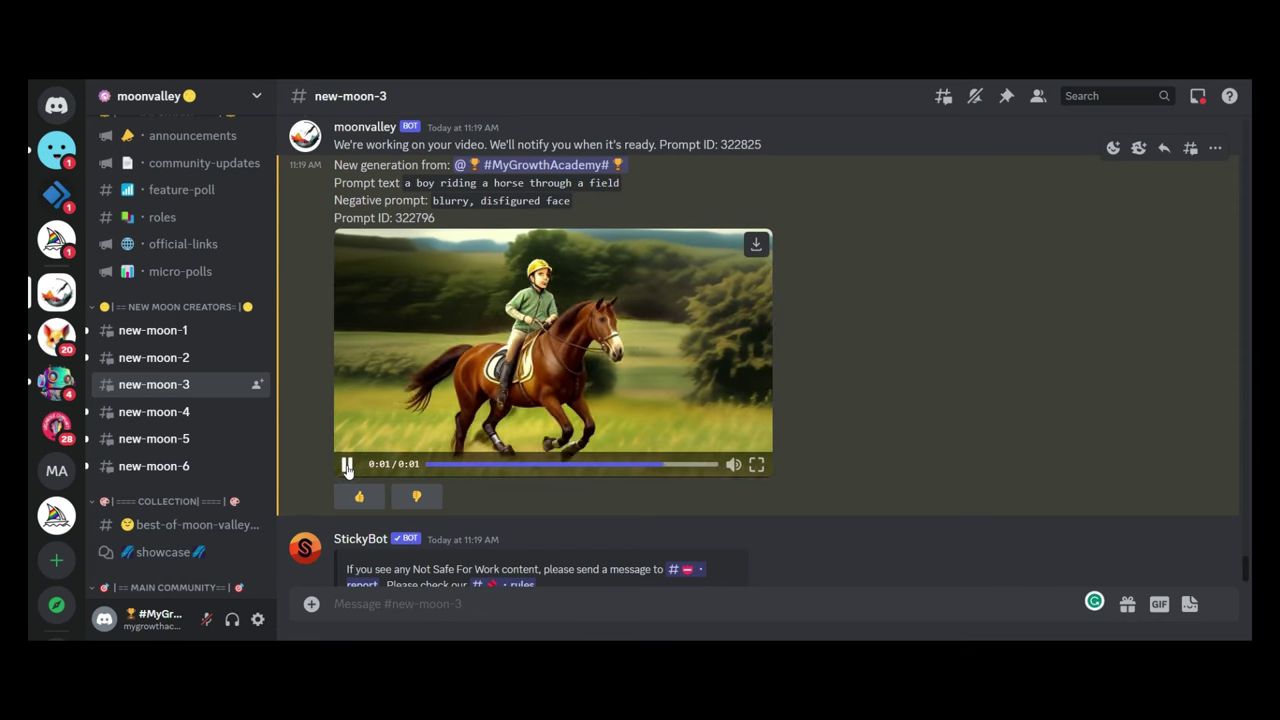
- Download the finished Realism horse video and close the downloads list
{"action": "left_click", "coordinate": [757, 246]}
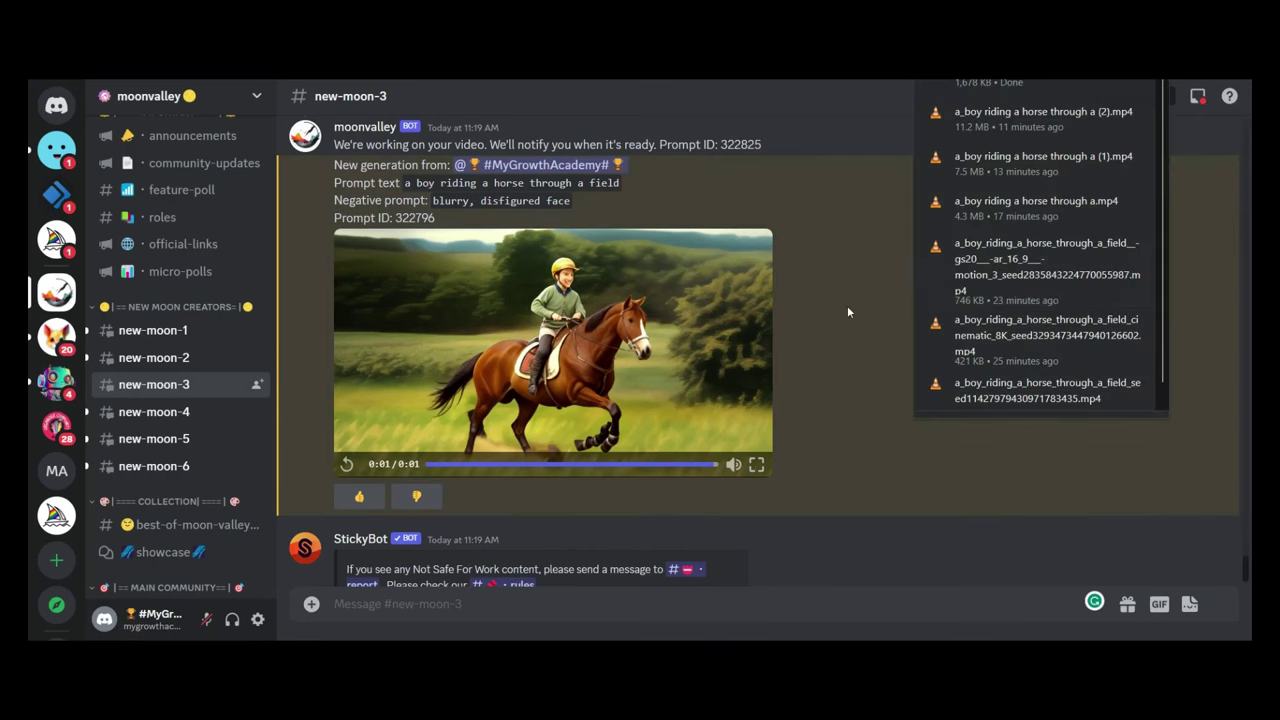
{"action": "left_click", "coordinate": [847, 306]}
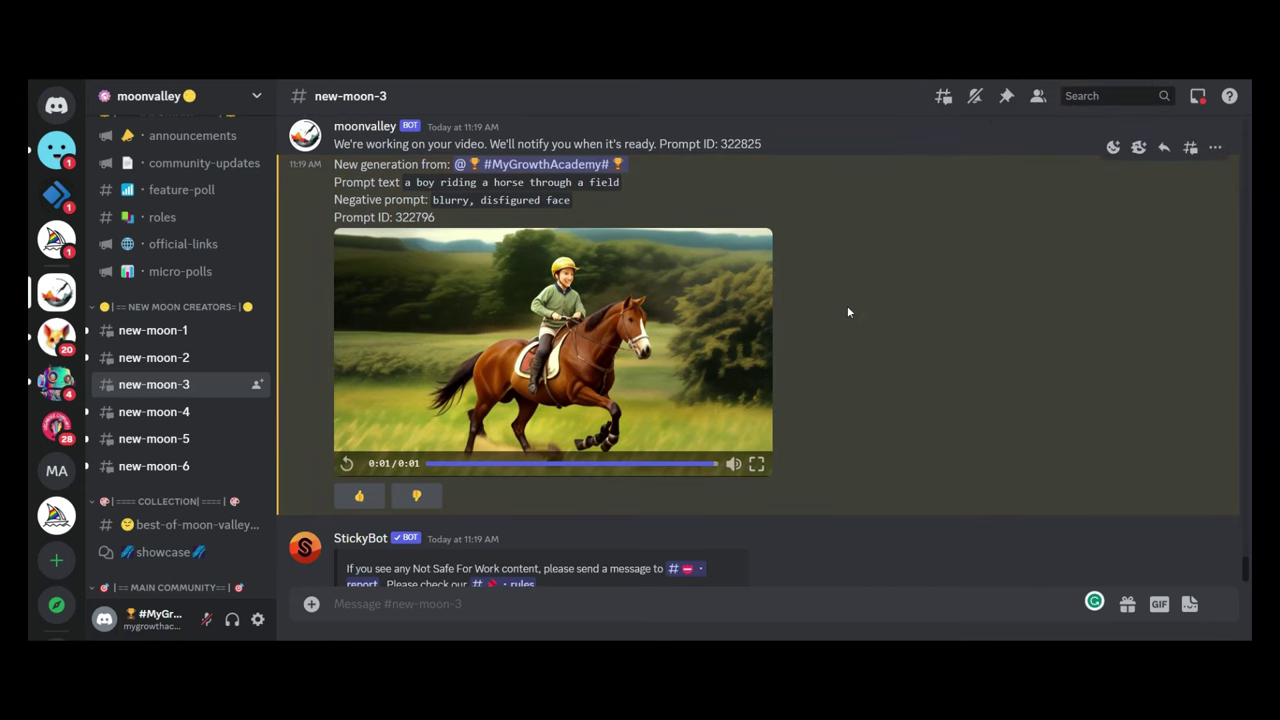
{"action": "scroll", "coordinate": [847, 312], "scroll_direction": "down", "scroll_amount": 1}
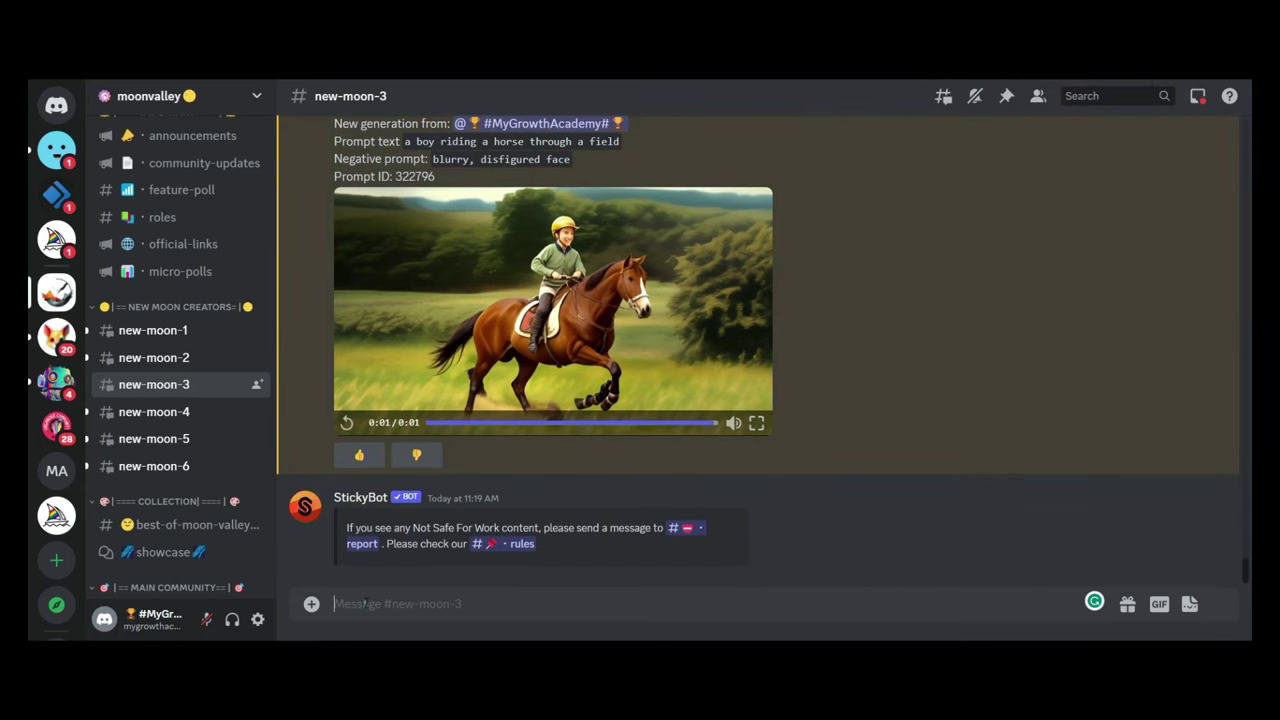
- Resubmit /create with 'a boy riding a horse through a field' at Long duration
{"action": "type", "text": "/crea"}
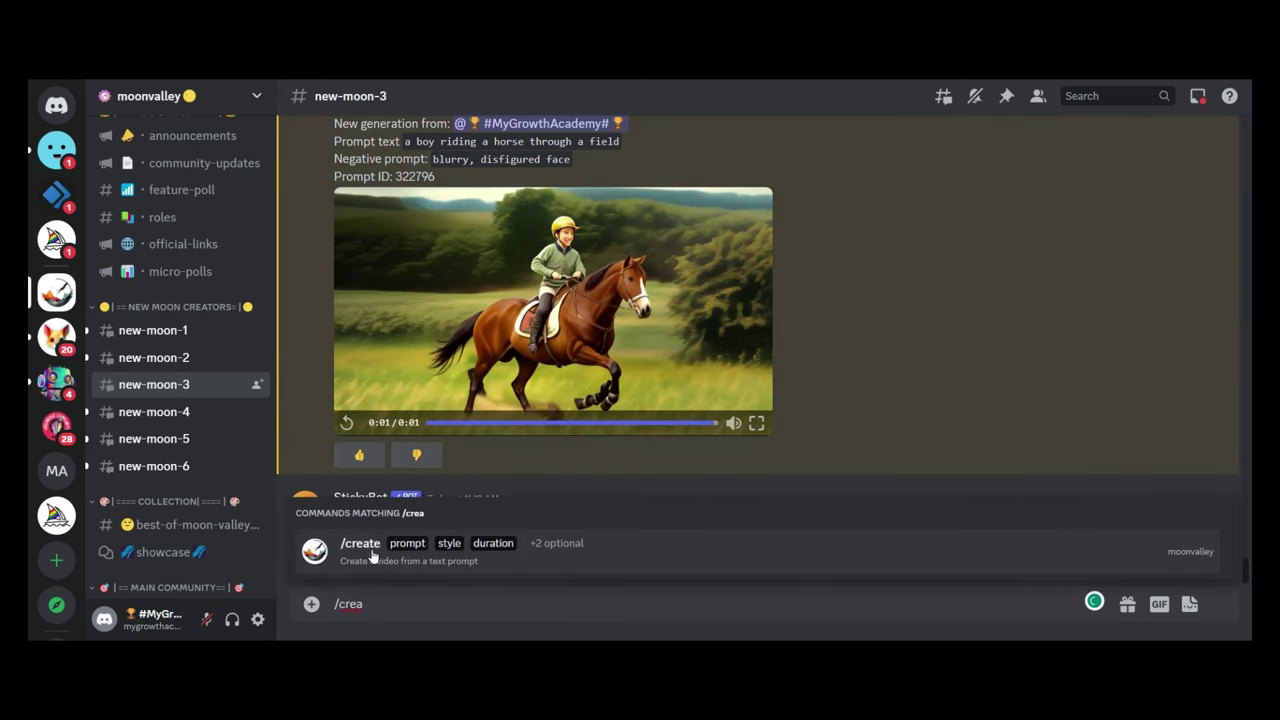
{"action": "left_click", "coordinate": [371, 555]}
{"action": "type", "text": "a boy"}
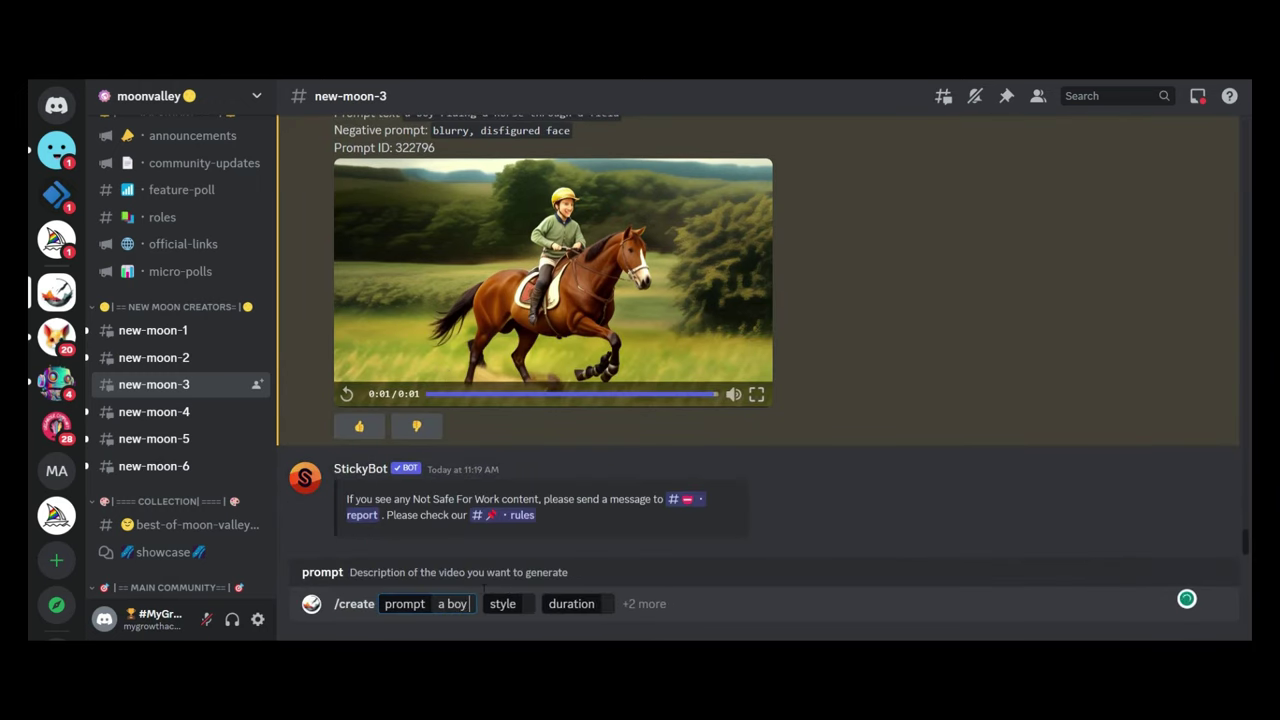
{"action": "type", "text": " riding a horse"}
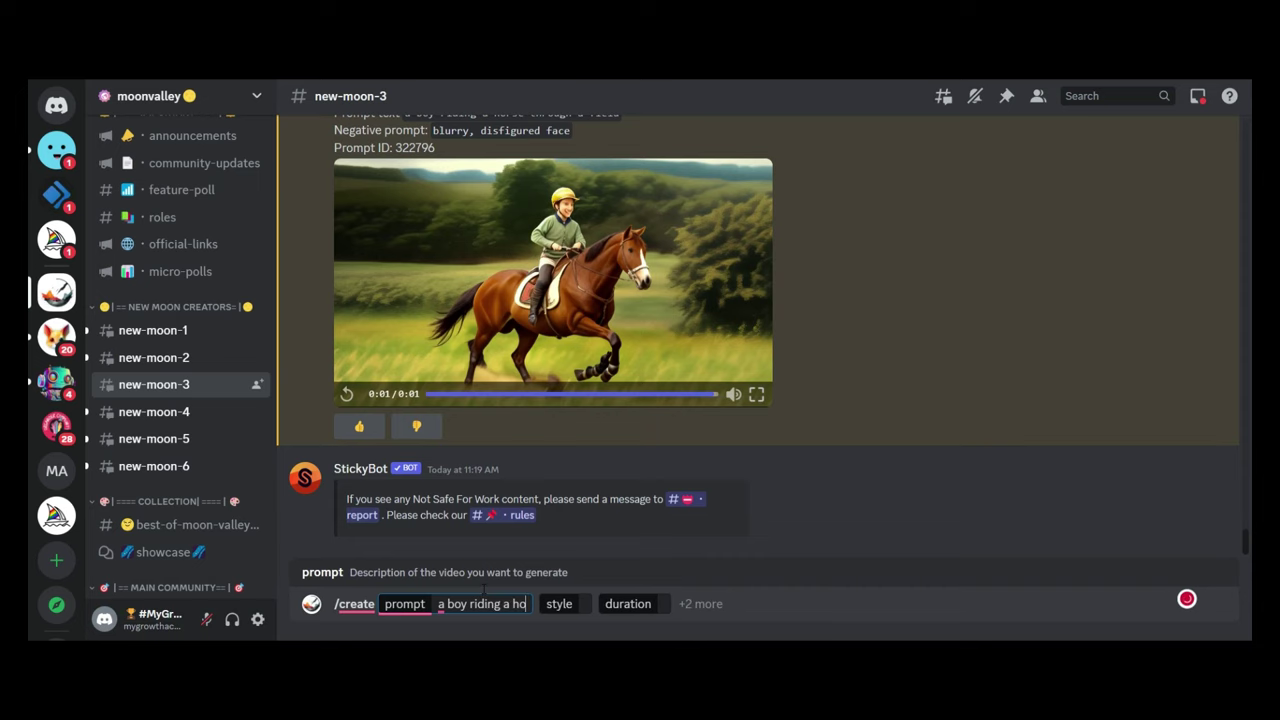
{"action": "type", "text": " through a field"}
{"action": "left_click", "coordinate": [380, 527]}
{"action": "key", "text": "Return"}
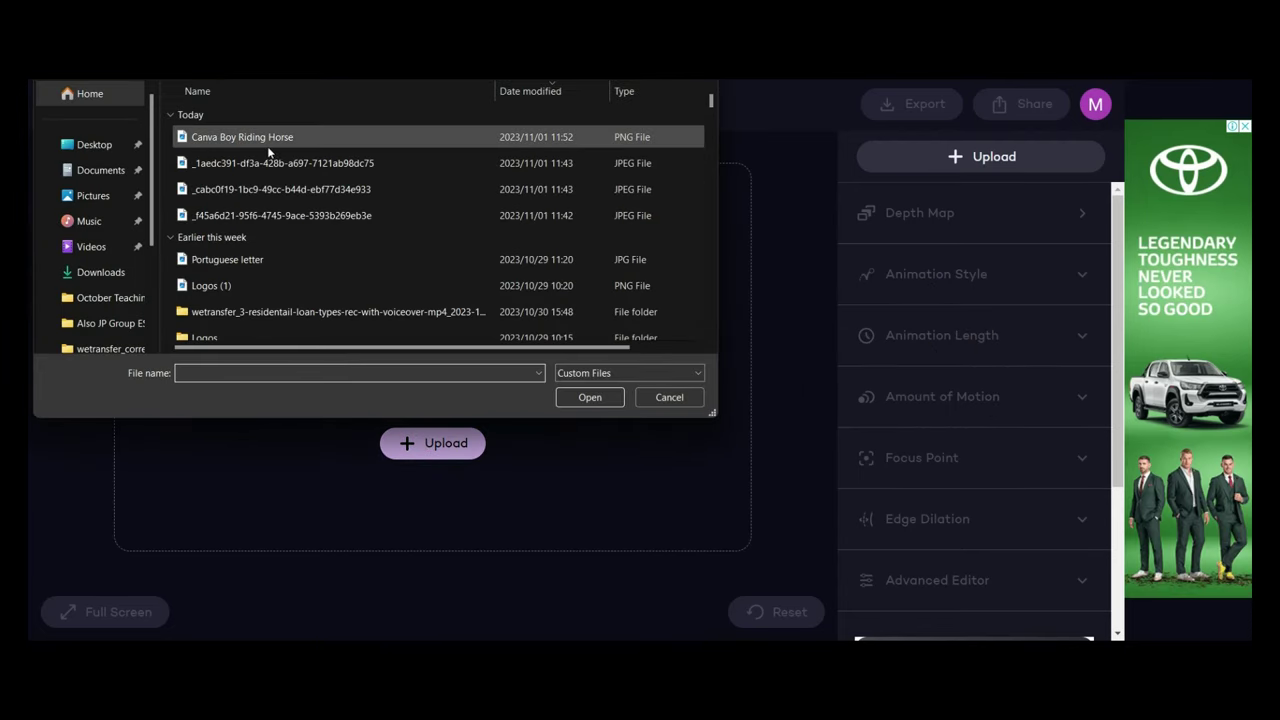
- Upload 'Canva Boy Riding Horse' and raise the depth map's Depth and Size sliders
{"action": "left_click", "coordinate": [268, 150]}
{"action": "left_click", "coordinate": [590, 397]}
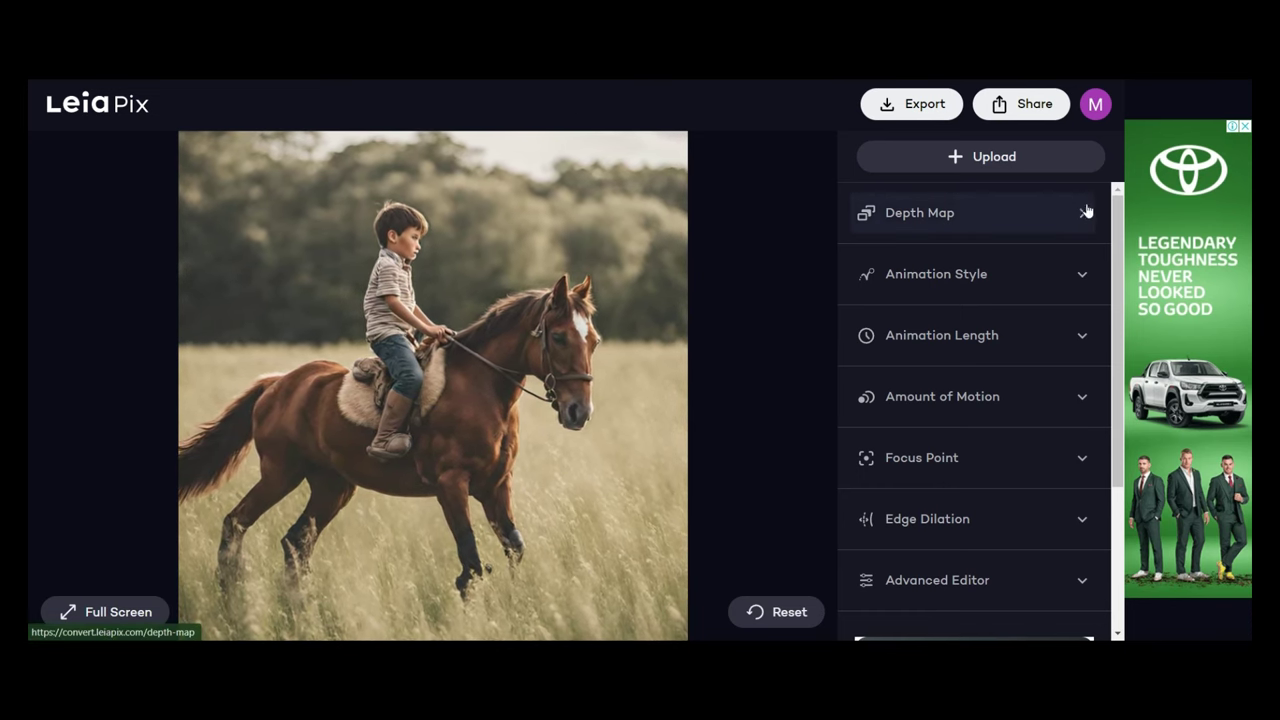
{"action": "left_click", "coordinate": [1085, 212]}
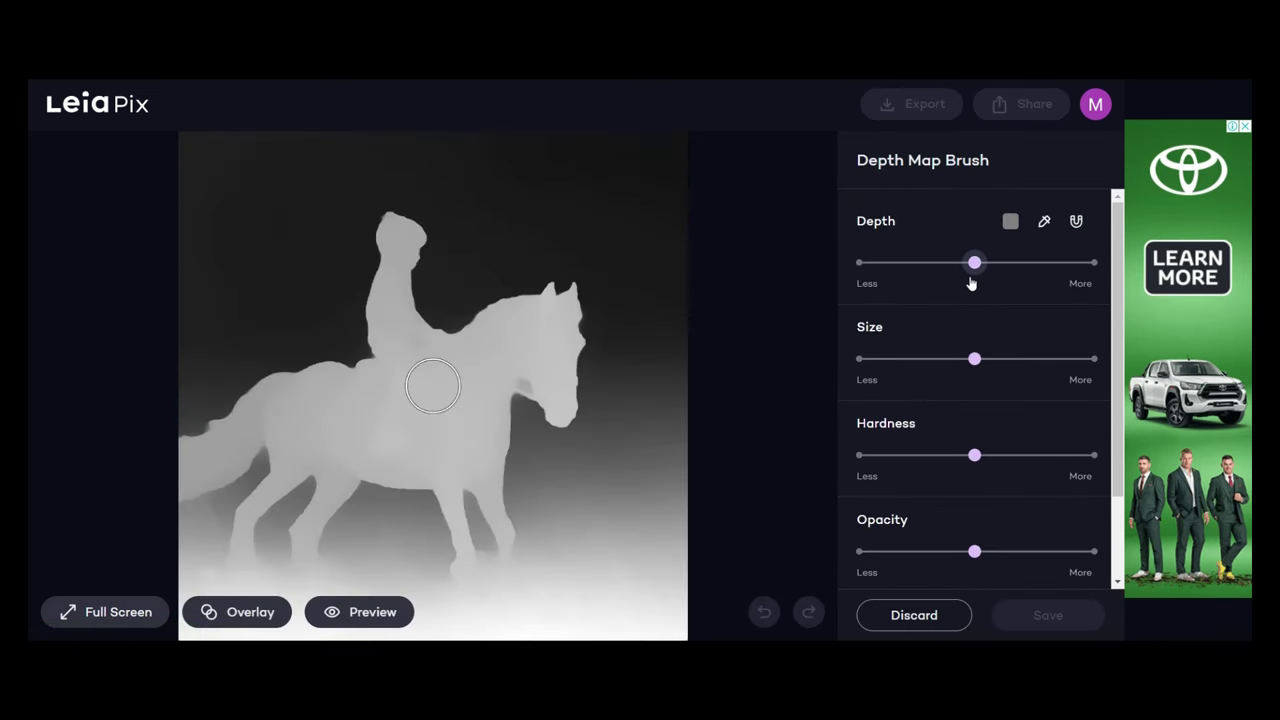
{"action": "left_click_drag", "start_coordinate": [978, 264], "coordinate": [1008, 270]}
{"action": "left_click_drag", "start_coordinate": [987, 363], "coordinate": [1000, 366]}
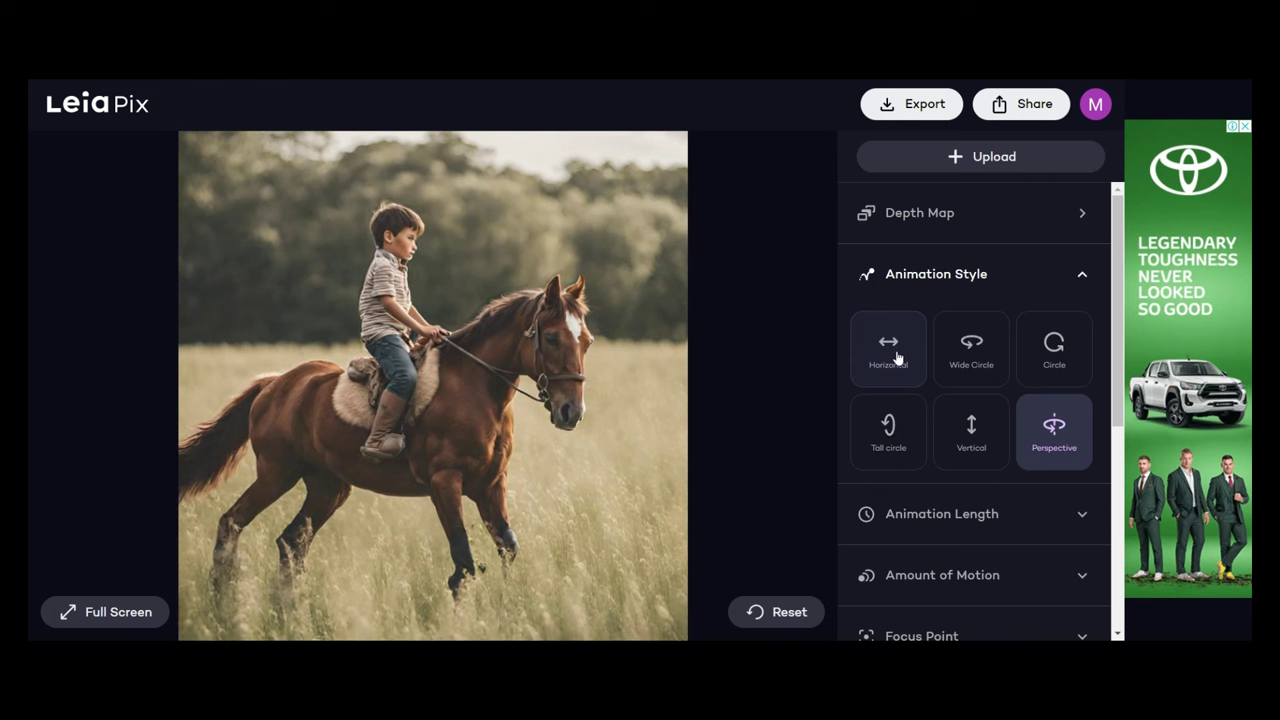
- Switch the animation style to Horizontal and set the focus point near Close
{"action": "left_click", "coordinate": [898, 358]}
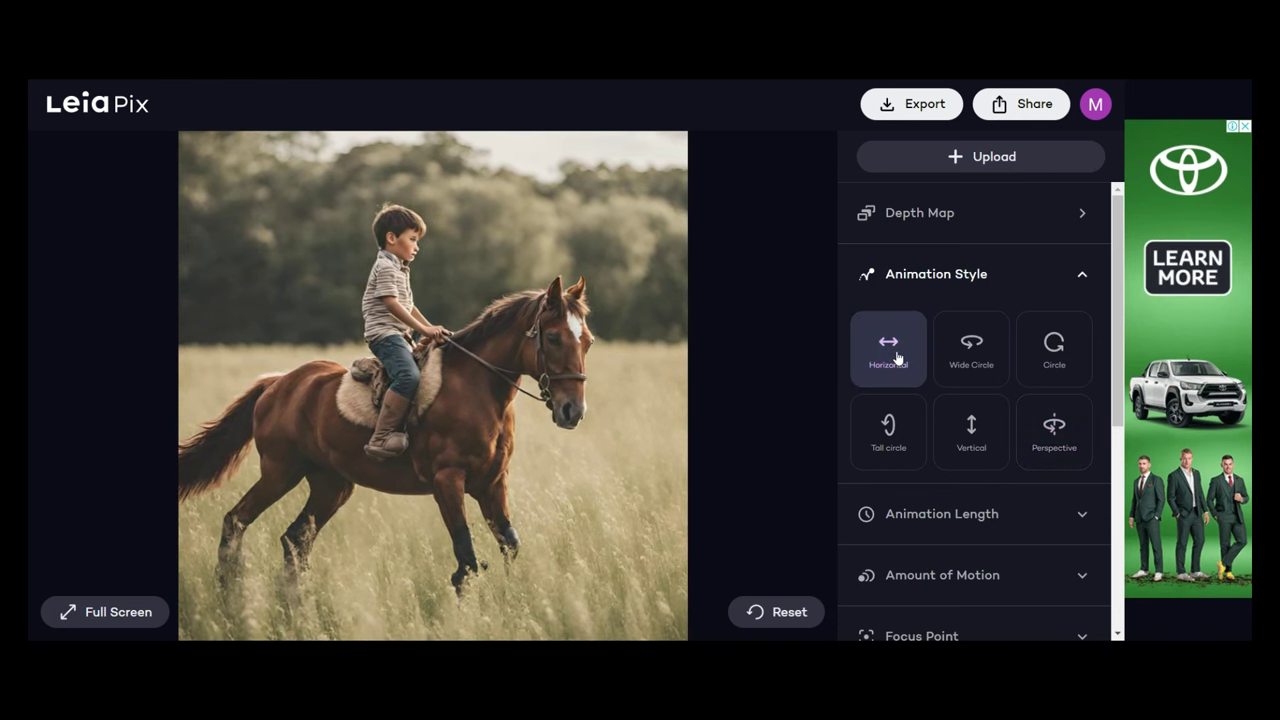
{"action": "scroll", "coordinate": [898, 358], "scroll_direction": "down", "scroll_amount": 4}
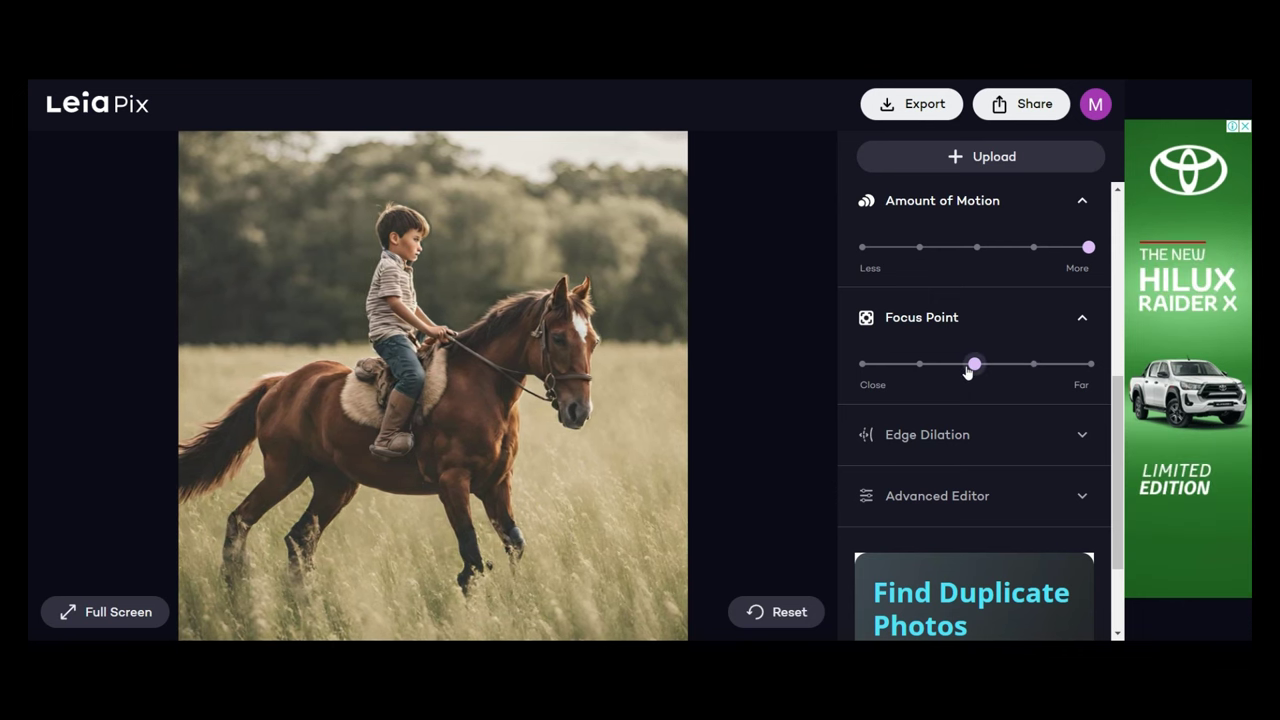
{"action": "left_click_drag", "start_coordinate": [973, 364], "coordinate": [844, 374]}
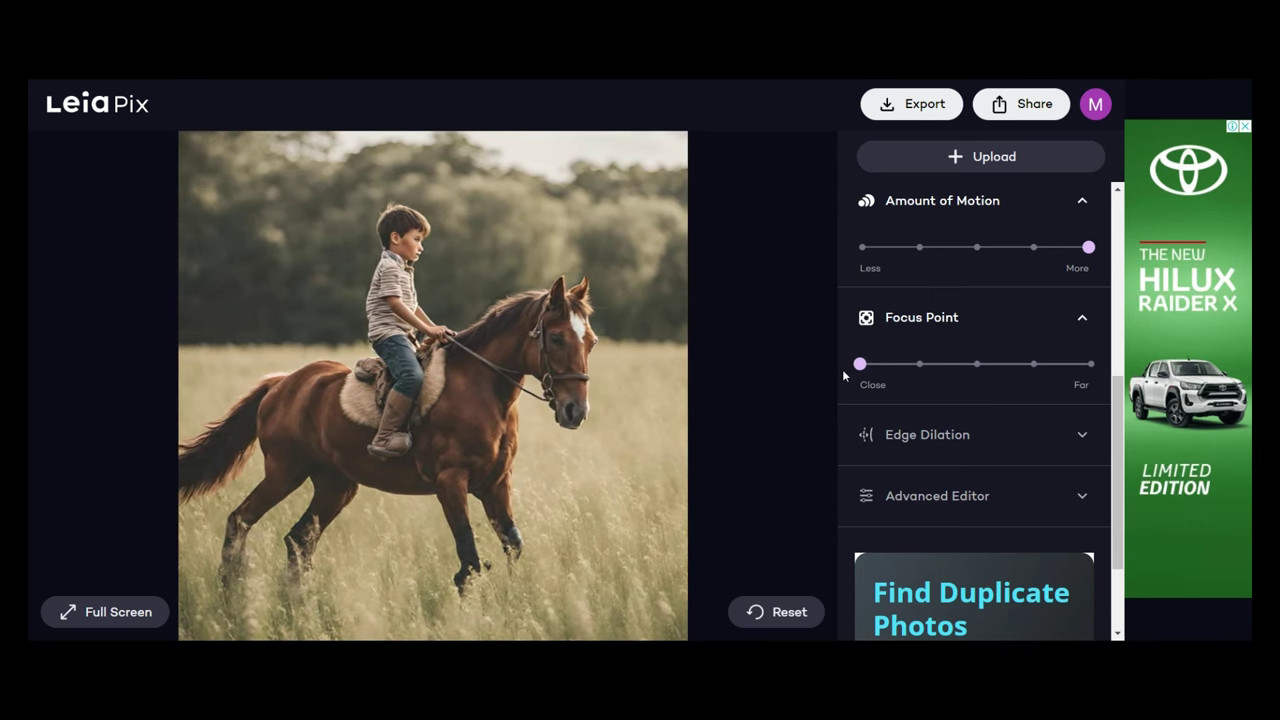
{"action": "left_click", "coordinate": [918, 370]}
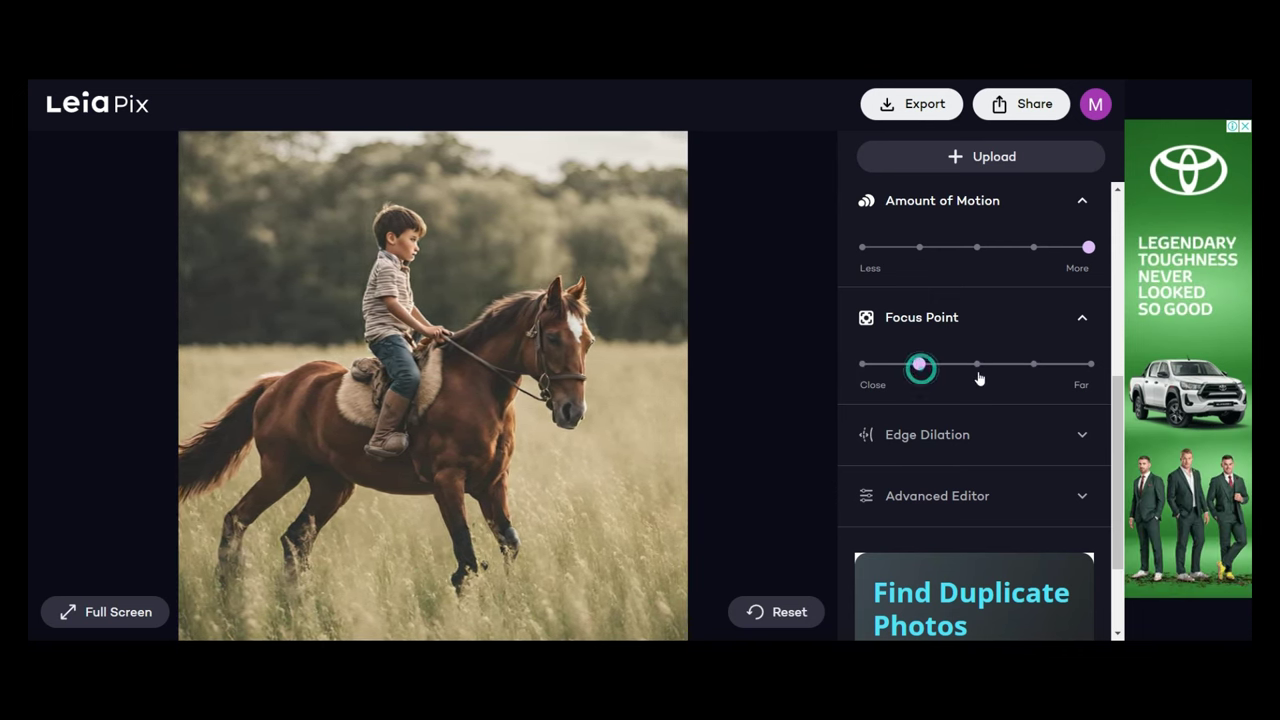
{"action": "left_click", "coordinate": [1091, 366]}
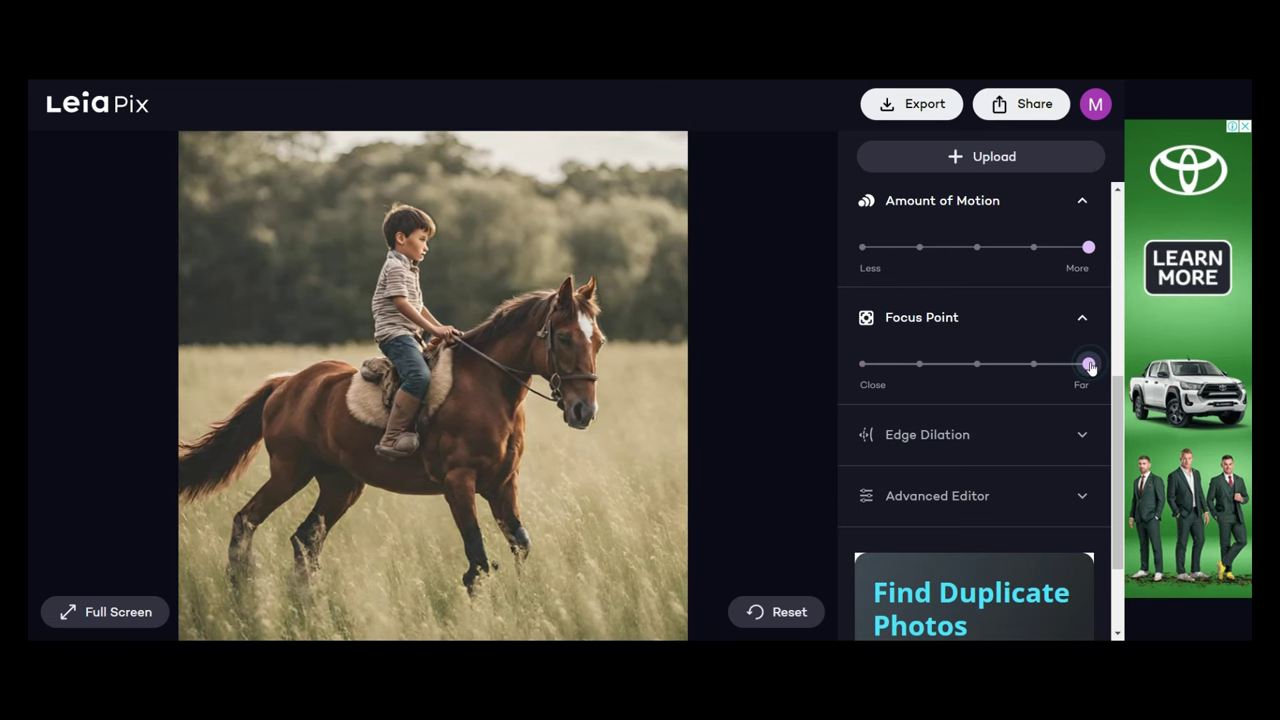
{"action": "left_click", "coordinate": [920, 366]}
- Change Edge Dilation, then set Phase X to 0 and Phase Y to 3/4
{"action": "left_click", "coordinate": [1051, 452]}
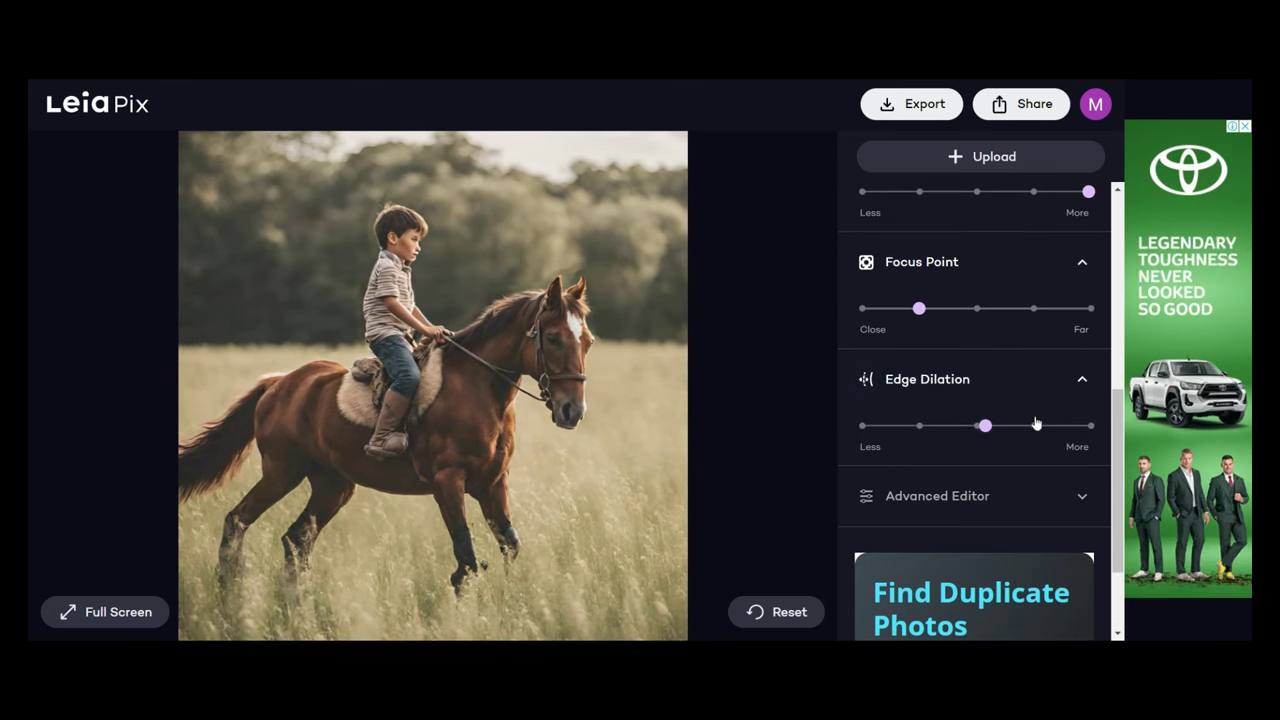
{"action": "left_click", "coordinate": [862, 427]}
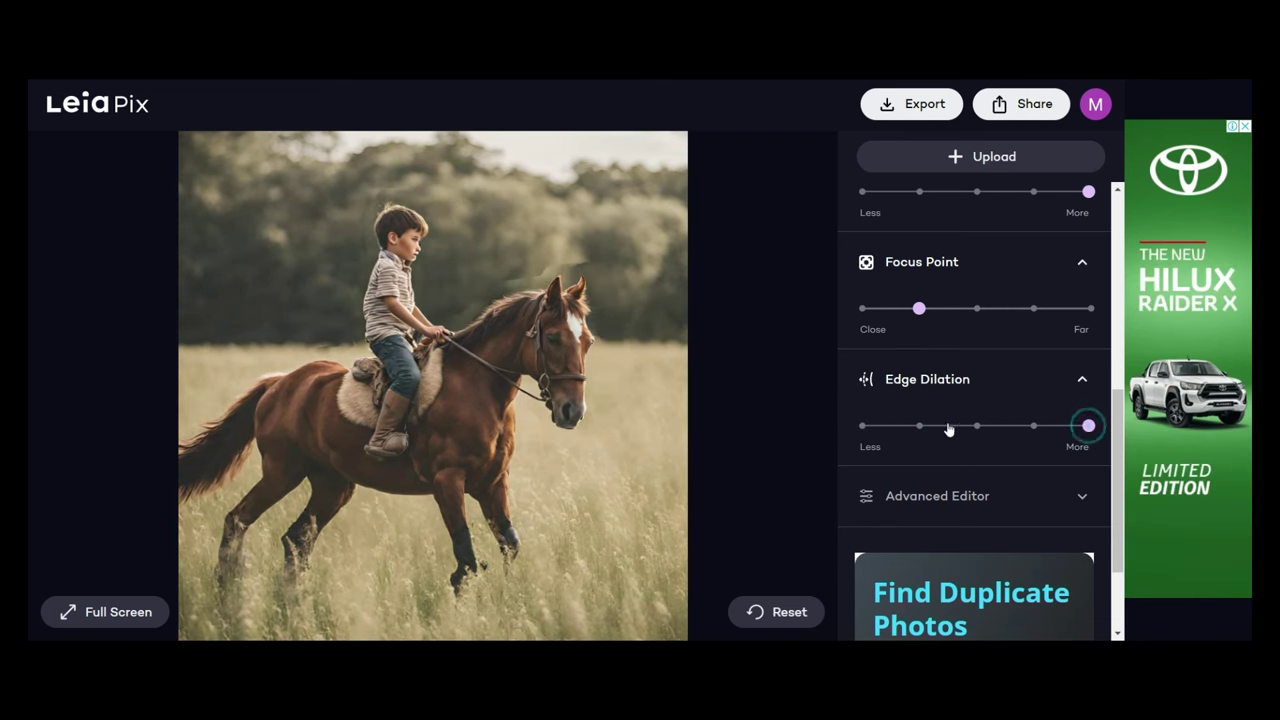
{"action": "left_click", "coordinate": [1081, 496]}
{"action": "scroll", "coordinate": [1010, 400], "scroll_direction": "down", "scroll_amount": 5}
{"action": "left_click_drag", "start_coordinate": [1014, 326], "coordinate": [753, 352]}
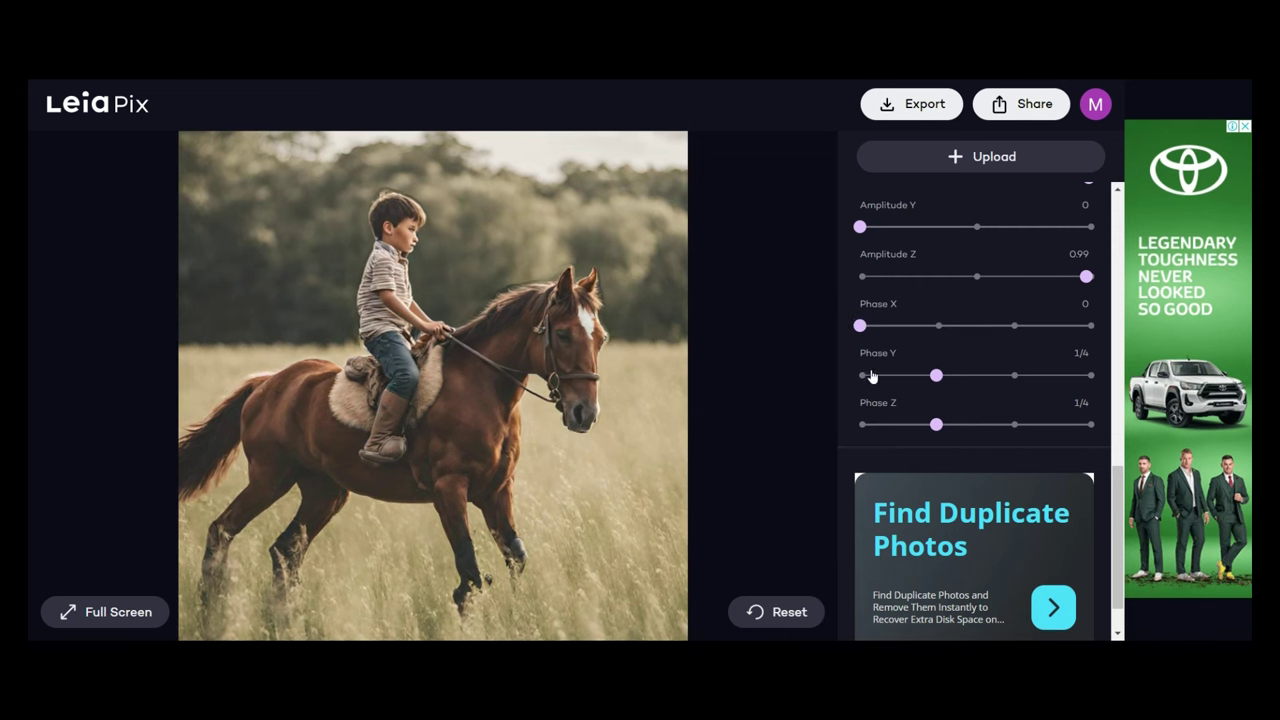
{"action": "left_click_drag", "start_coordinate": [945, 377], "coordinate": [860, 377]}
{"action": "scroll", "coordinate": [960, 425], "scroll_direction": "down", "scroll_amount": 1}
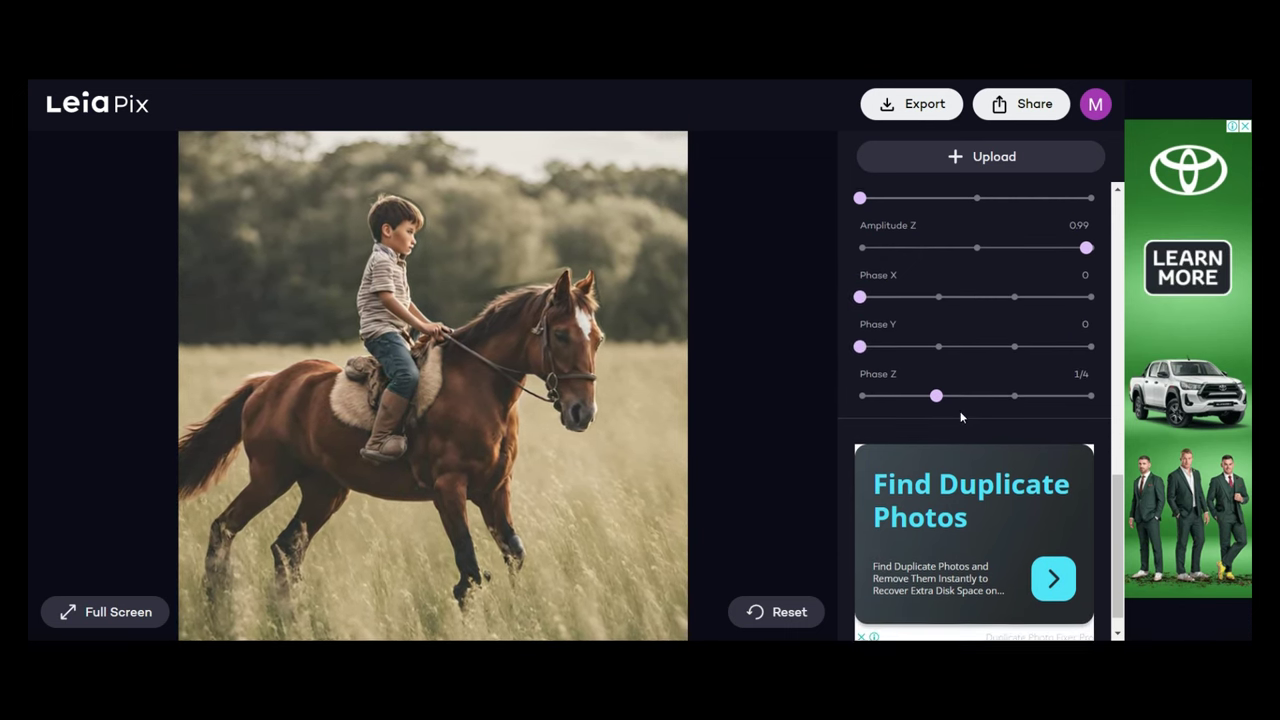
{"action": "scroll", "coordinate": [970, 417], "scroll_direction": "up", "scroll_amount": 10}
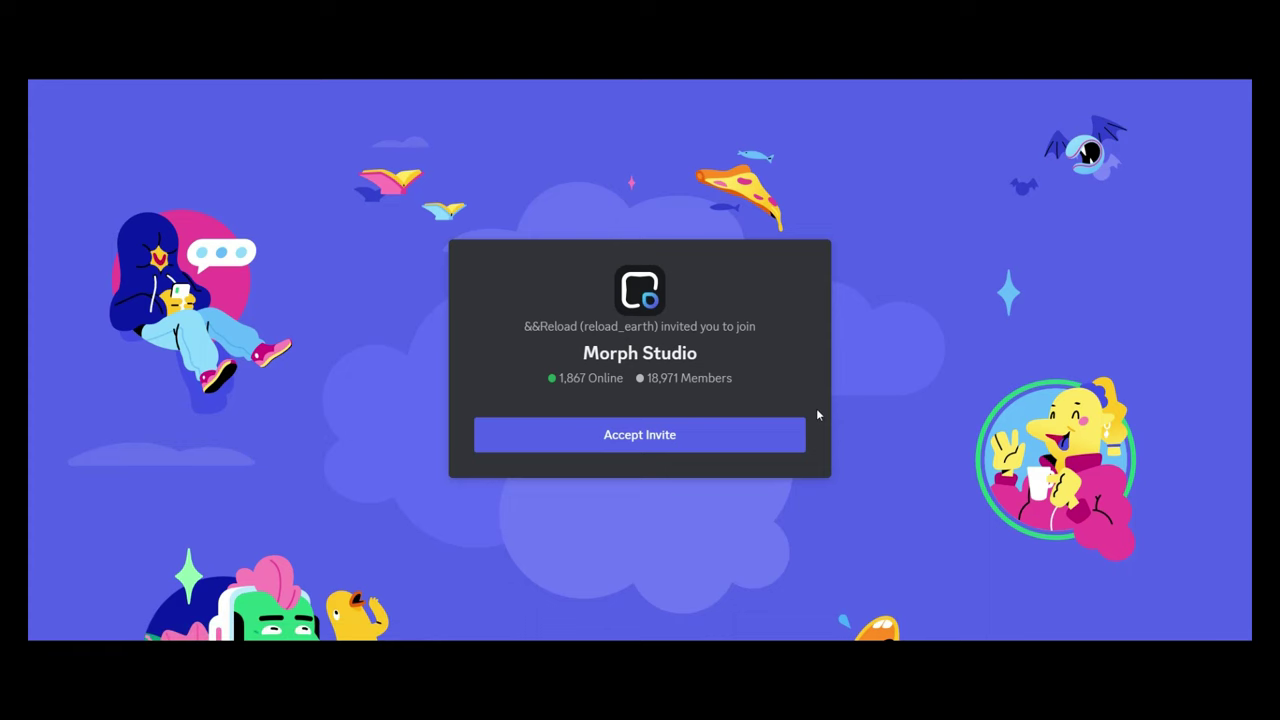
- Accept the Morph Studio invite and open its #tutorial channel
{"action": "left_click", "coordinate": [630, 437]}
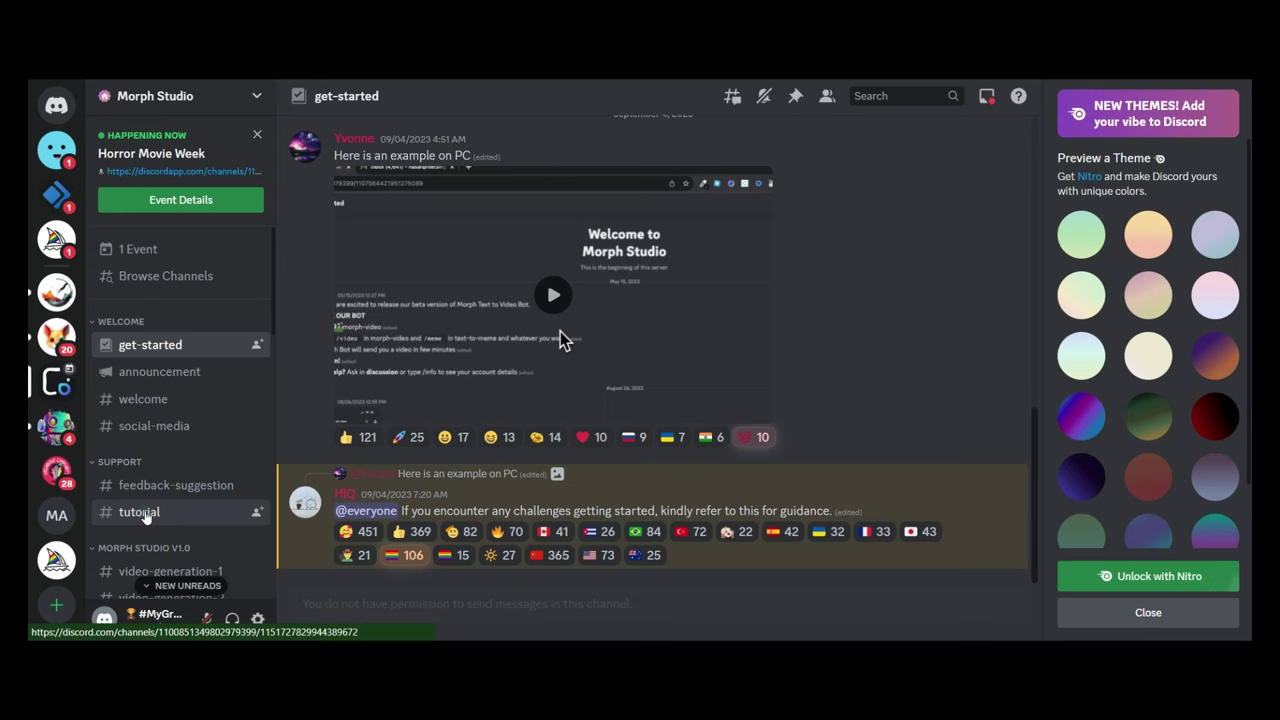
{"action": "left_click", "coordinate": [140, 512]}
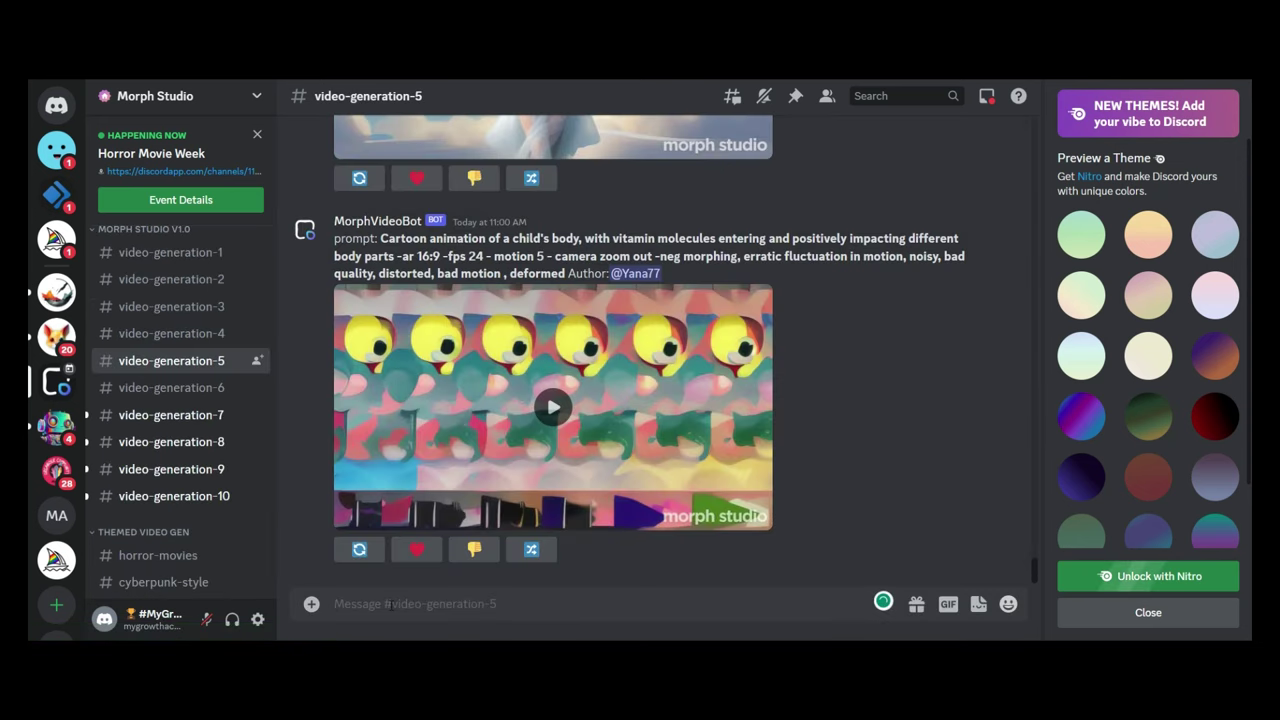
- Start a /video command with 'a boy riding a horse through a field' plus aspect-ratio and motion flags
{"action": "type", "text": "/"}
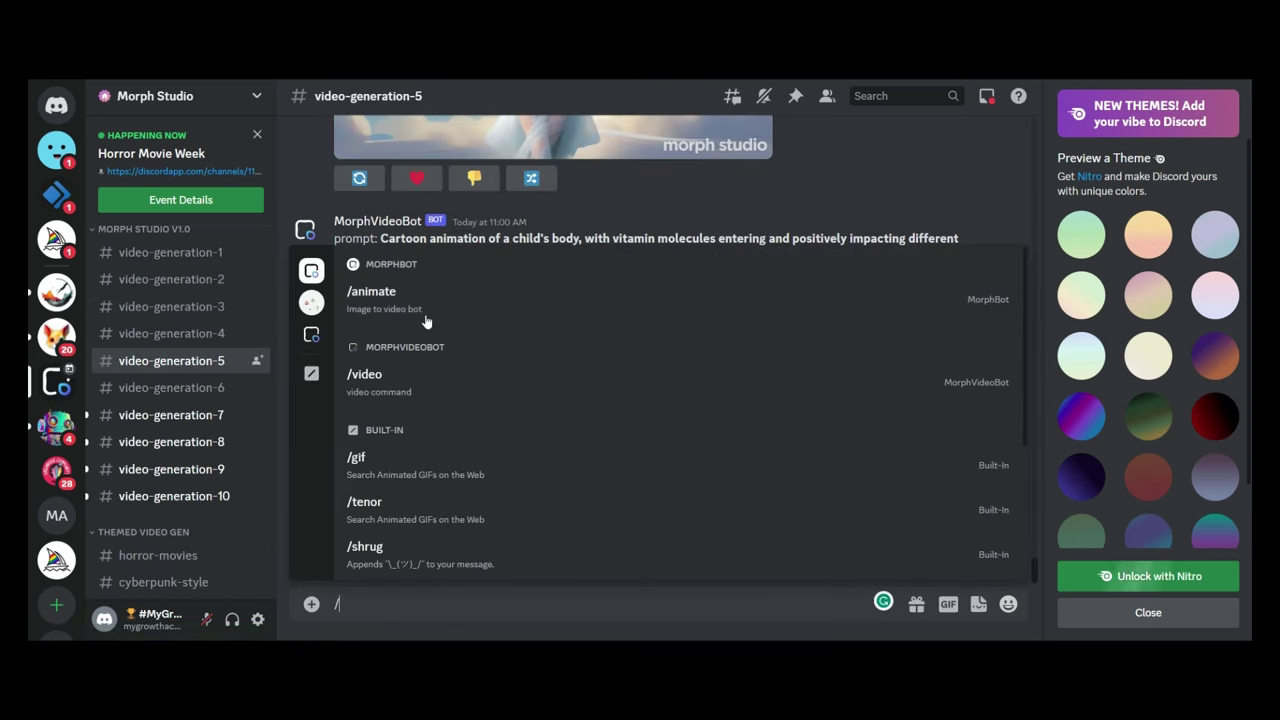
{"action": "left_click", "coordinate": [455, 388]}
{"action": "type", "text": "a boy"}
{"action": "type", "text": " riding a horse throug"}
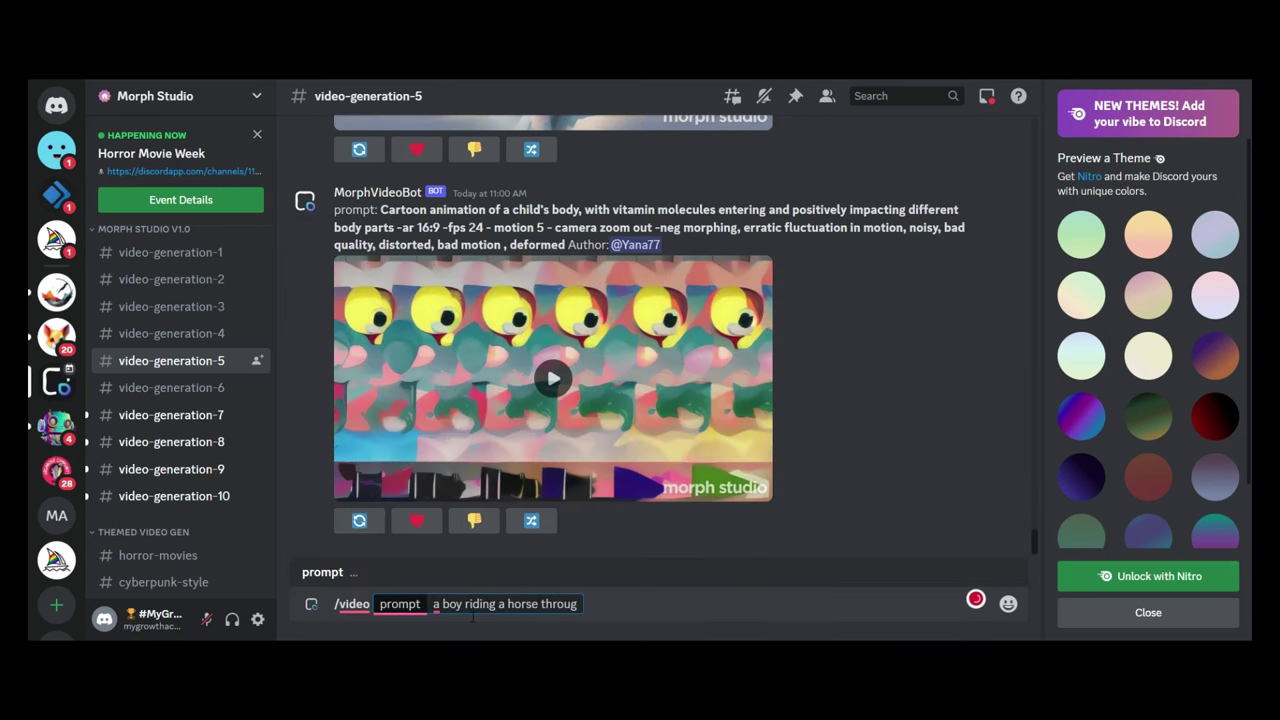
{"action": "type", "text": "h a fie"}
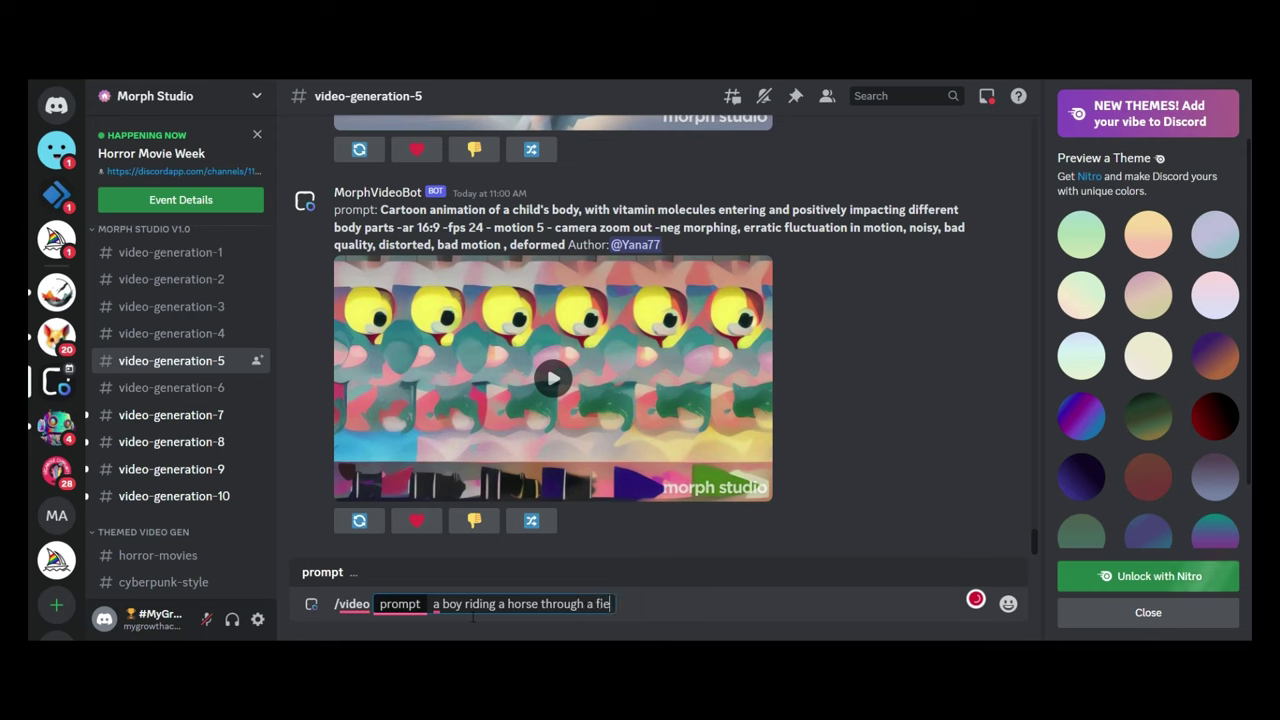
{"action": "type", "text": "l"}
{"action": "type", "text": "d - "}
{"action": "type", "text": "ar"}
{"action": "type", "text": " 16: 9"}
{"action": "type", "text": "9"}
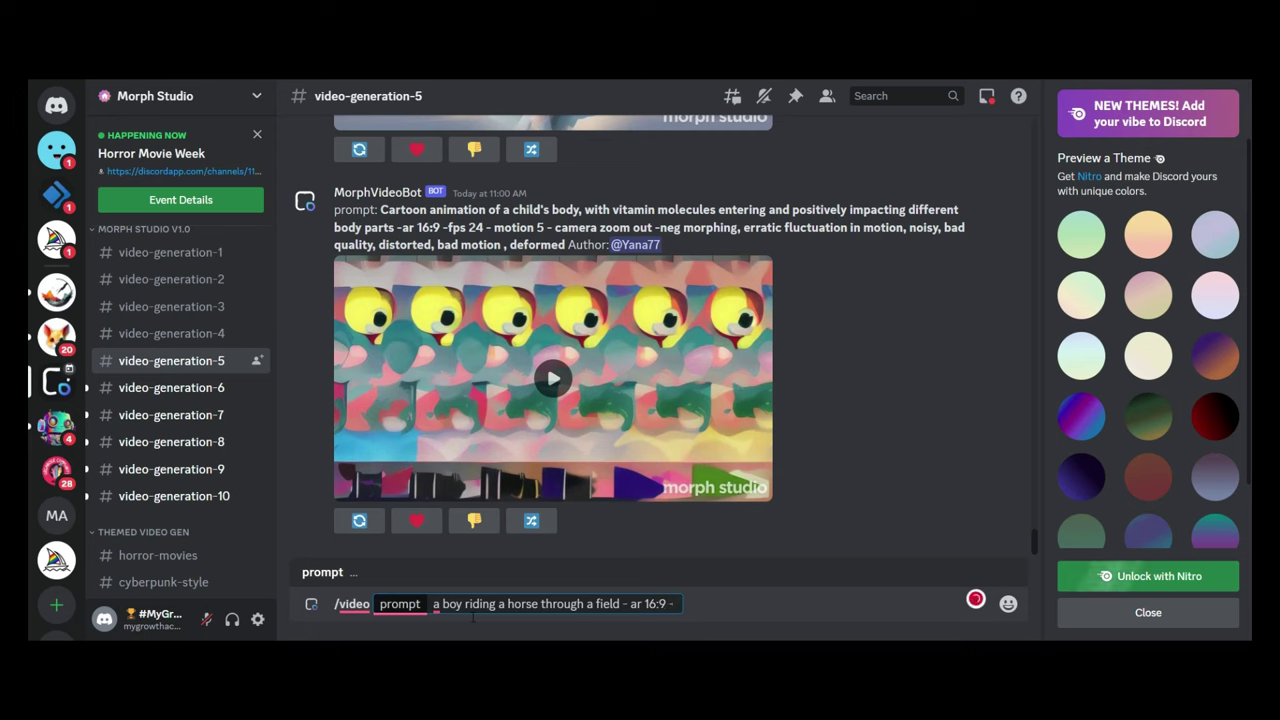
{"action": "type", "text": " - motion"}
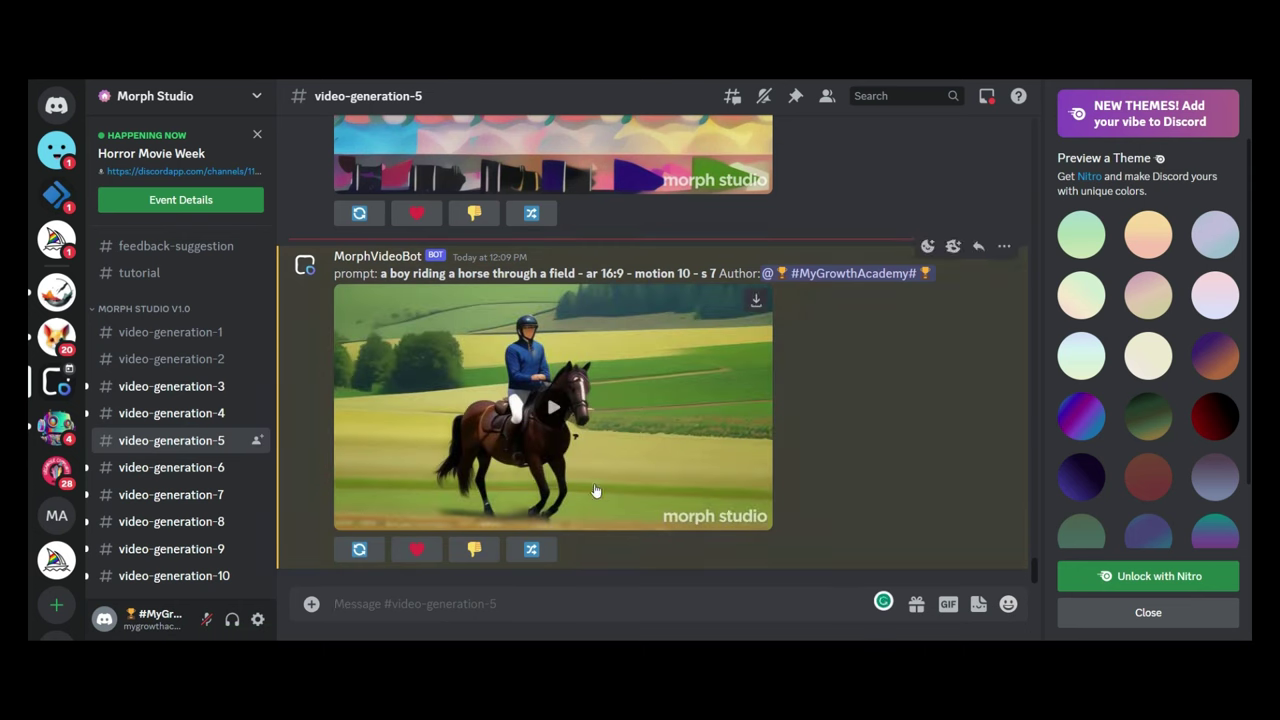
- Play MorphVideoBot's clip of the rider on a dark horse in #video-generation-5
{"action": "left_click", "coordinate": [553, 407]}
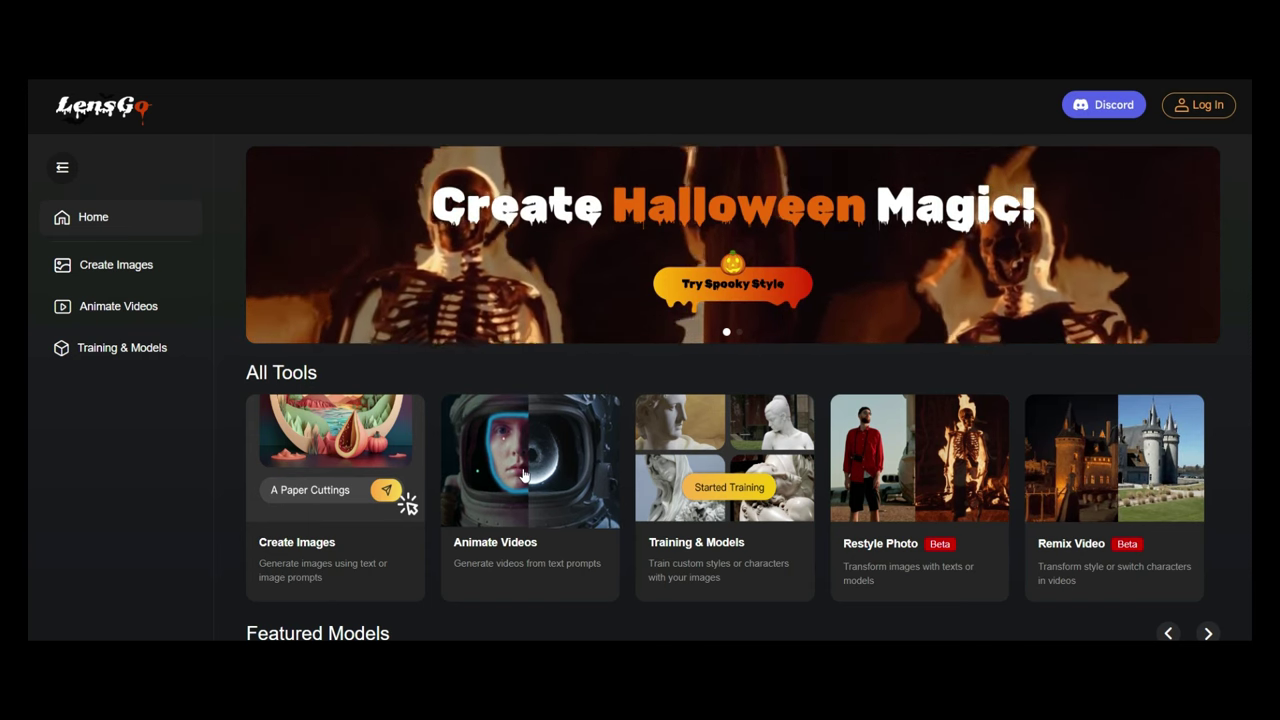
- Scroll the LensGo homepage past All Tools and Featured Models down to the Gallery
{"action": "scroll", "coordinate": [522, 470], "scroll_direction": "down", "scroll_amount": 2}
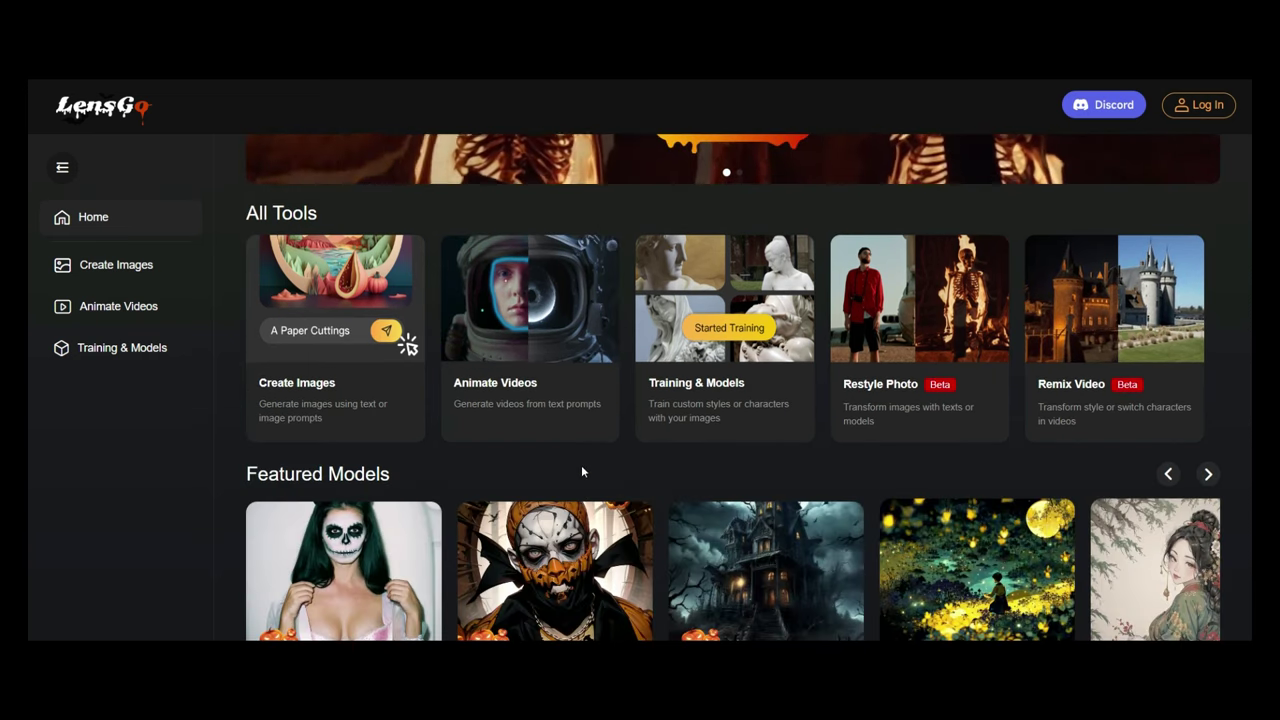
{"action": "scroll", "coordinate": [582, 471], "scroll_direction": "down", "scroll_amount": 2}
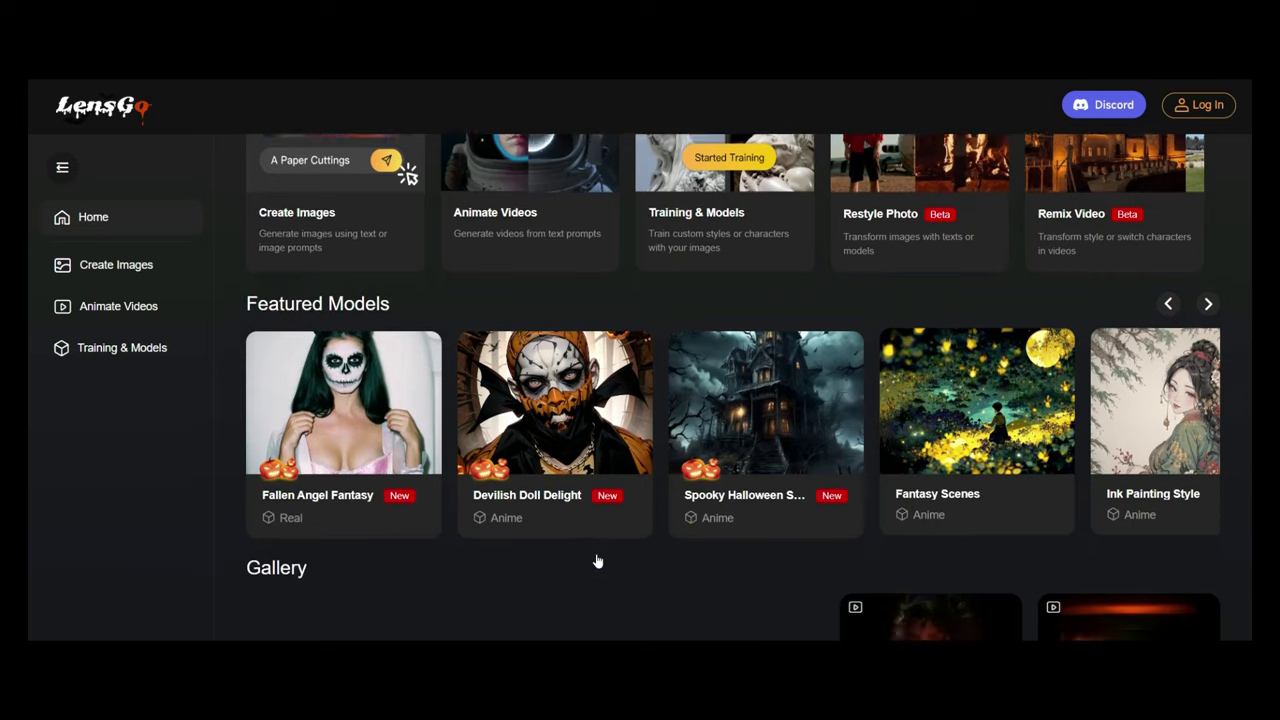
{"action": "scroll", "coordinate": [597, 562], "scroll_direction": "down", "scroll_amount": 2}
{"action": "scroll", "coordinate": [740, 465], "scroll_direction": "down", "scroll_amount": 2}
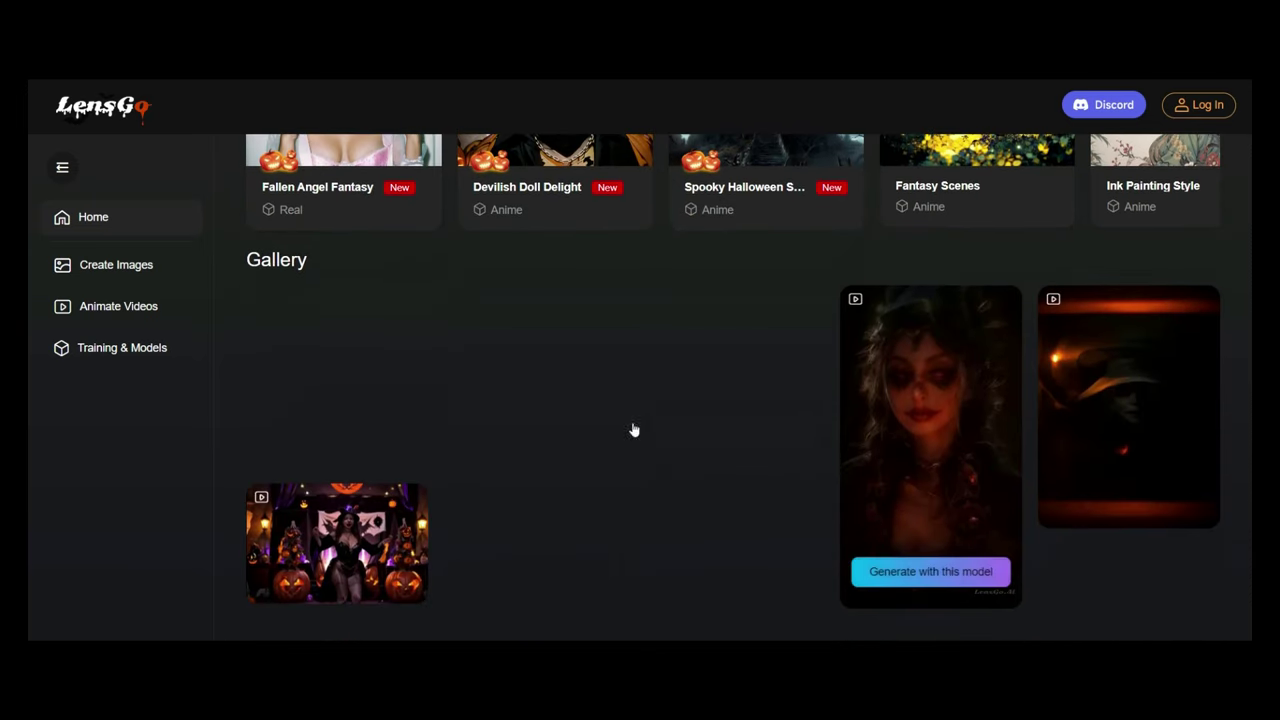
- On LensGo's Animate Videos page, upload the Canva Boy Riding Horse (1) image and play the existing 1:1 horse clip
{"action": "left_click", "coordinate": [99, 307]}
{"action": "left_click", "coordinate": [468, 590]}
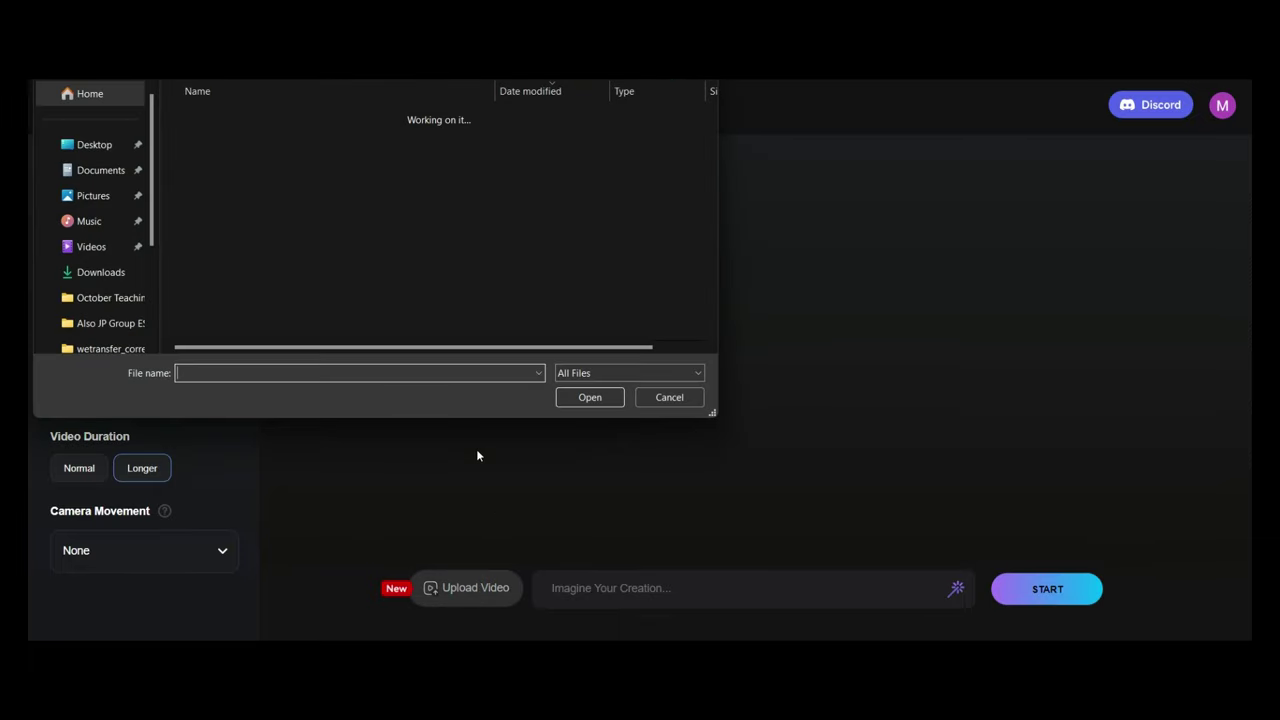
{"action": "left_click", "coordinate": [268, 267]}
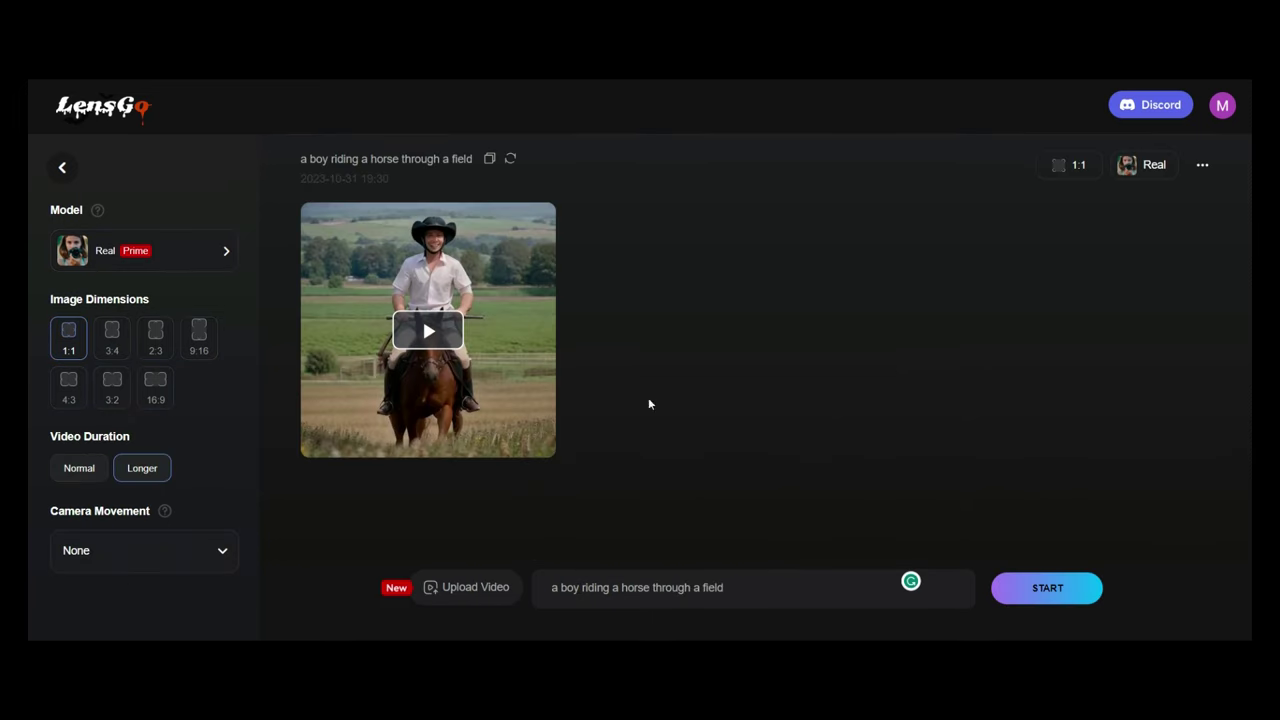
{"action": "left_click", "coordinate": [428, 331]}
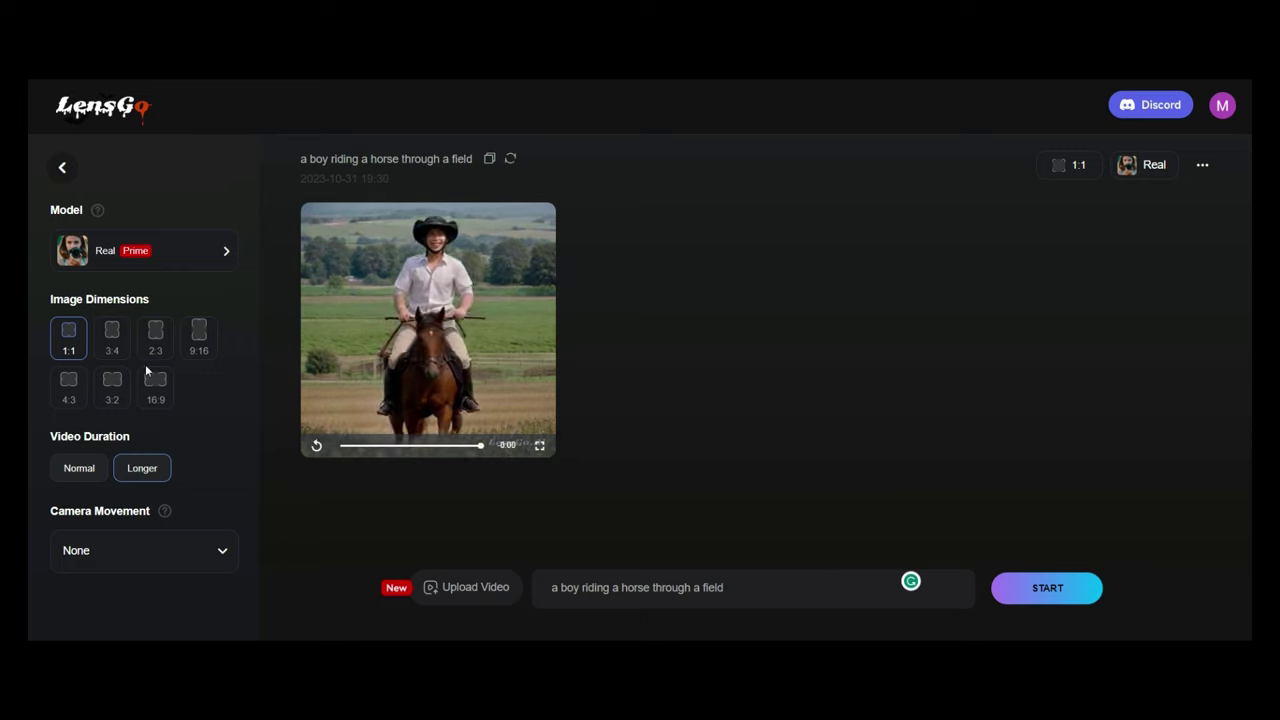
- Set LensGo's camera movement to Move Left
{"action": "scroll", "coordinate": [188, 455], "scroll_direction": "down", "scroll_amount": 1}
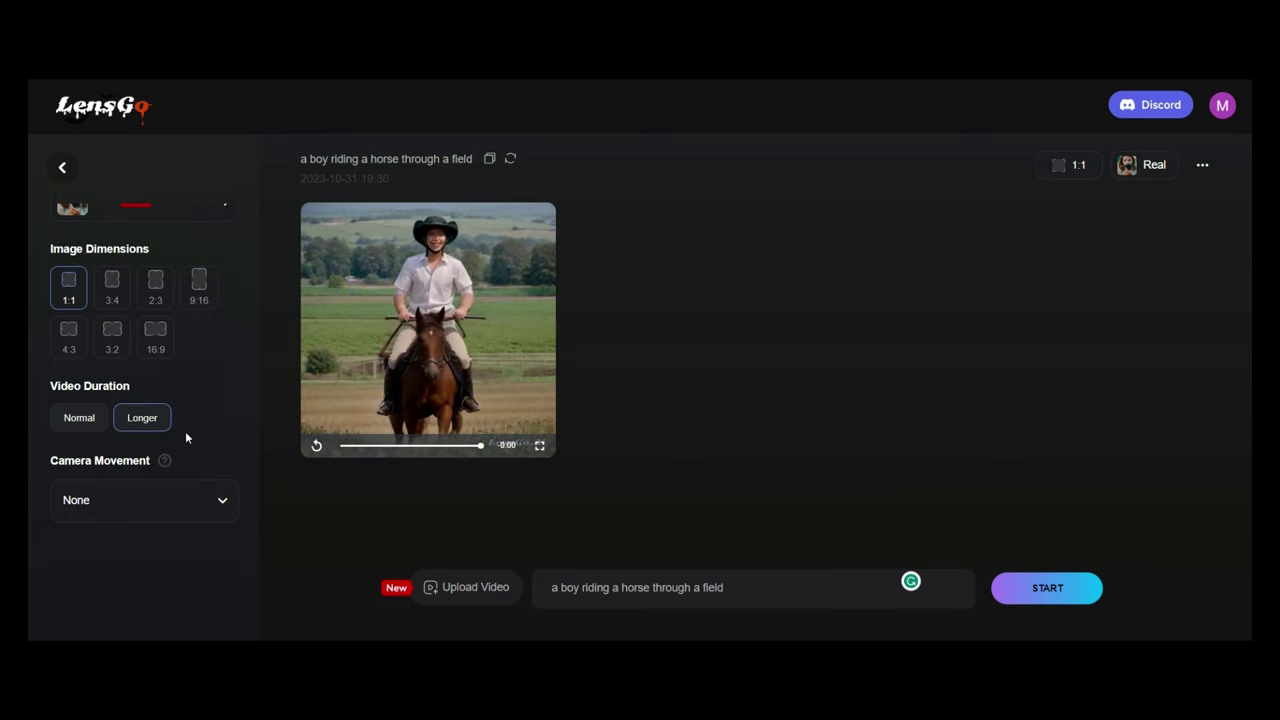
{"action": "left_click", "coordinate": [223, 502]}
{"action": "scroll", "coordinate": [138, 596], "scroll_direction": "down", "scroll_amount": 3}
{"action": "left_click", "coordinate": [104, 557]}
- Choose 16:9 image dimensions and bring up options for the cowboy clip
{"action": "scroll", "coordinate": [207, 344], "scroll_direction": "up", "scroll_amount": 1}
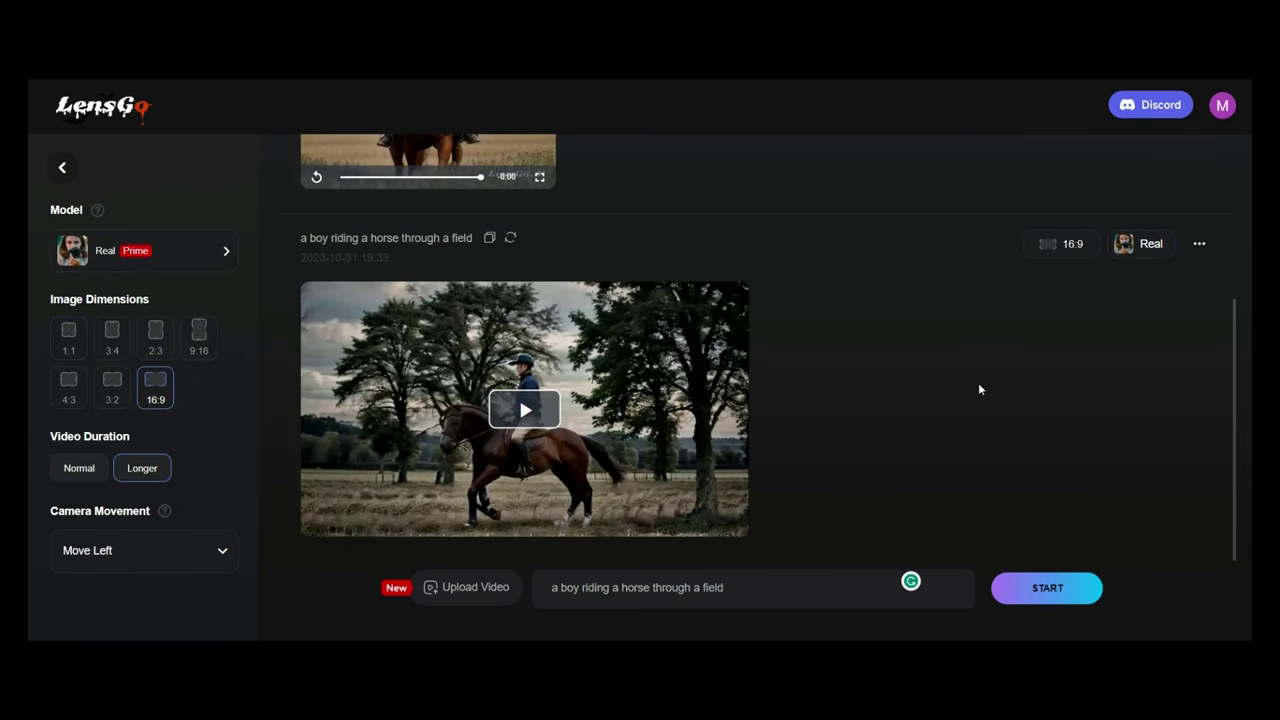
{"action": "left_click", "coordinate": [524, 412]}
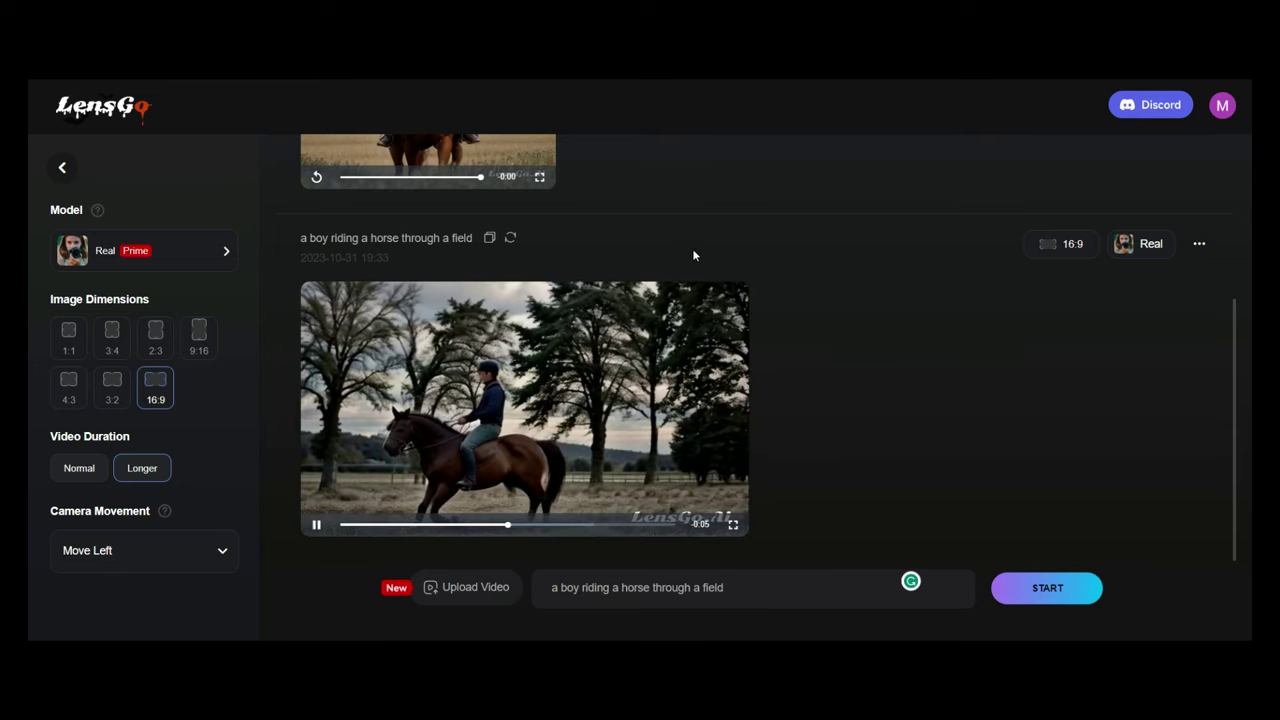
{"action": "scroll", "coordinate": [790, 306], "scroll_direction": "up", "scroll_amount": 3}
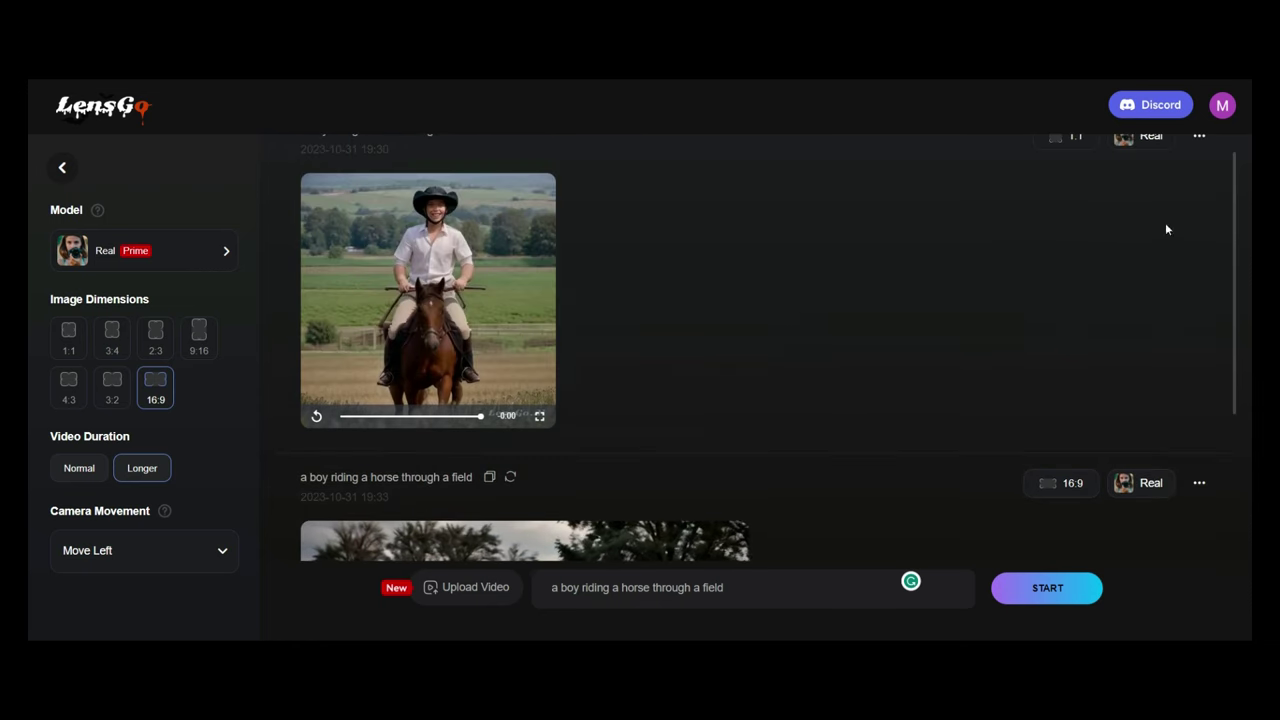
{"action": "right_click", "coordinate": [470, 282]}
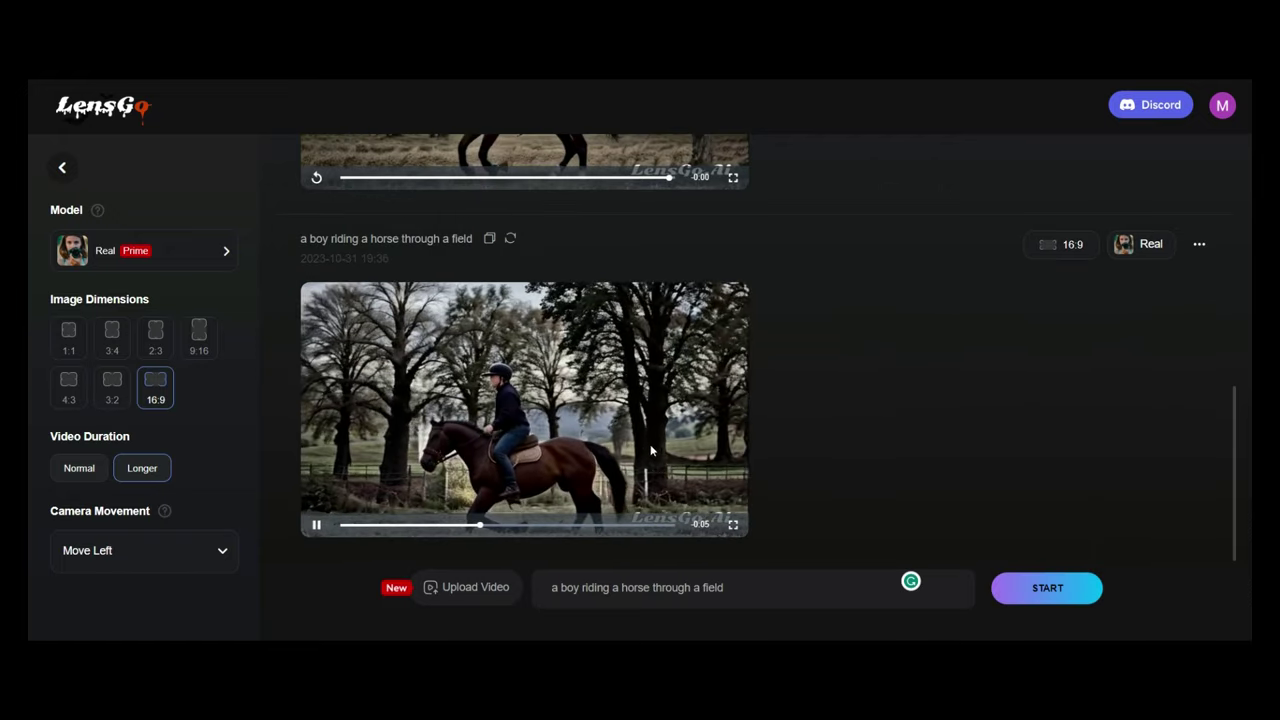
- Bring up playback options on the 16:9 clip of the rider passing tall trees
{"action": "right_click", "coordinate": [604, 412]}
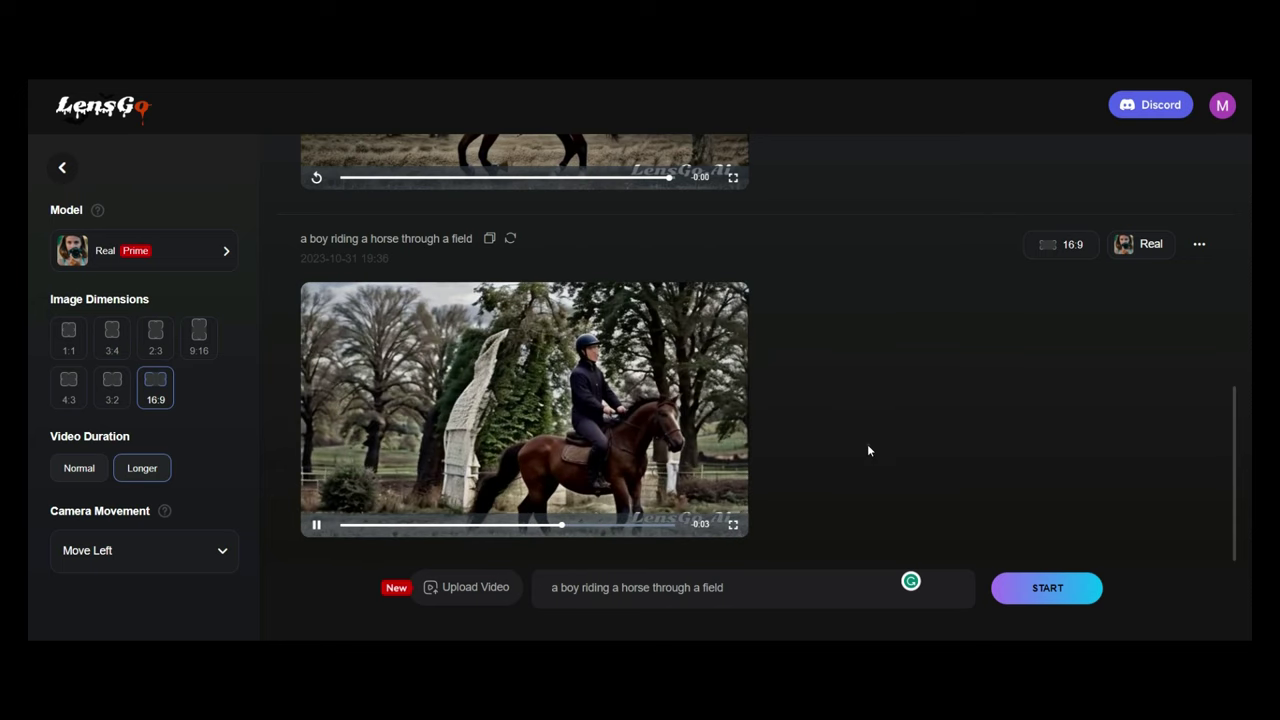